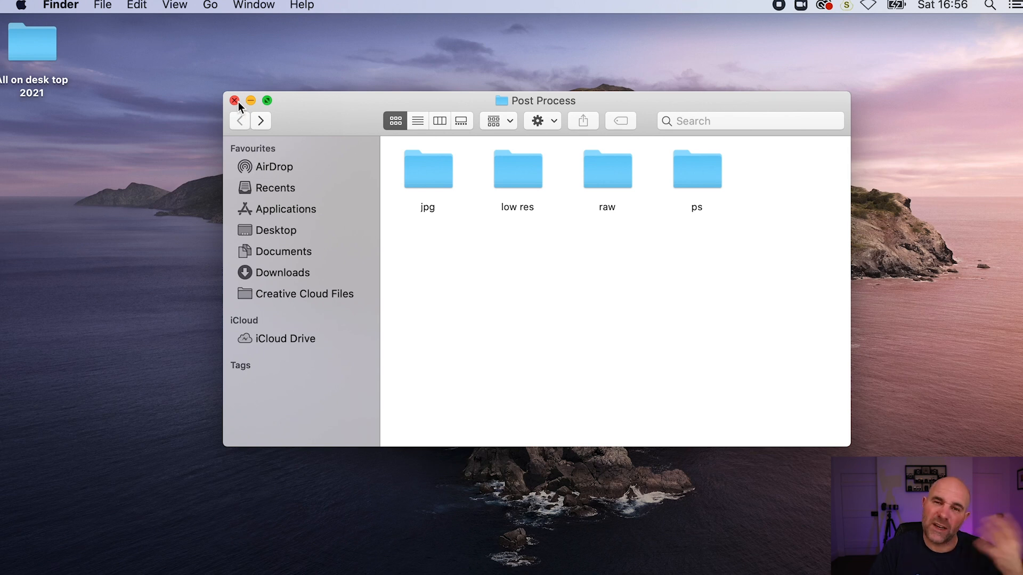
# - Open IMG_1496.CR2 from the raw folder in Photoshop through Camera Raw, without changing the develop settings
pyautogui.click(617, 182)
pyautogui.doubleClick(616, 181)
pyautogui.click(424, 205)
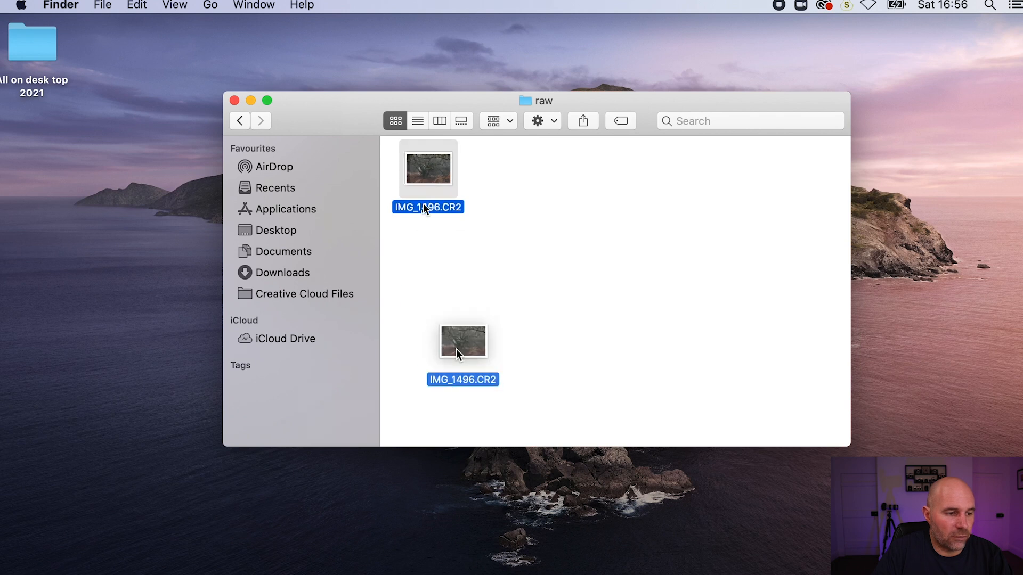
pyautogui.doubleClick(425, 207)
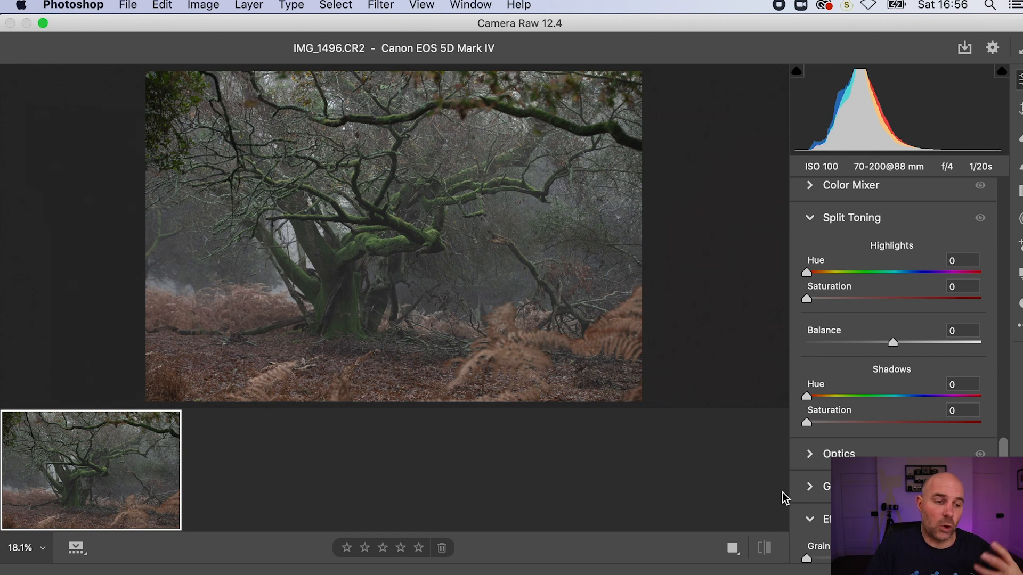
pyautogui.moveTo(1004, 447); pyautogui.dragTo(1012, 296)
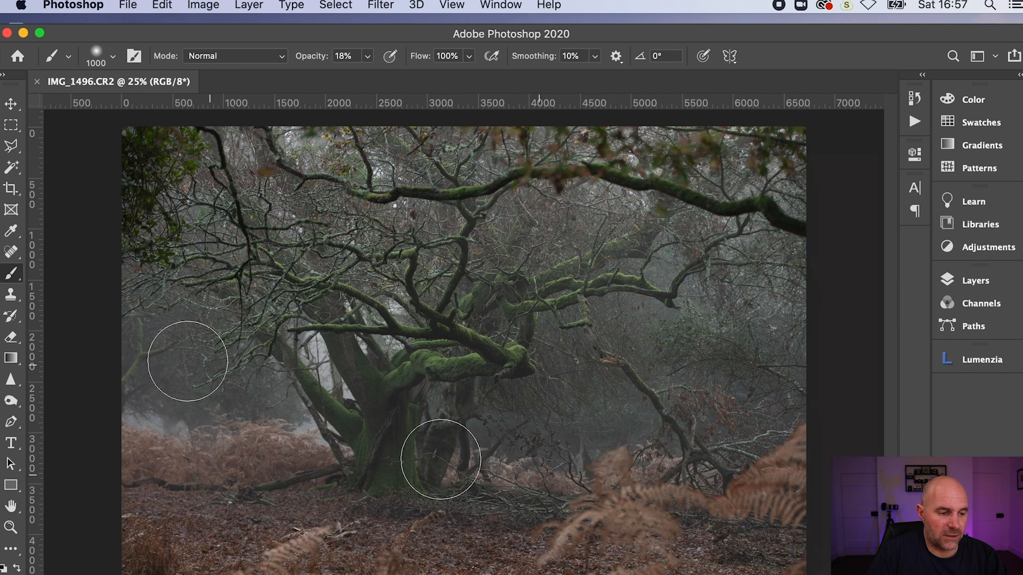
# - Crop the photo closely around the mossy tree, trimming all four sides to about 3500 px wide
pyautogui.click(10, 192)
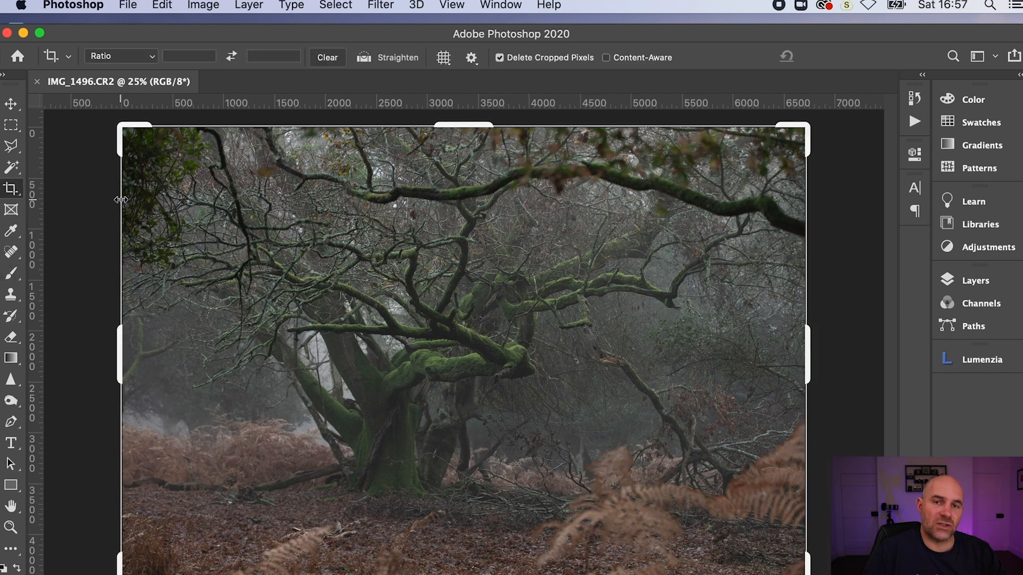
pyautogui.click(198, 57)
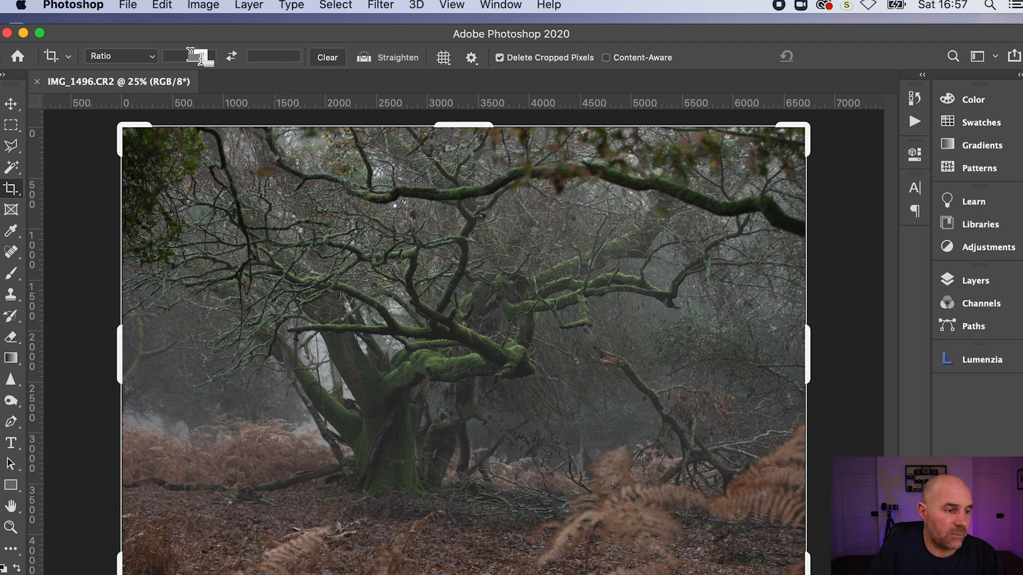
pyautogui.click(272, 58)
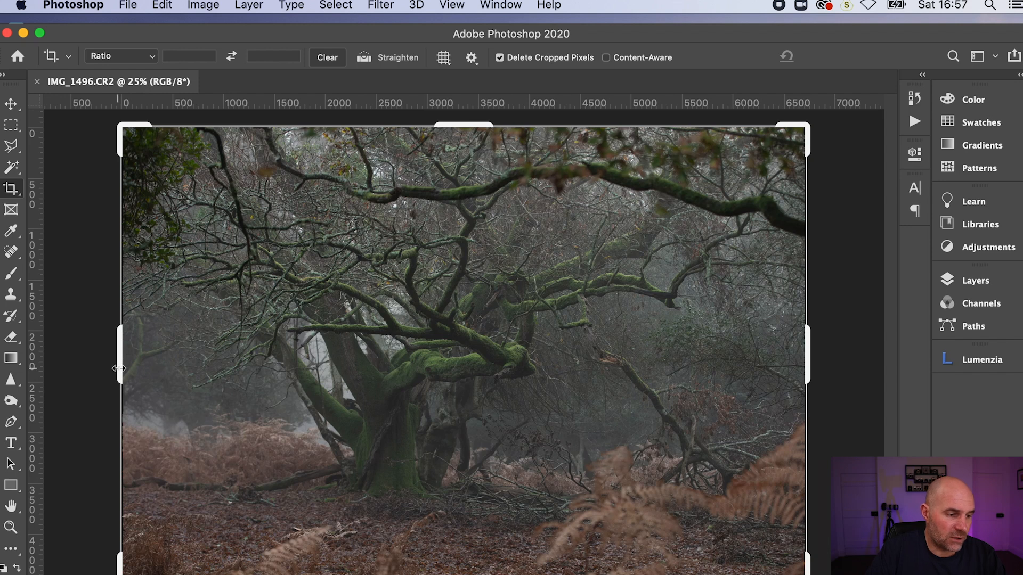
pyautogui.moveTo(118, 368); pyautogui.dragTo(173, 370)
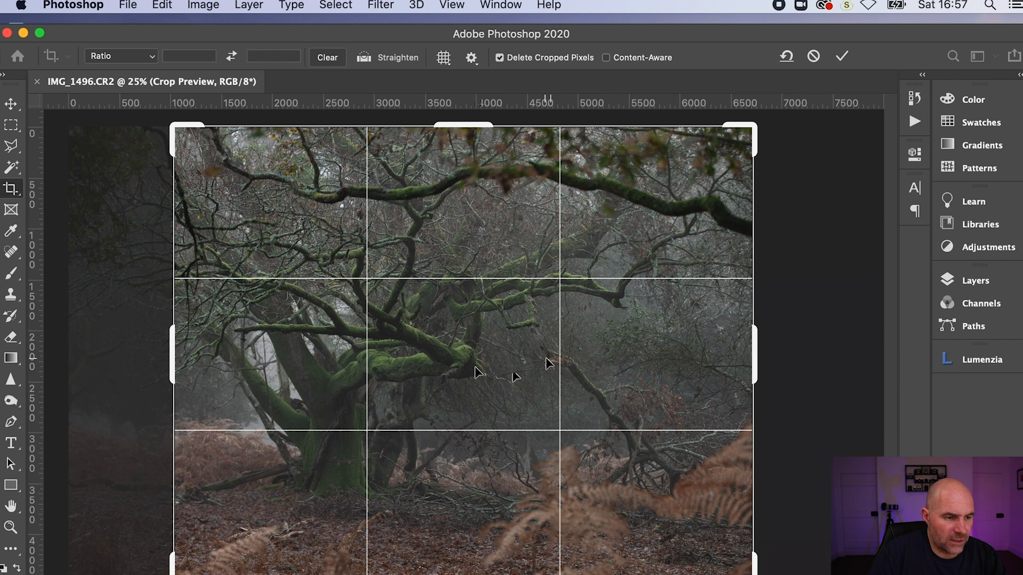
pyautogui.moveTo(759, 361); pyautogui.dragTo(645, 359)
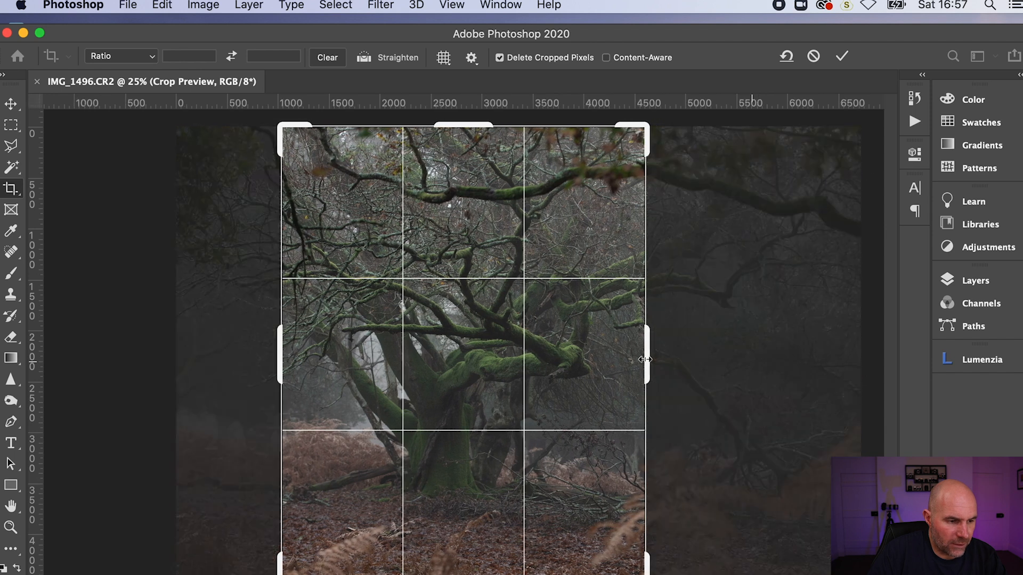
pyautogui.moveTo(472, 126); pyautogui.dragTo(469, 178)
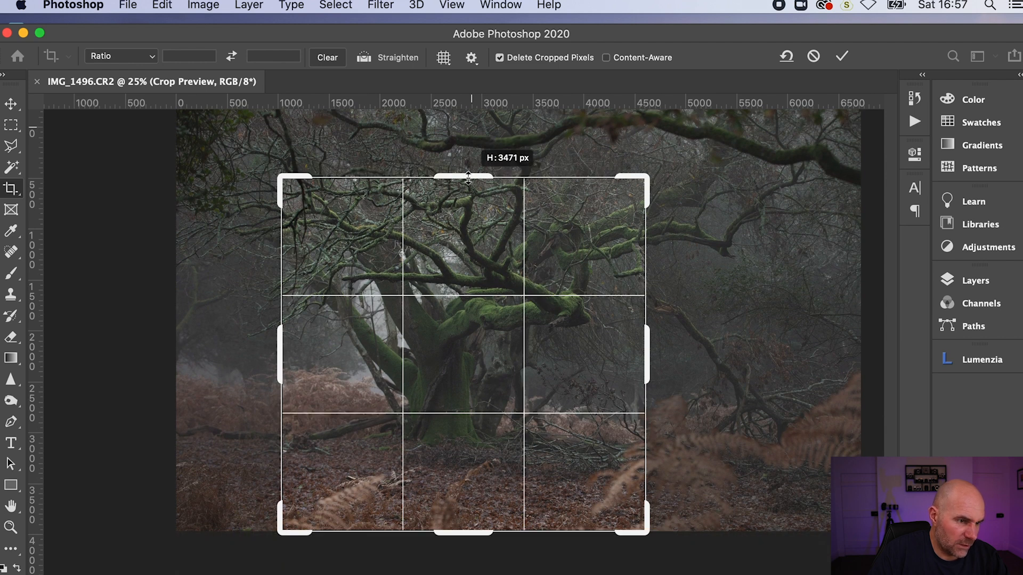
pyautogui.moveTo(468, 179); pyautogui.dragTo(469, 179)
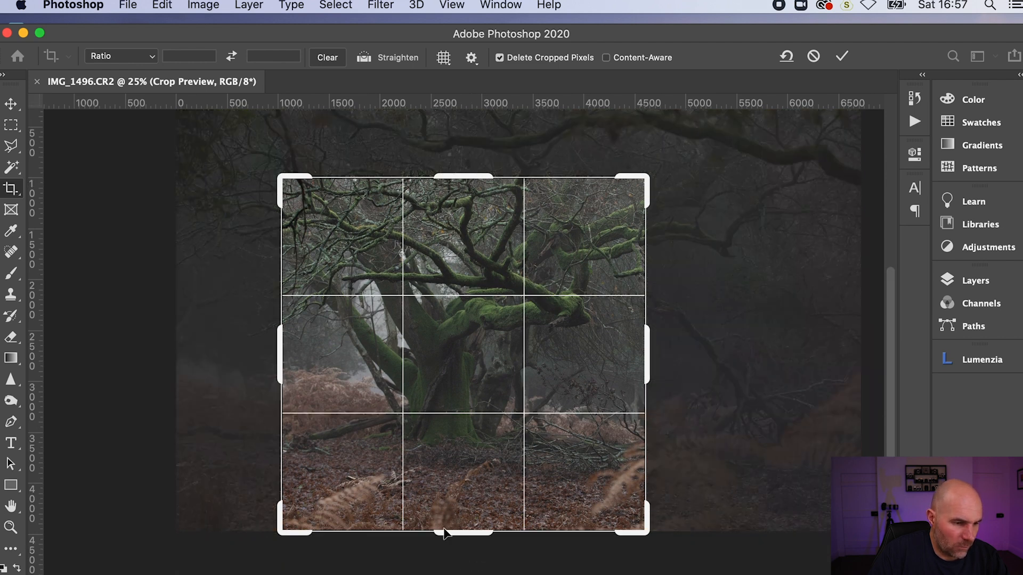
pyautogui.moveTo(467, 532); pyautogui.dragTo(467, 507)
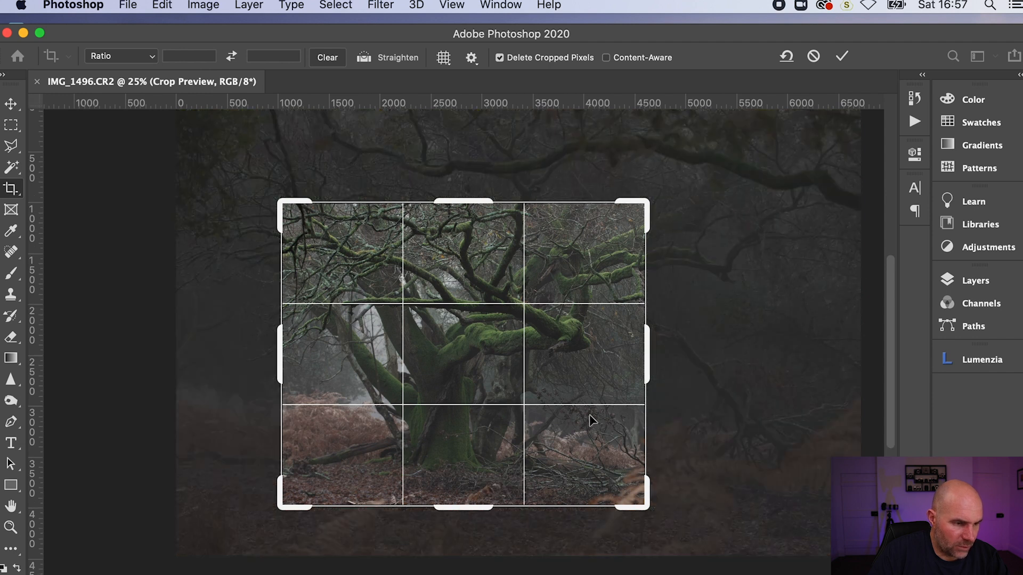
pyautogui.moveTo(649, 372); pyautogui.dragTo(618, 378)
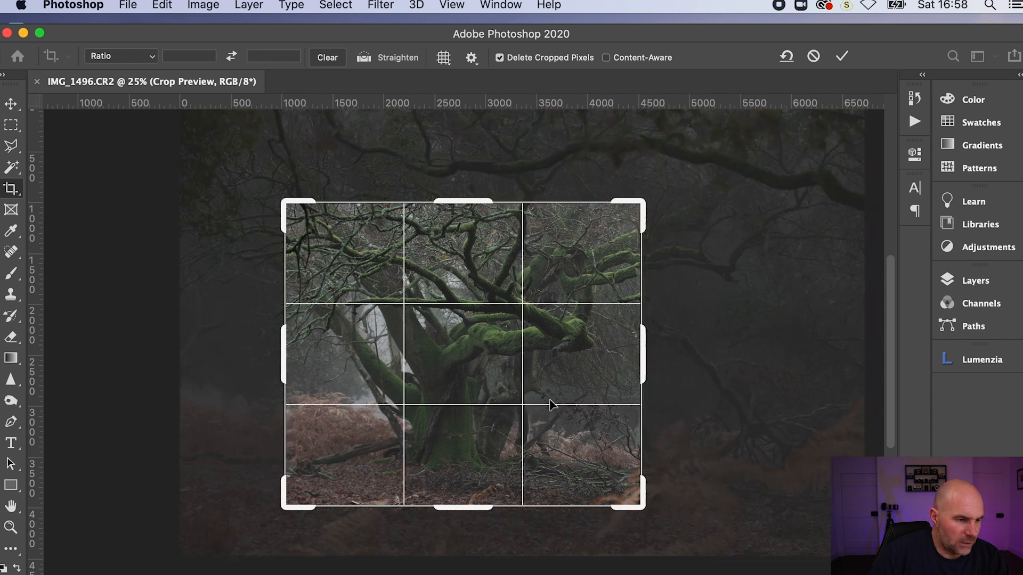
pyautogui.press('Return')
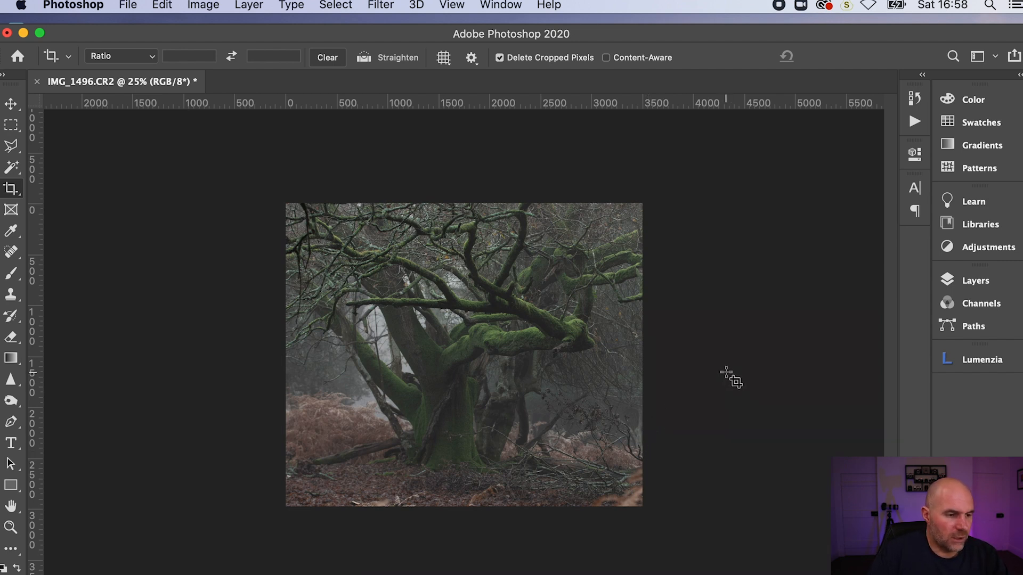
# - Apply a moderate negative Vignetting effect with the Camera Raw Filter to darken the photo's edges
pyautogui.press('super+shift+a')
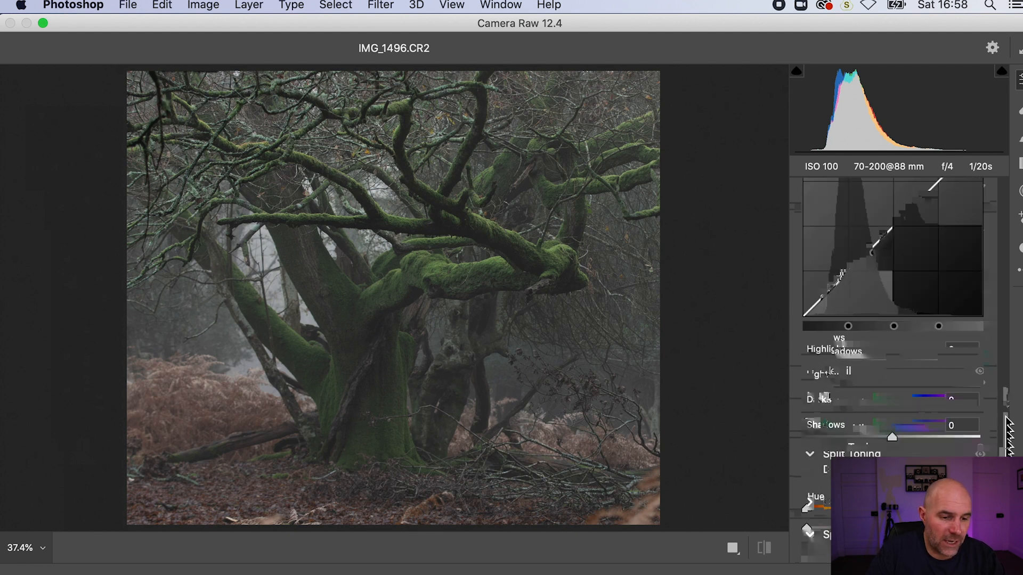
pyautogui.scroll(15, 1010, 232)
pyautogui.scroll(-5, 1011, 245)
pyautogui.scroll(-15, 1011, 288)
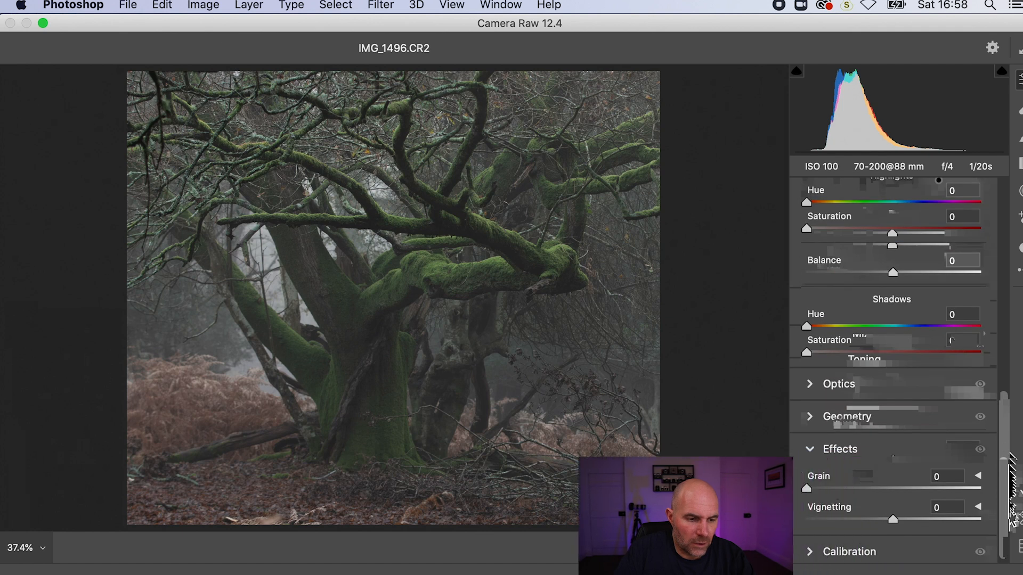
pyautogui.moveTo(891, 516); pyautogui.dragTo(868, 517)
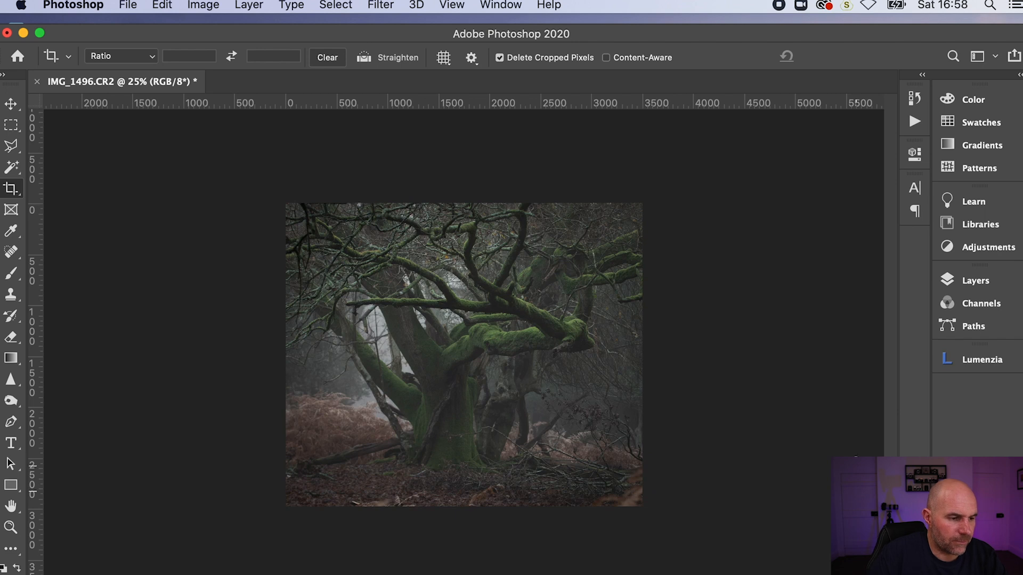
# - Duplicate the Background layer, keeping the default layer name
pyautogui.click(953, 279)
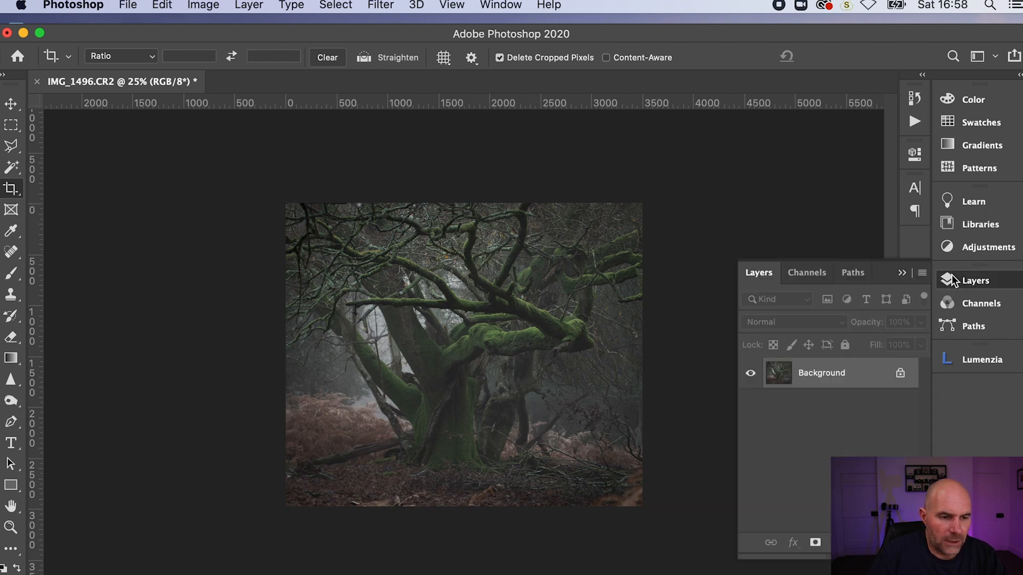
pyautogui.rightClick(841, 379)
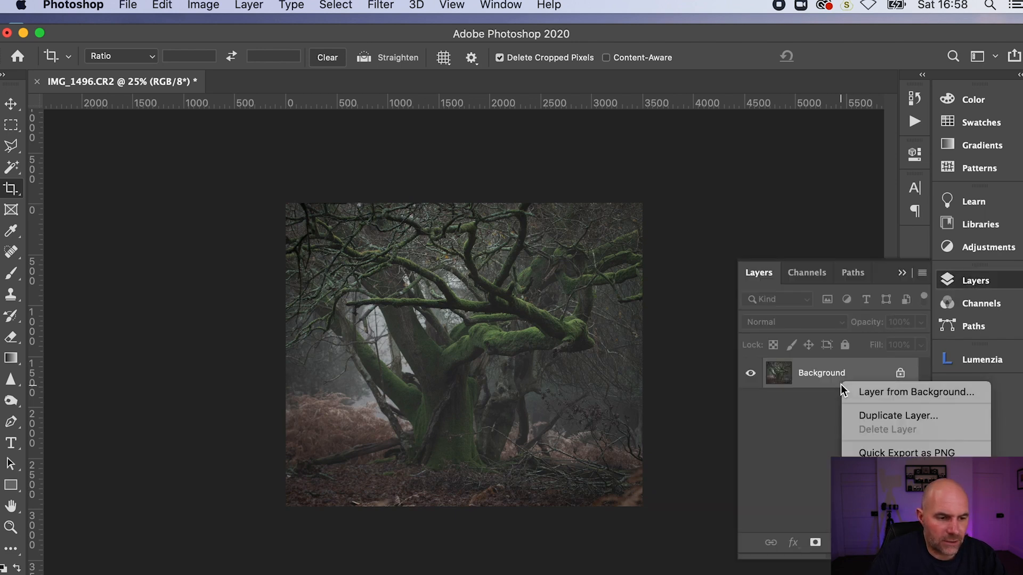
pyautogui.click(858, 420)
pyautogui.click(930, 372)
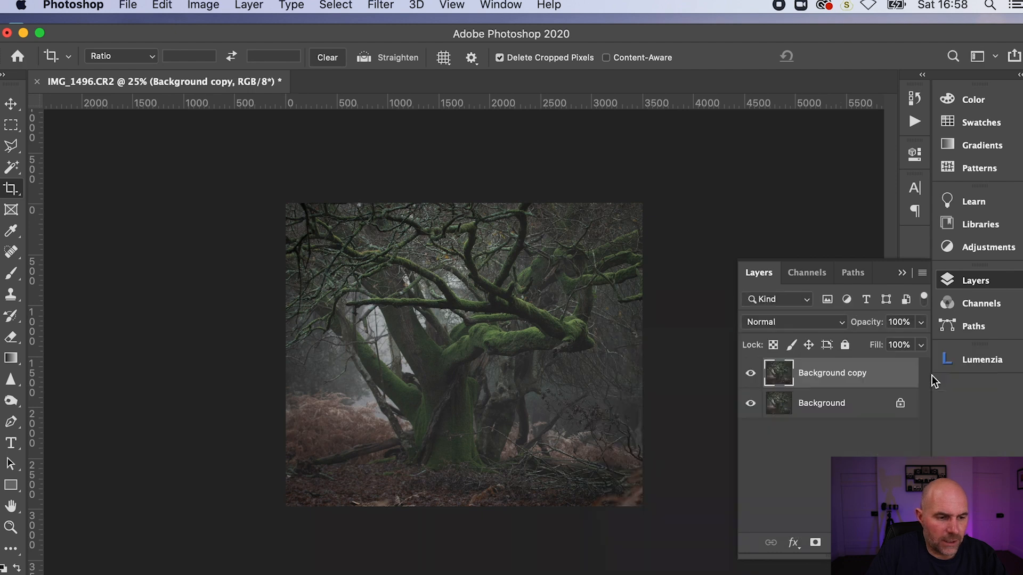
# - Apply a Gaussian Blur with a radius of 76.6 pixels to the duplicated layer
pyautogui.click(380, 5)
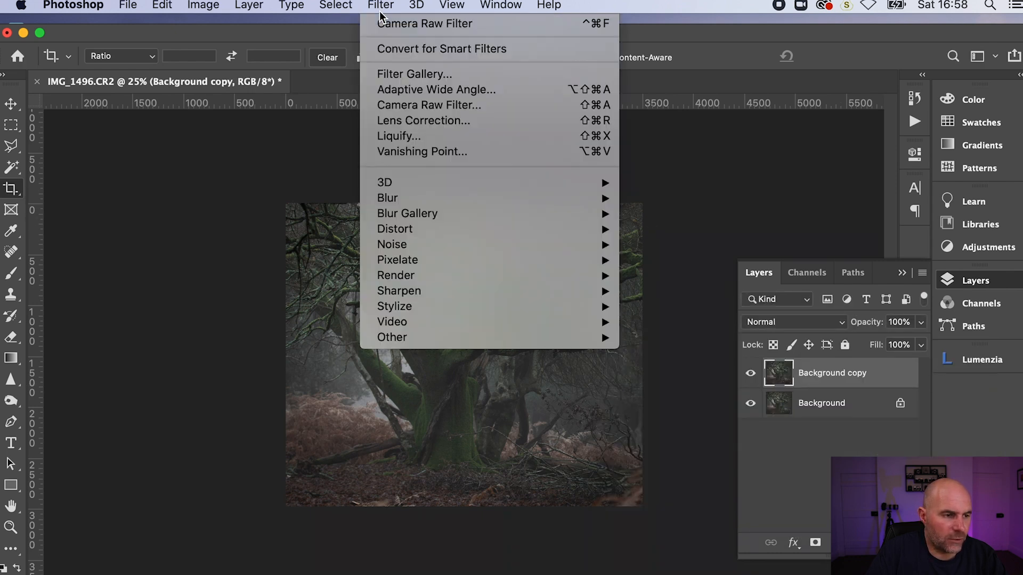
pyautogui.moveTo(401, 201)
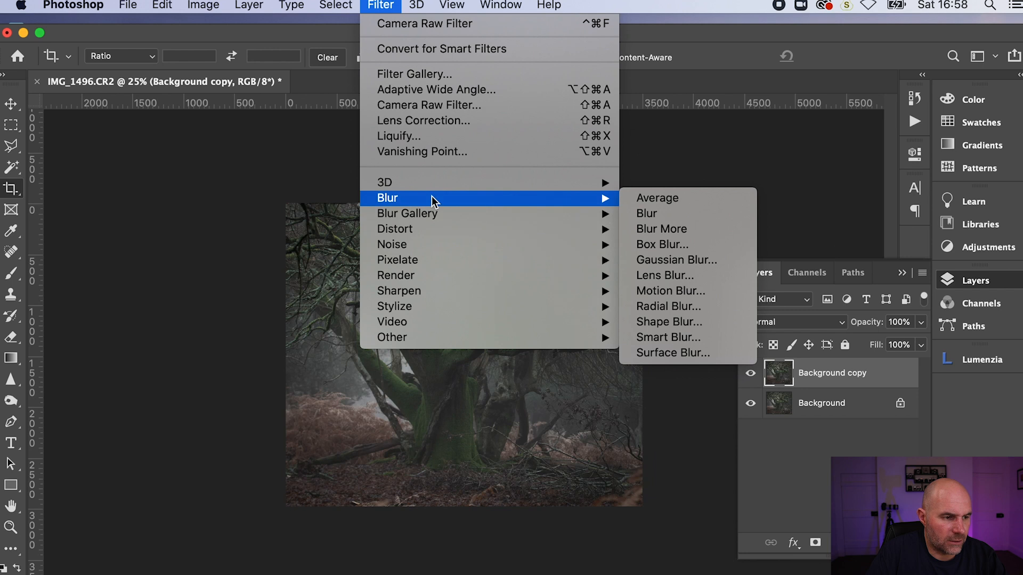
pyautogui.click(676, 263)
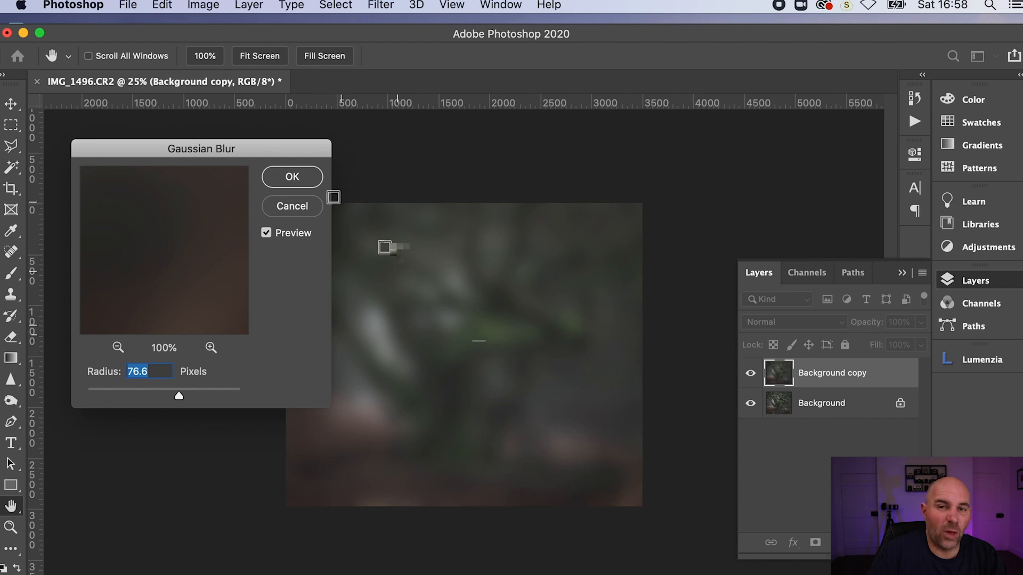
pyautogui.click(296, 179)
pyautogui.press('c')
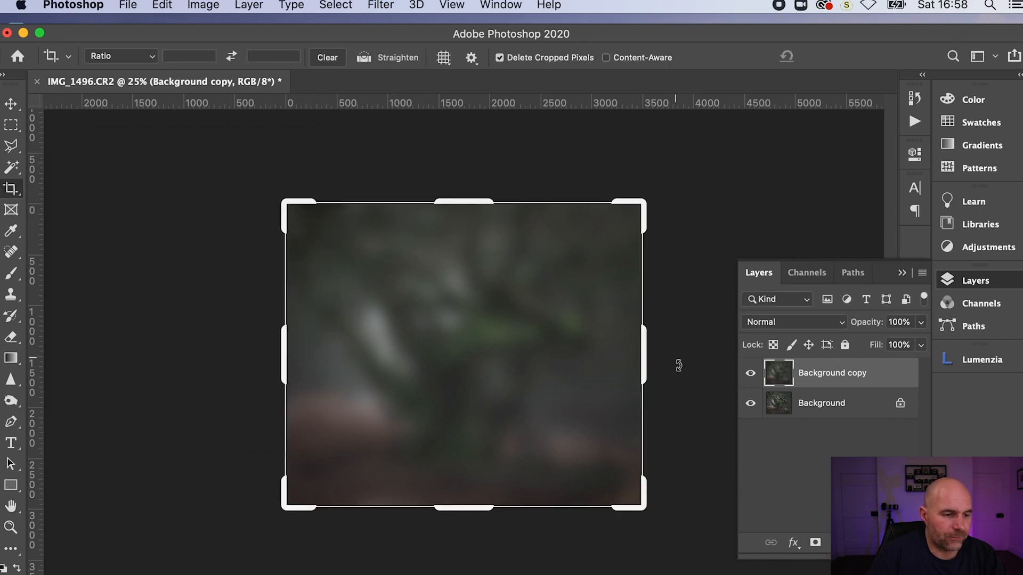
pyautogui.click(901, 274)
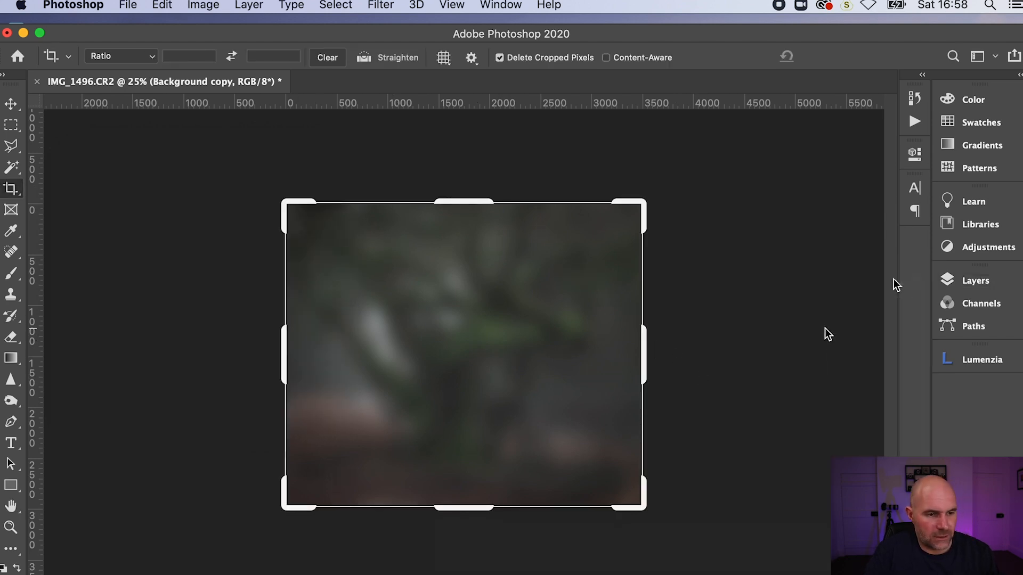
# - Boost the blurred layer's contrast with Levels, setting the black input to 43 and the white input to 98
pyautogui.press('super+l')
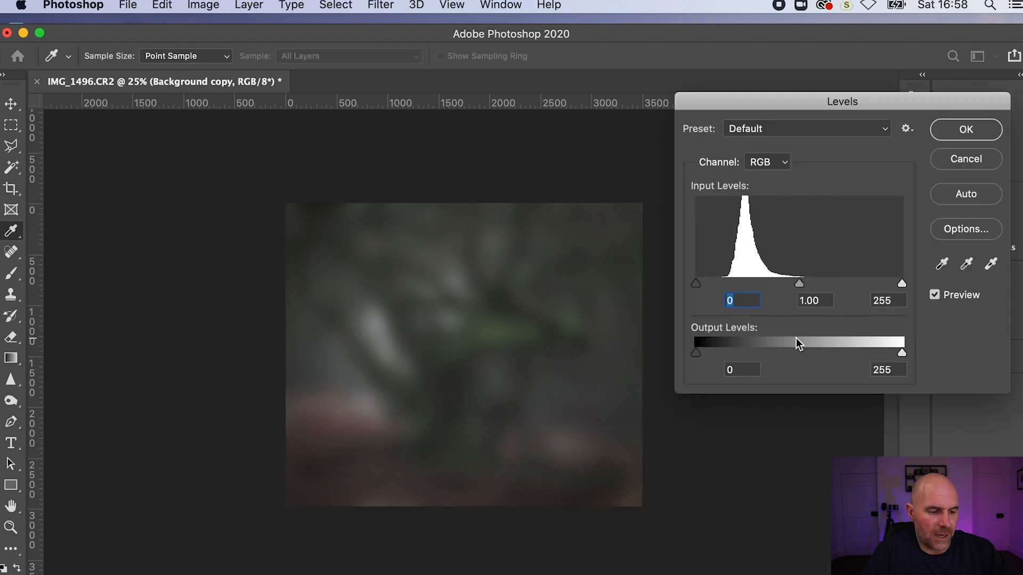
pyautogui.moveTo(901, 282); pyautogui.dragTo(775, 284)
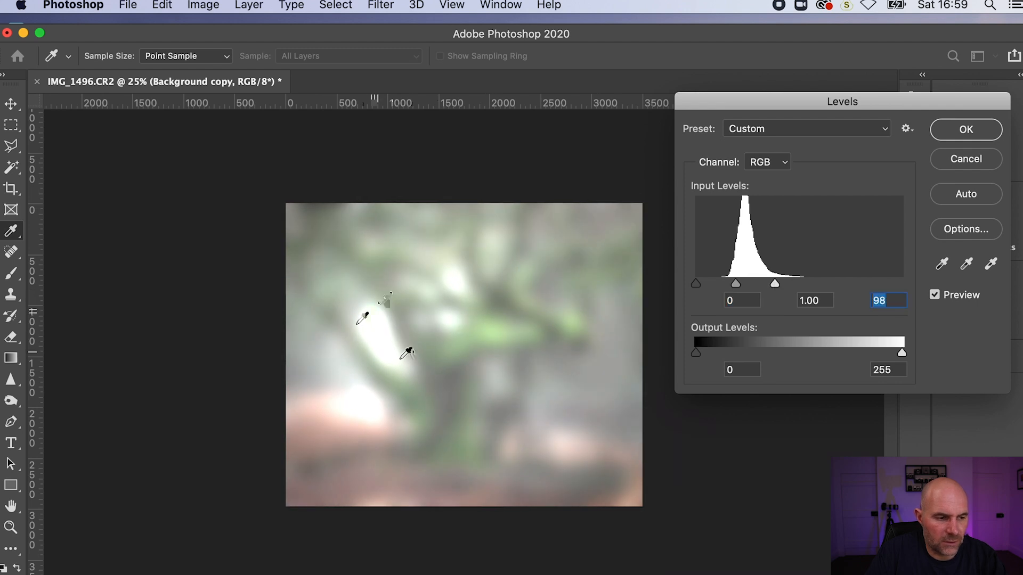
pyautogui.moveTo(696, 283); pyautogui.dragTo(732, 288)
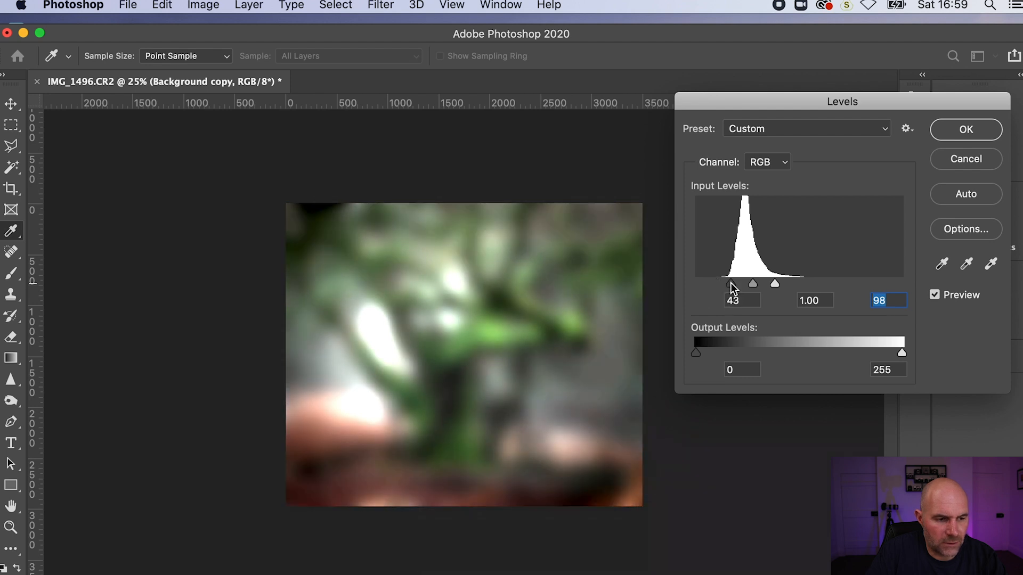
pyautogui.click(967, 130)
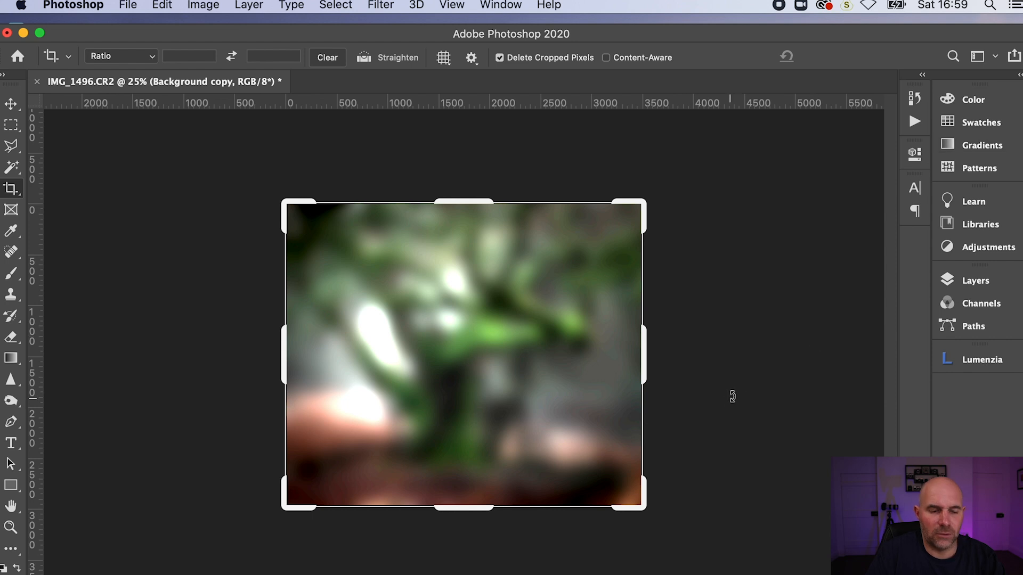
# - Reduce the blurred layer's Fill to 15% for a soft glow over the photo
pyautogui.click(948, 281)
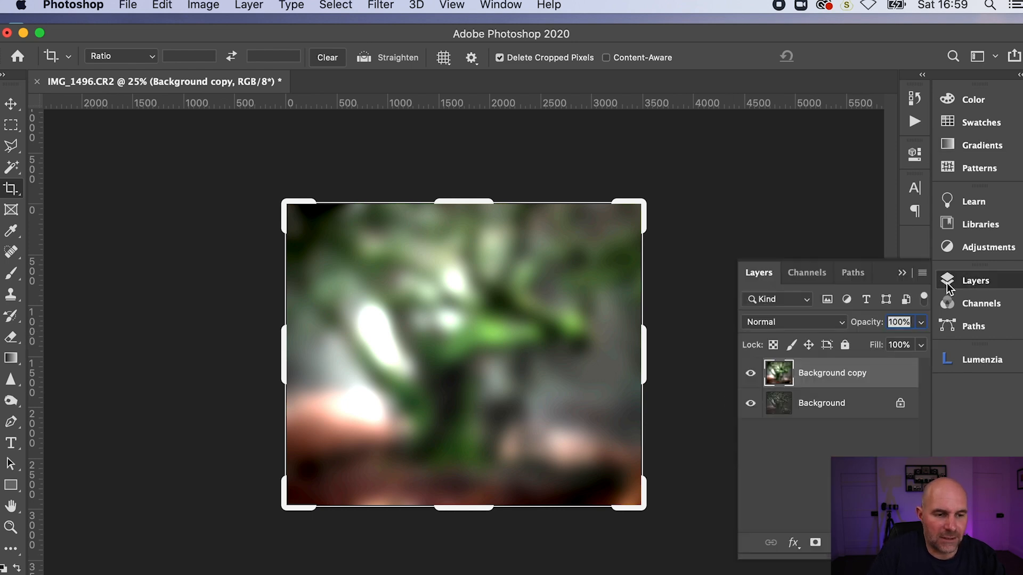
pyautogui.click(921, 346)
pyautogui.moveTo(916, 362); pyautogui.dragTo(858, 367)
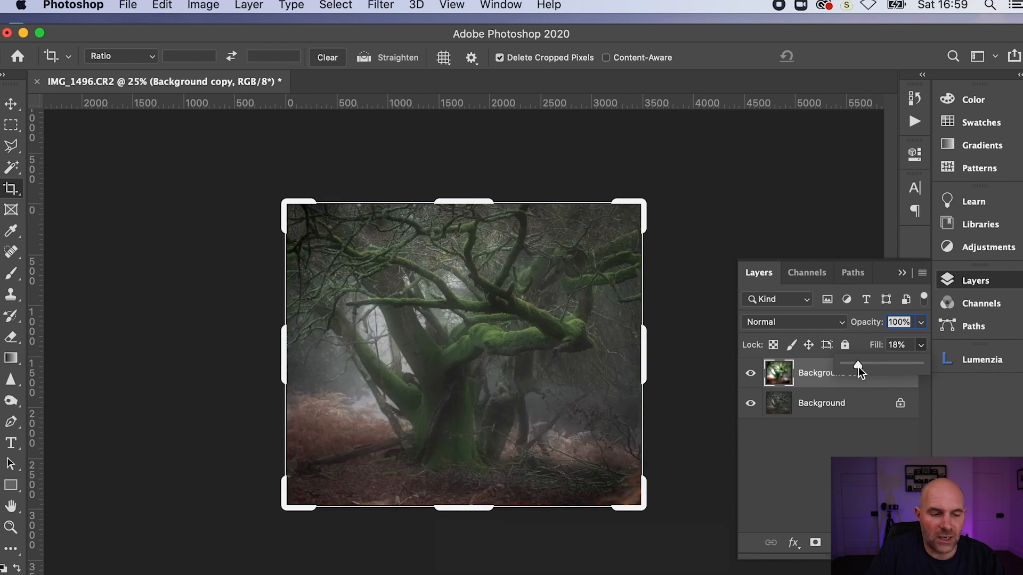
pyautogui.moveTo(858, 367); pyautogui.dragTo(856, 365)
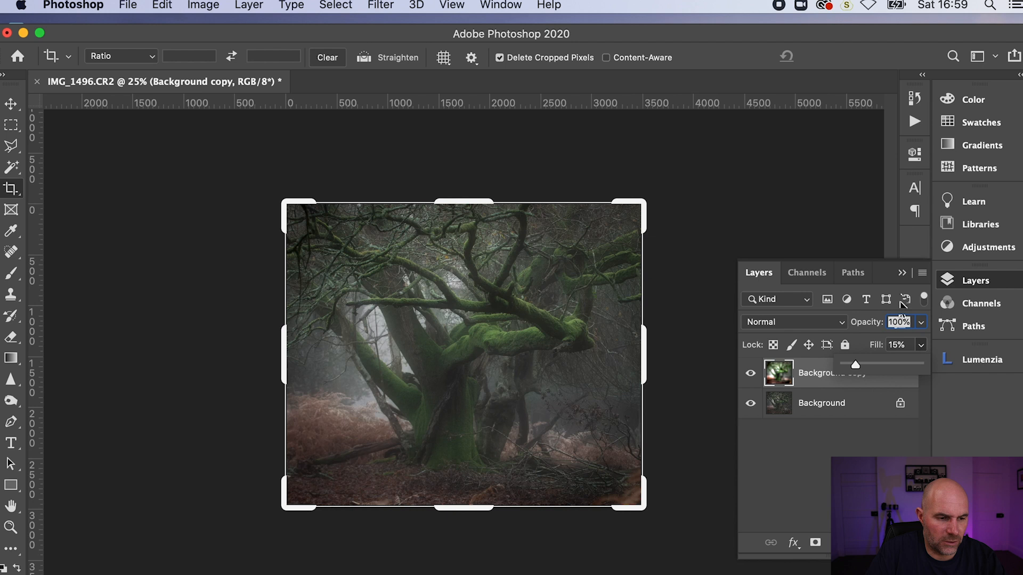
pyautogui.click(902, 273)
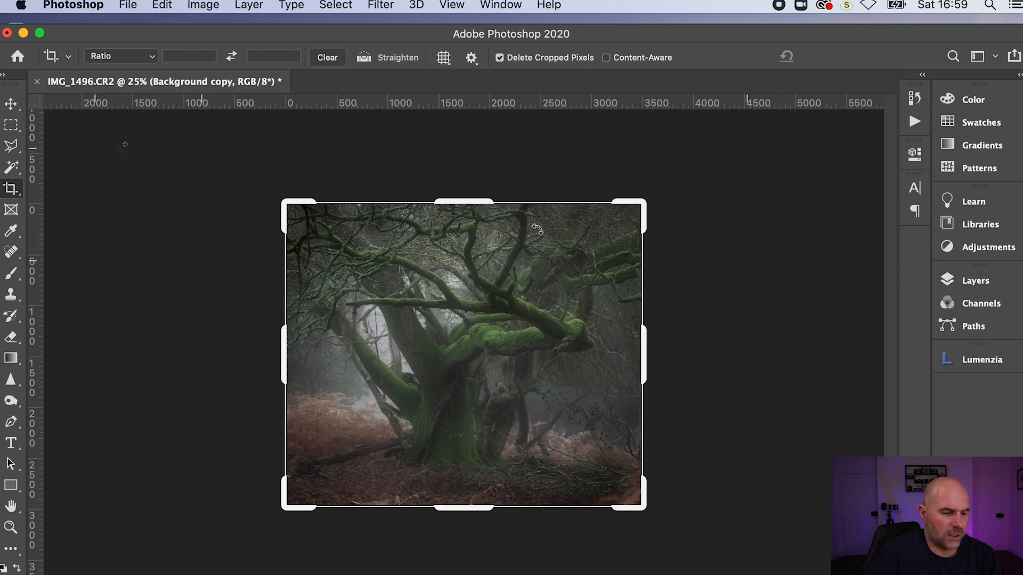
# - Erase the blurred layer's glow from the mossy trunk and the thick low branch with a 250-pixel eraser
pyautogui.click(11, 103)
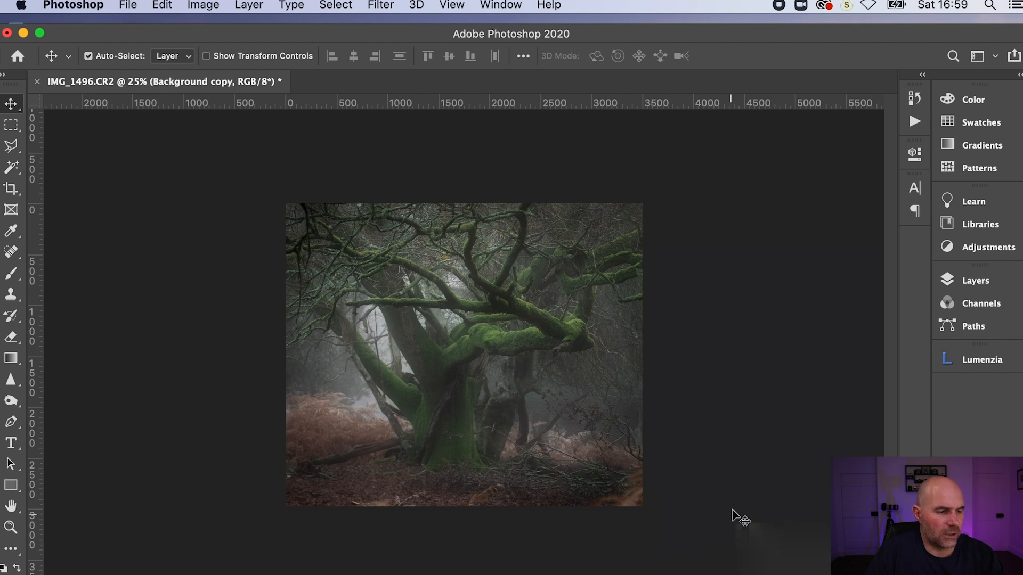
pyautogui.press('super+equal')
pyautogui.press('super+equal')
pyautogui.press('super')
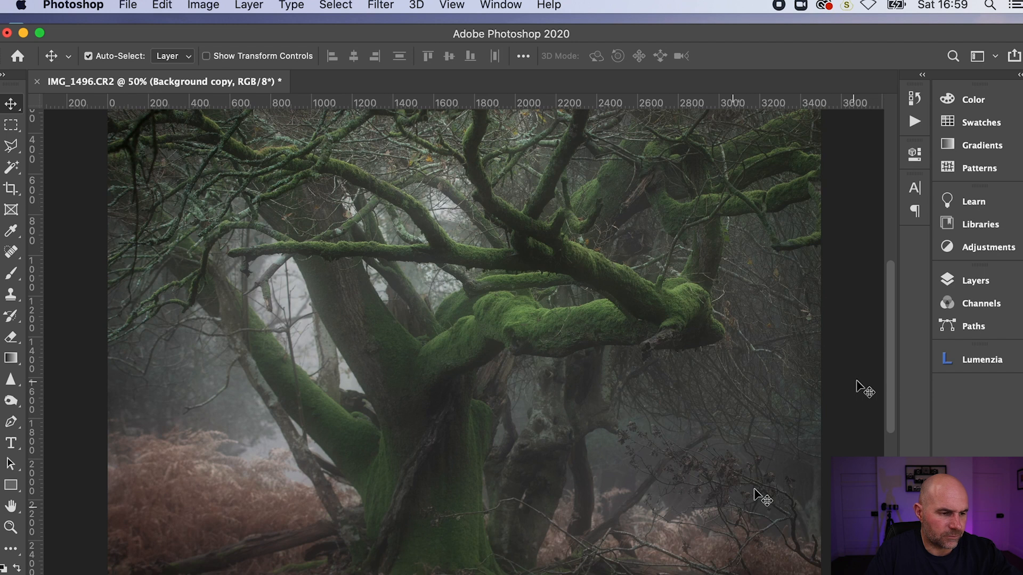
pyautogui.click(946, 291)
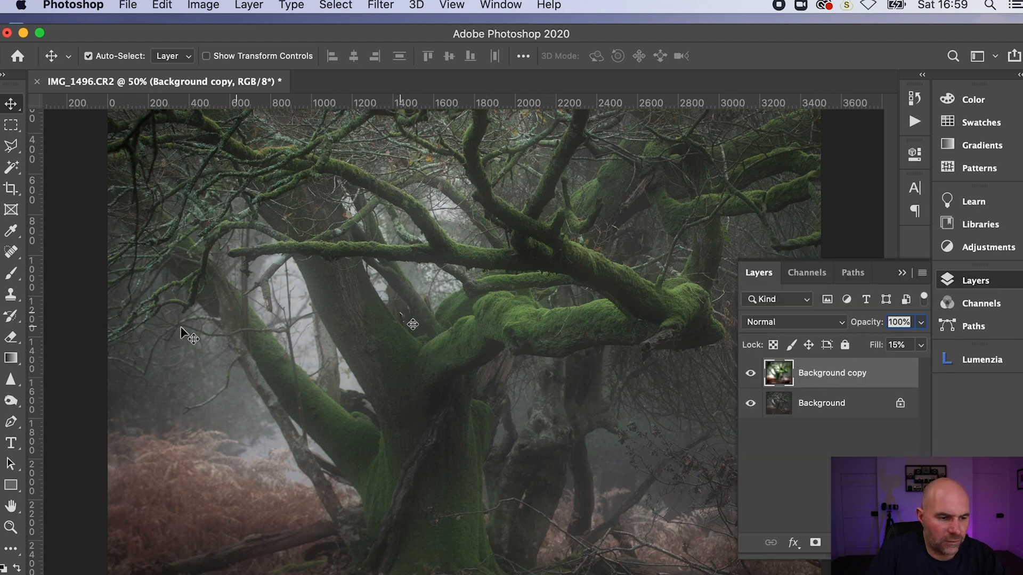
pyautogui.click(9, 340)
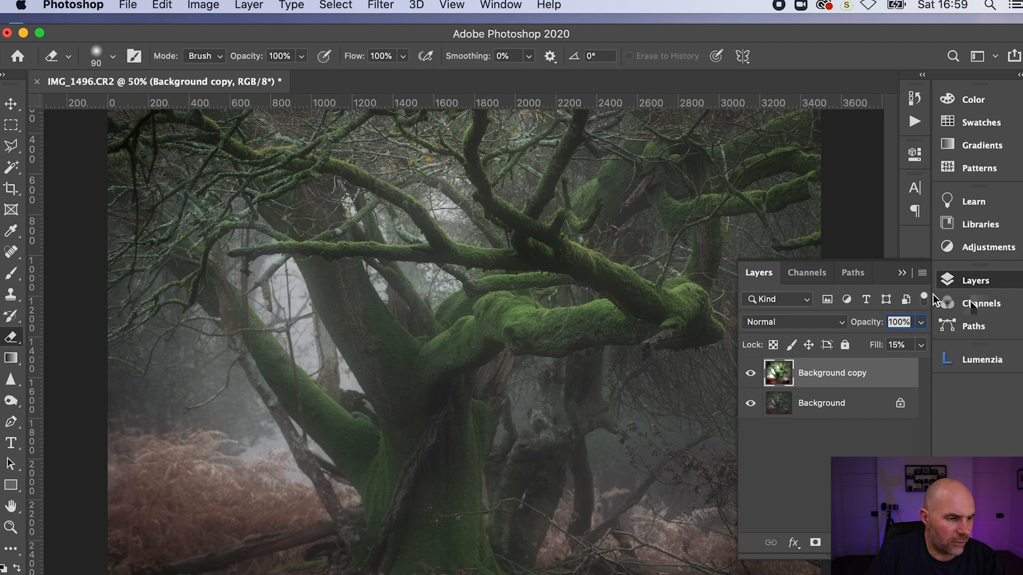
pyautogui.click(902, 273)
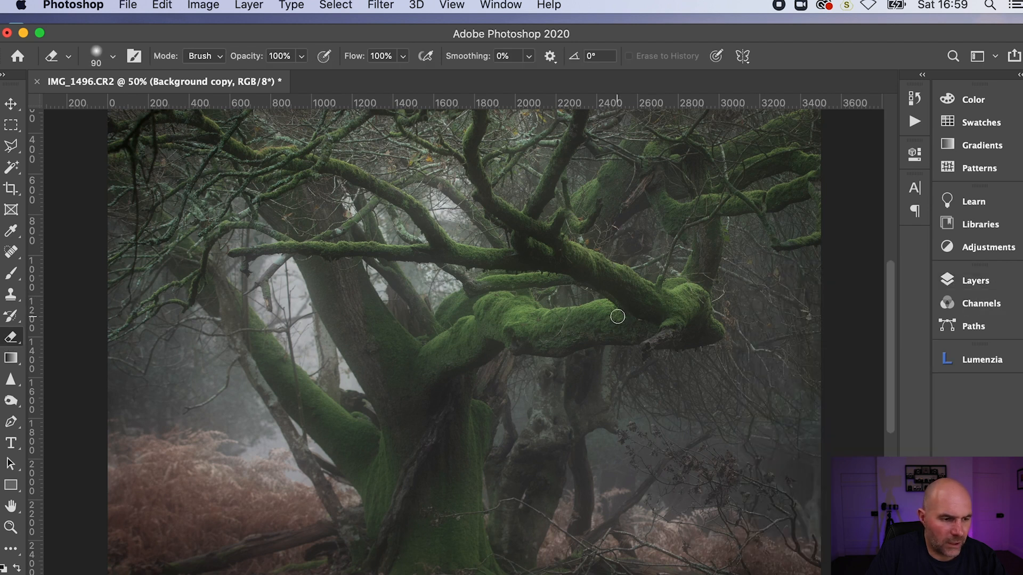
pyautogui.press(']')
pyautogui.press(']')
pyautogui.press(']')
pyautogui.press(']')
pyautogui.press(']')
pyautogui.press(']')
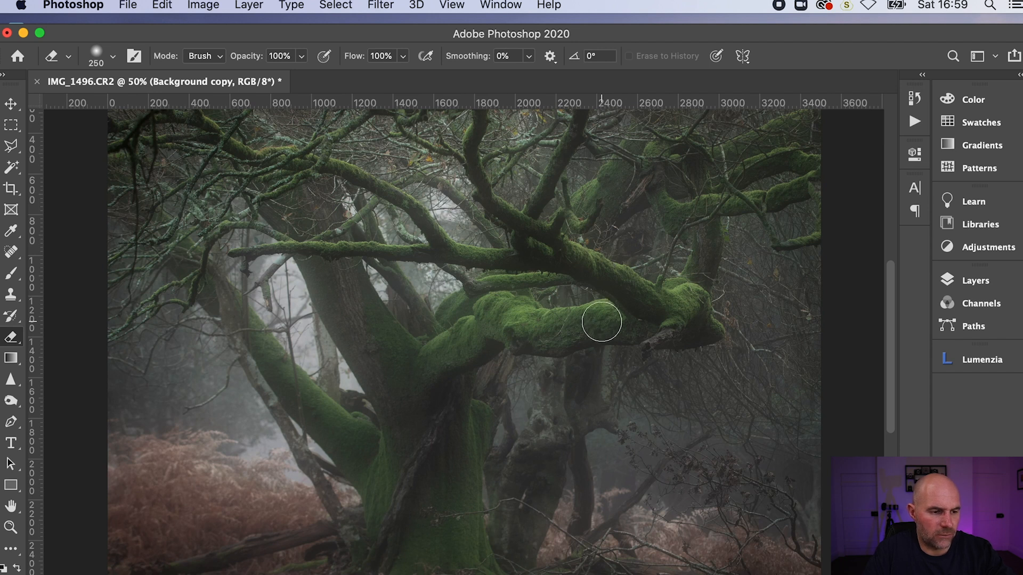
pyautogui.moveTo(529, 330); pyautogui.dragTo(506, 320)
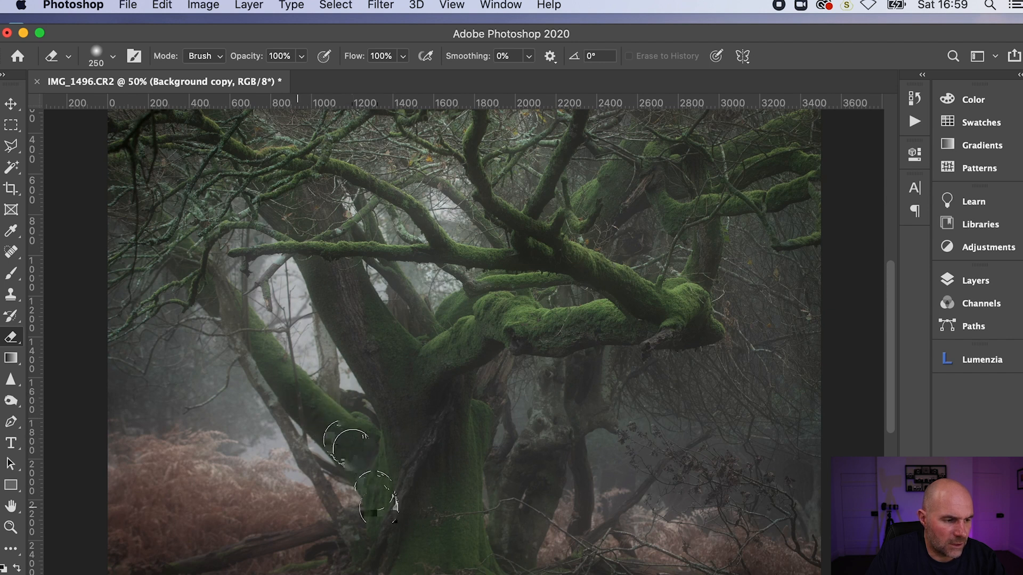
pyautogui.moveTo(388, 535)
pyautogui.mouseDown()
pyautogui.moveTo(418, 555)
pyautogui.moveTo(454, 555)
pyautogui.moveTo(415, 532)
pyautogui.moveTo(469, 548)
pyautogui.moveTo(469, 508)
pyautogui.mouseUp()
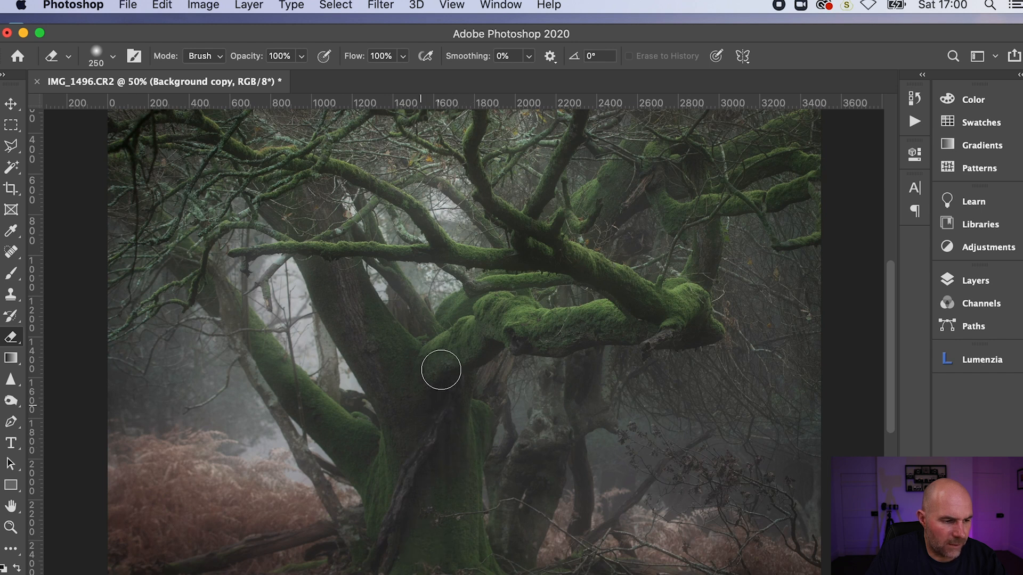
pyautogui.moveTo(453, 329)
pyautogui.mouseDown()
pyautogui.moveTo(473, 304)
pyautogui.moveTo(494, 299)
pyautogui.moveTo(476, 331)
pyautogui.moveTo(417, 334)
pyautogui.moveTo(405, 311)
pyautogui.moveTo(594, 321)
pyautogui.moveTo(693, 301)
pyautogui.moveTo(698, 316)
pyautogui.moveTo(658, 306)
pyautogui.mouseUp()
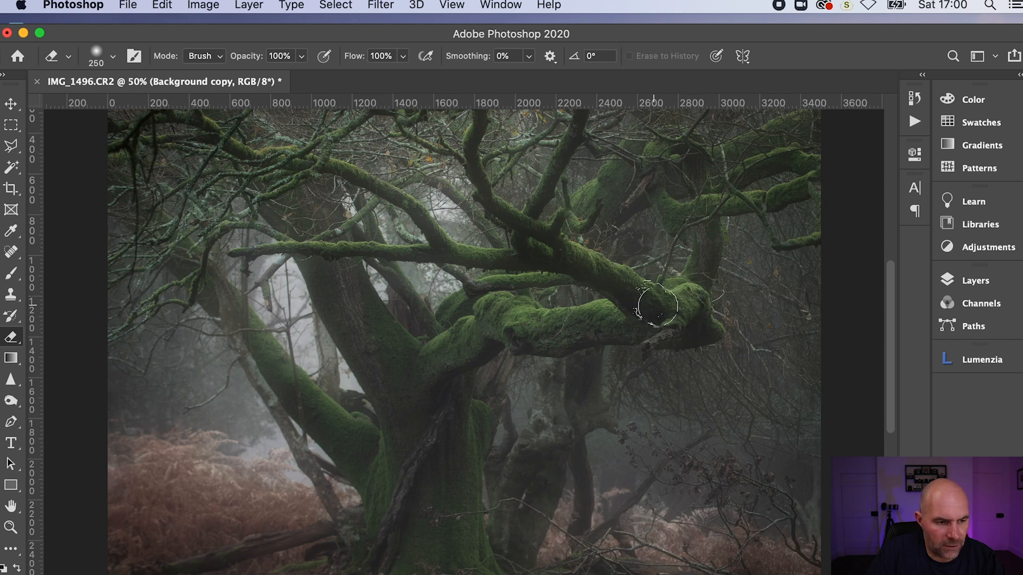
# - Erase the glow along the diagonal upper branches, reducing the eraser to 150 pixels and to 100 pixels for the thinner parts
pyautogui.press('[')
pyautogui.press('[')
pyautogui.press('[')
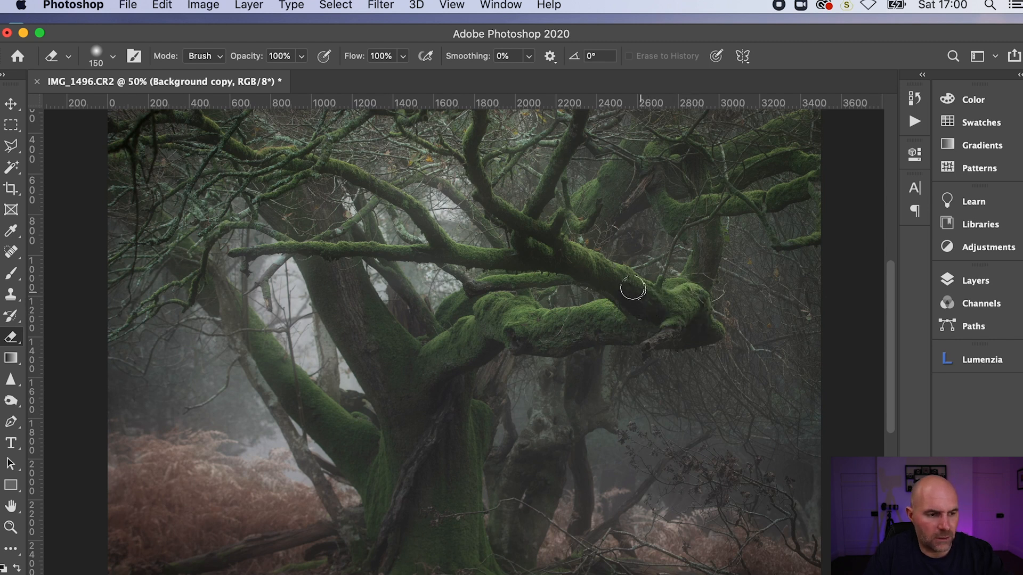
pyautogui.moveTo(599, 268)
pyautogui.mouseDown()
pyautogui.moveTo(529, 234)
pyautogui.moveTo(536, 247)
pyautogui.mouseUp()
pyautogui.press('[')
pyautogui.press('[')
pyautogui.moveTo(442, 245)
pyautogui.mouseDown()
pyautogui.moveTo(421, 214)
pyautogui.moveTo(355, 176)
pyautogui.moveTo(271, 156)
pyautogui.mouseUp()
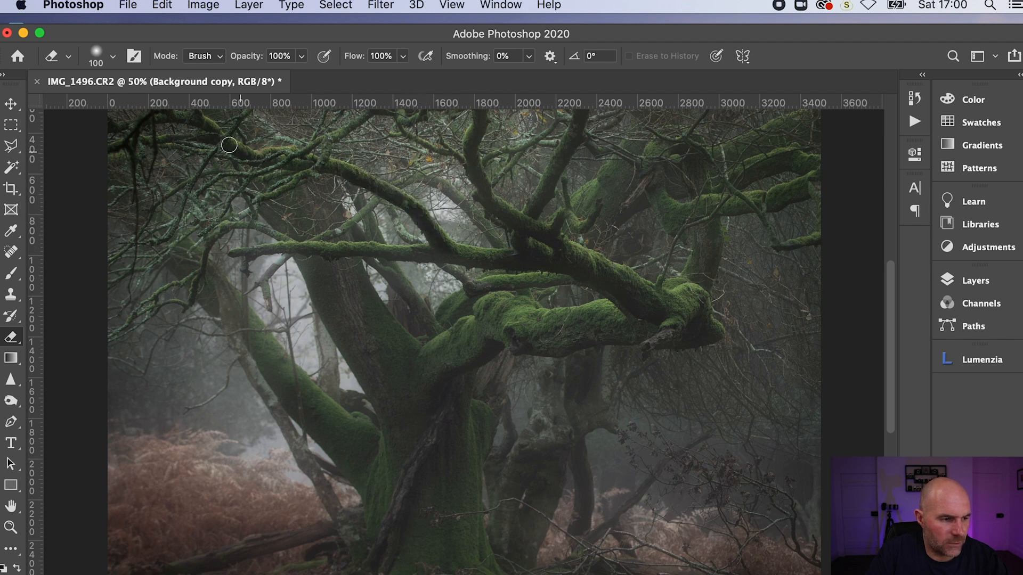
pyautogui.moveTo(265, 194); pyautogui.dragTo(259, 194)
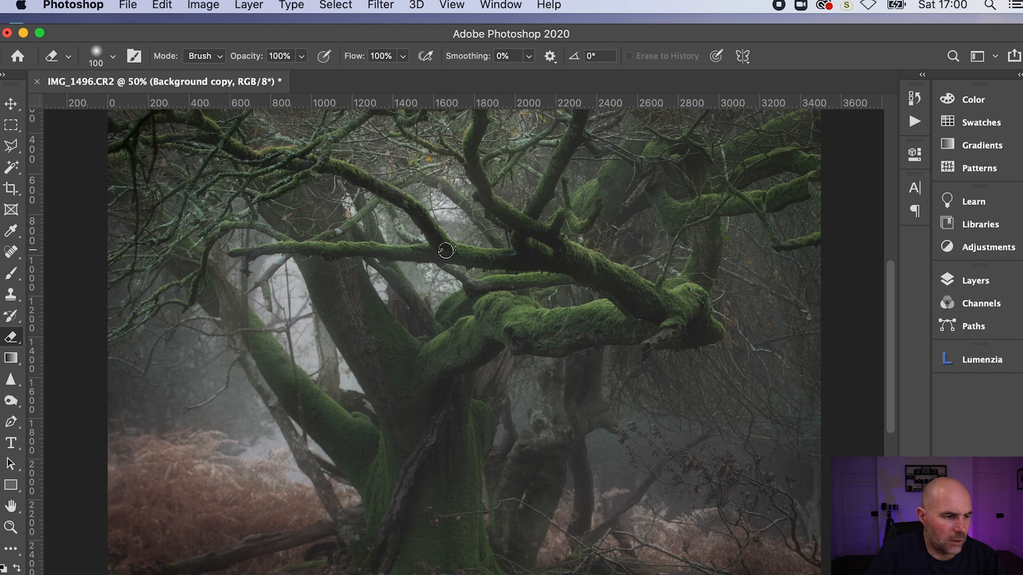
# - Erase the glow along the thin horizontal branch out to its left tip with an 80-pixel eraser
pyautogui.press('[')
pyautogui.press('[')
pyautogui.moveTo(440, 253); pyautogui.dragTo(340, 249)
pyautogui.moveTo(264, 250); pyautogui.dragTo(232, 255)
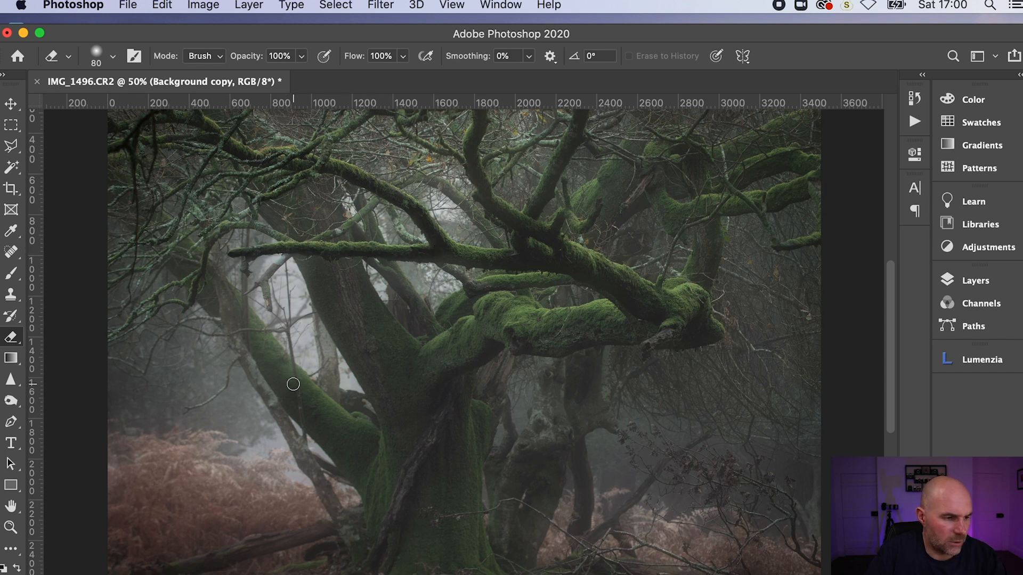
# - Erase the glow from the left leaning limb at 200 pixels and the far-right mossy branches at 150 and 125 pixels
pyautogui.press(']')
pyautogui.press(']')
pyautogui.press(']')
pyautogui.press(']')
pyautogui.press(']')
pyautogui.press(']')
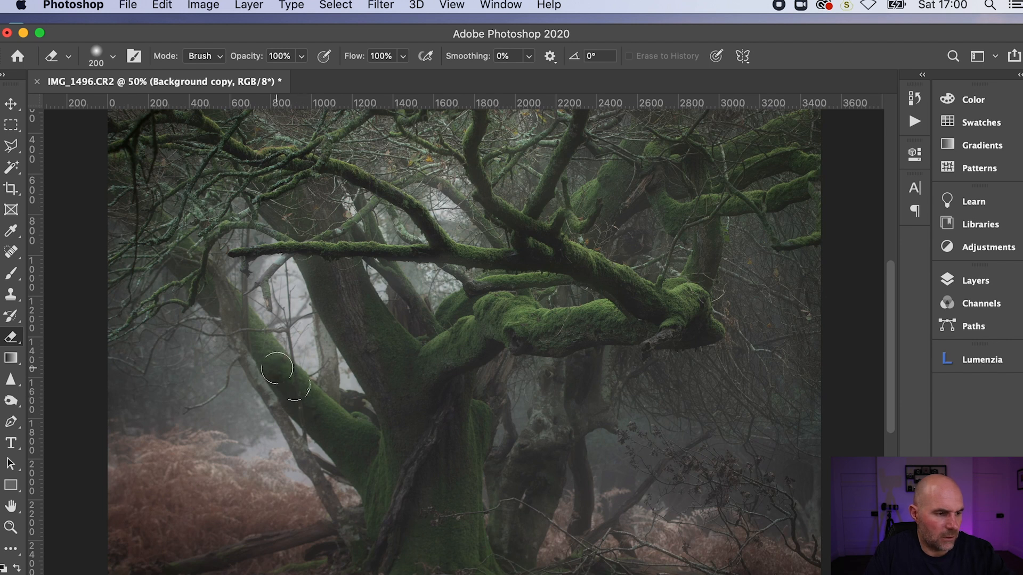
pyautogui.press('[')
pyautogui.press('[')
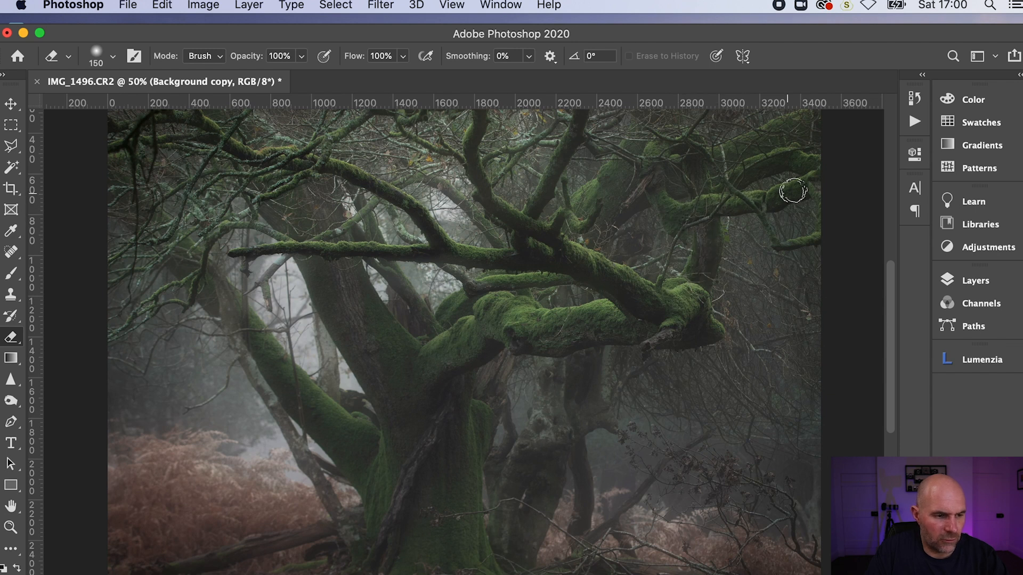
pyautogui.press('[')
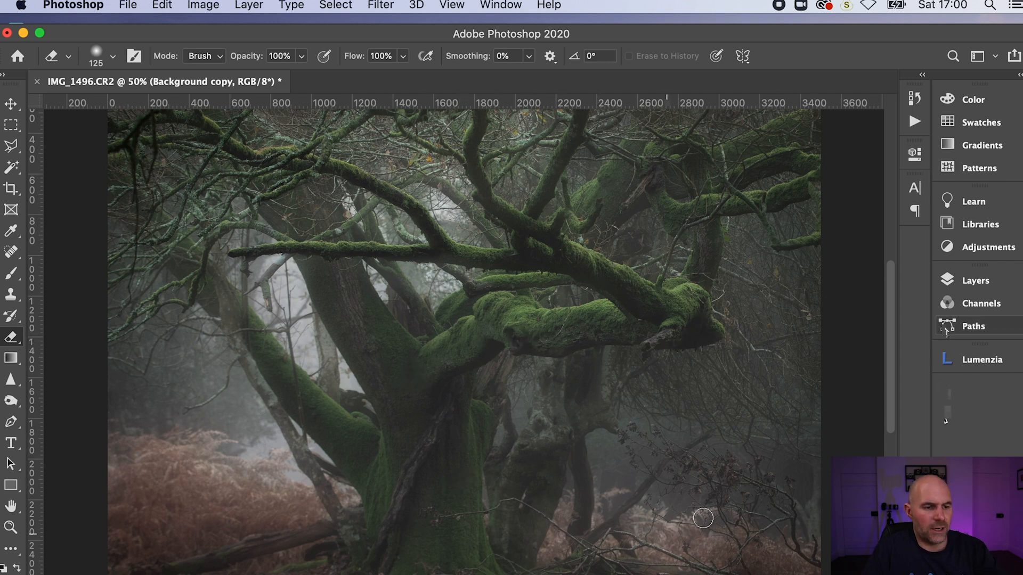
# - Save the image as IMG_1496.psd in the Desktop's Post Process > ps folder, with layers and Maximize Compatibility enabled
pyautogui.click(129, 6)
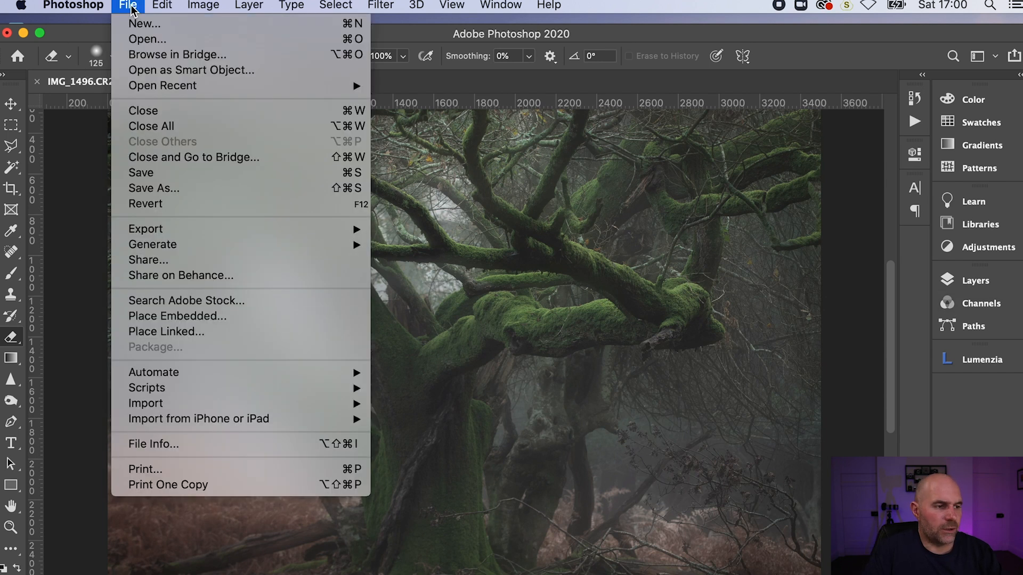
pyautogui.click(145, 189)
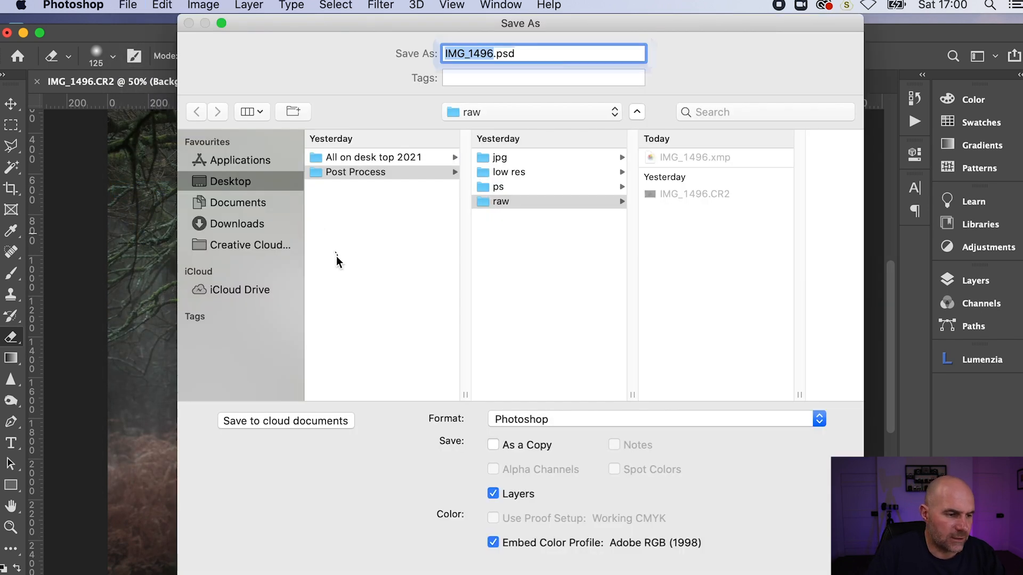
pyautogui.click(259, 186)
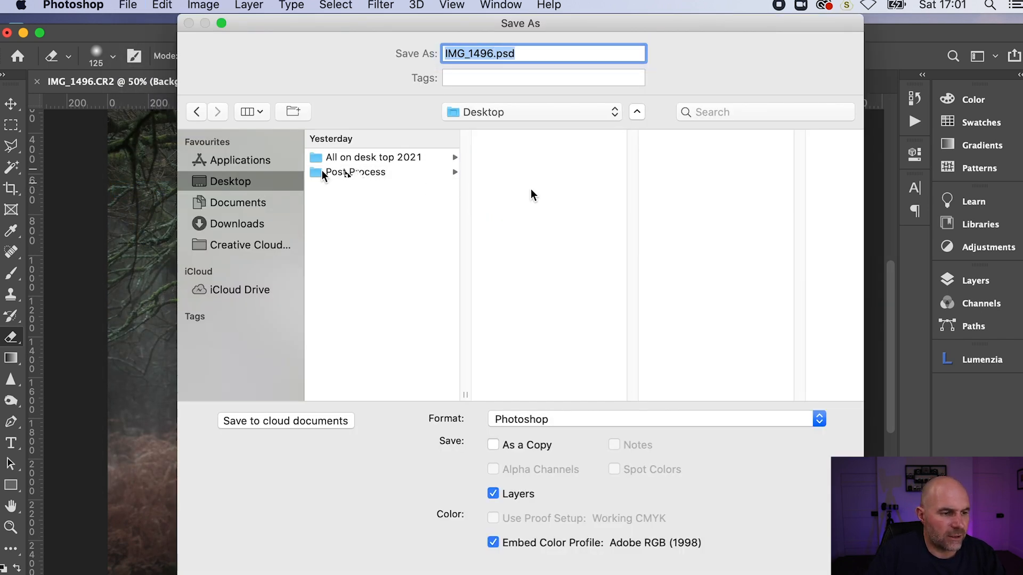
pyautogui.click(355, 171)
pyautogui.click(484, 186)
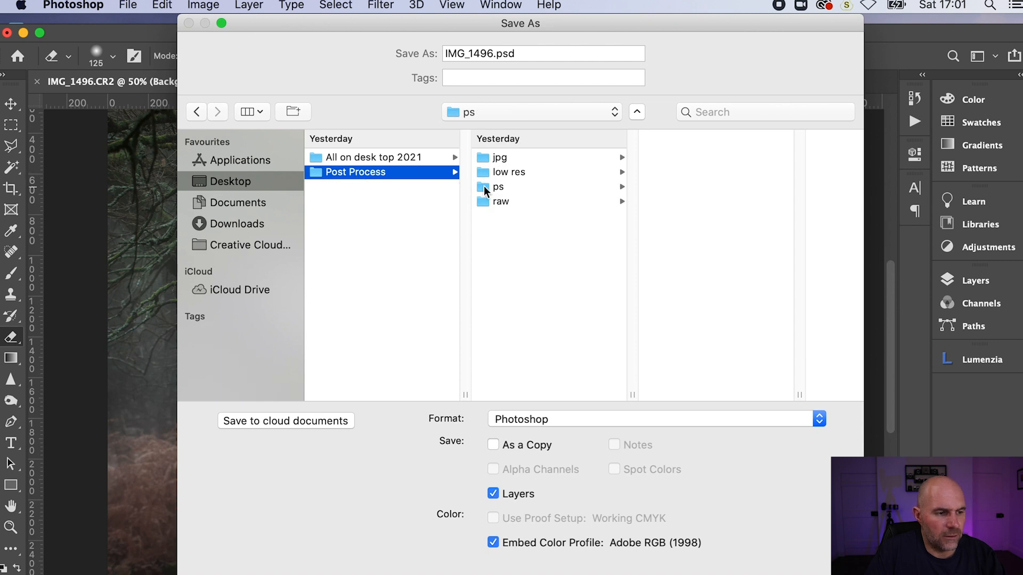
pyautogui.press('Return')
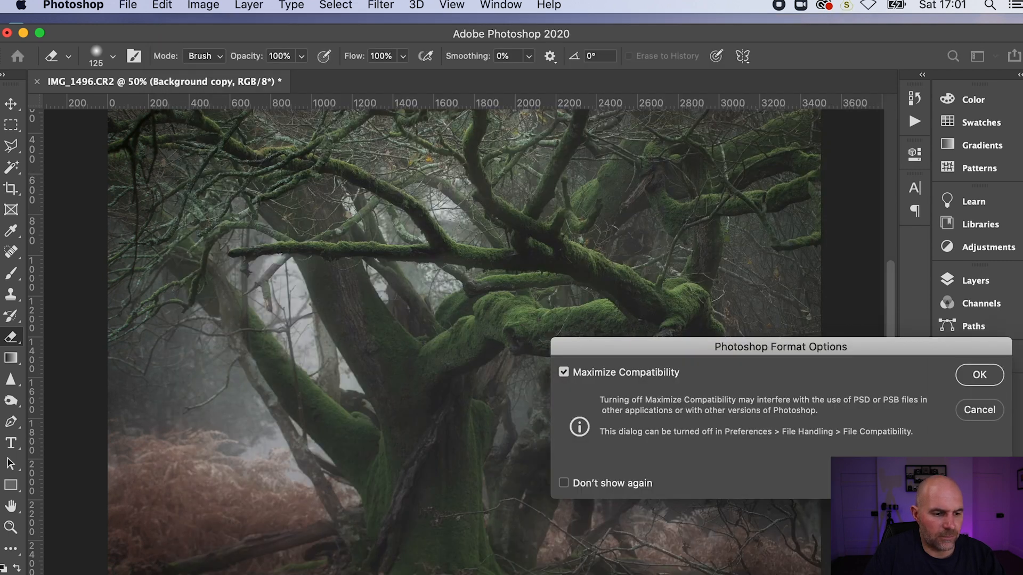
pyautogui.click(980, 376)
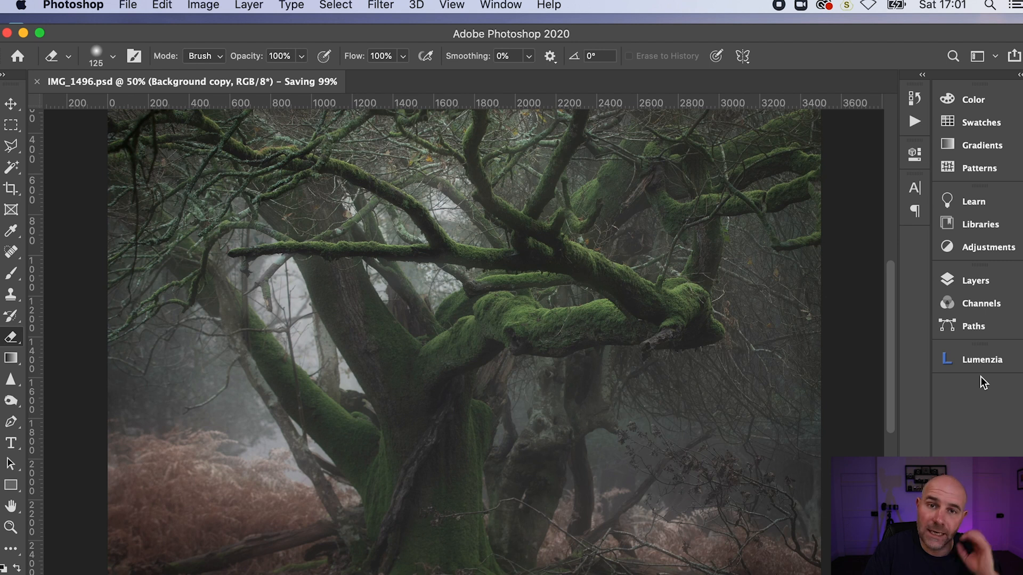
# - Flatten the image and add a Lumenzia Dodge/Burn layer from the LM1 mask, using 50% gray pixels and Default (Soft Light) mode
pyautogui.click(251, 5)
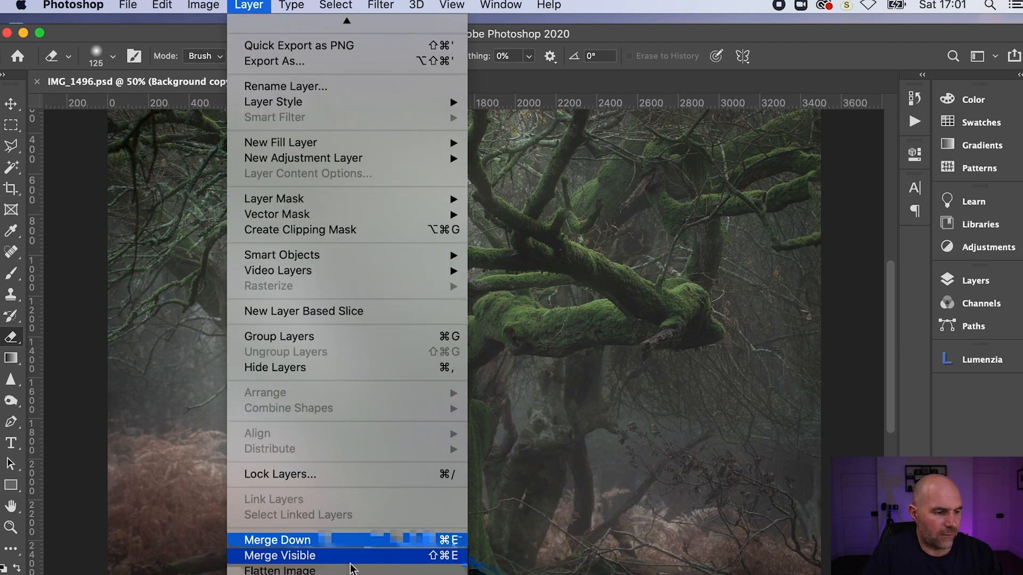
pyautogui.click(351, 569)
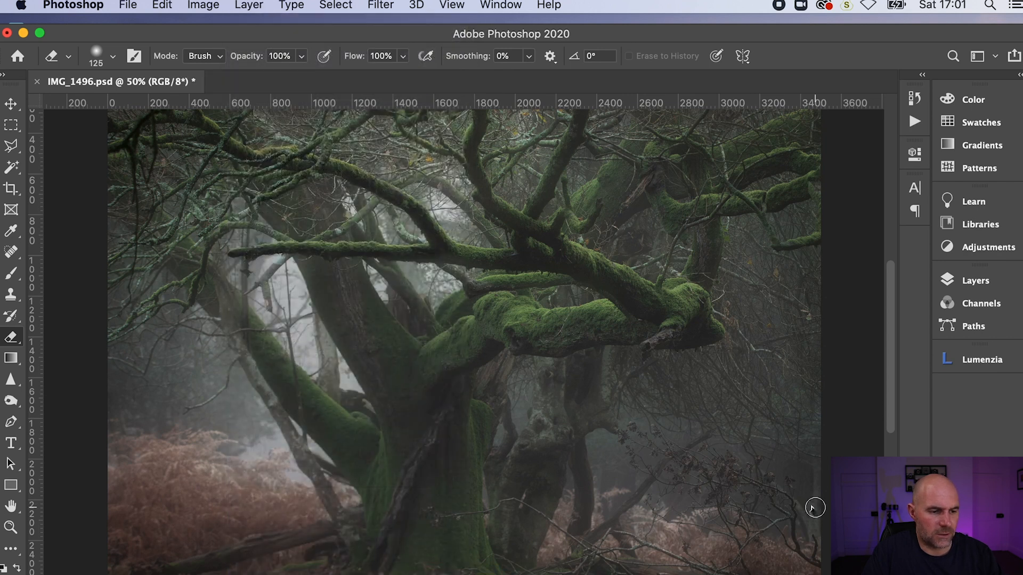
pyautogui.click(946, 366)
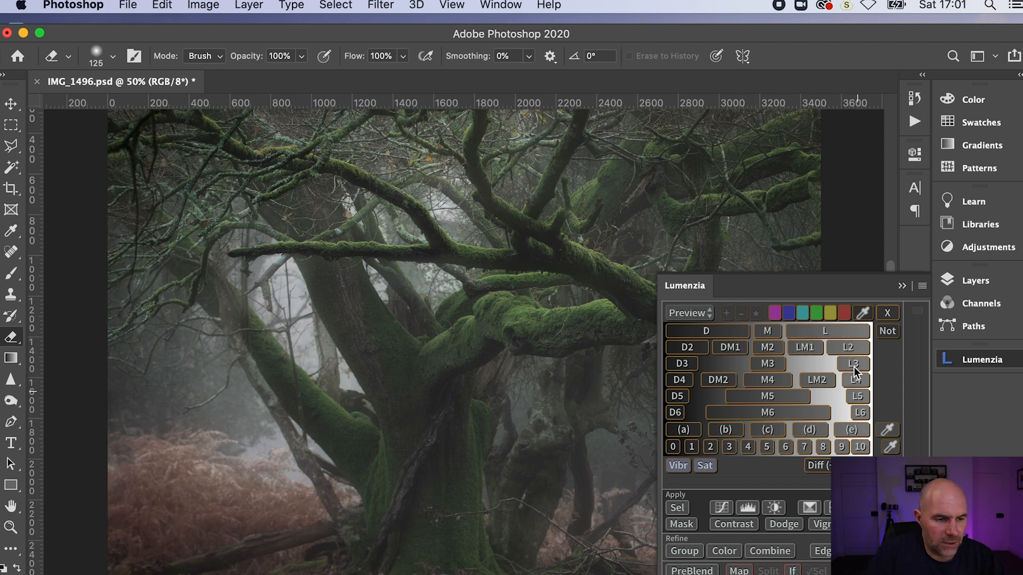
pyautogui.click(843, 347)
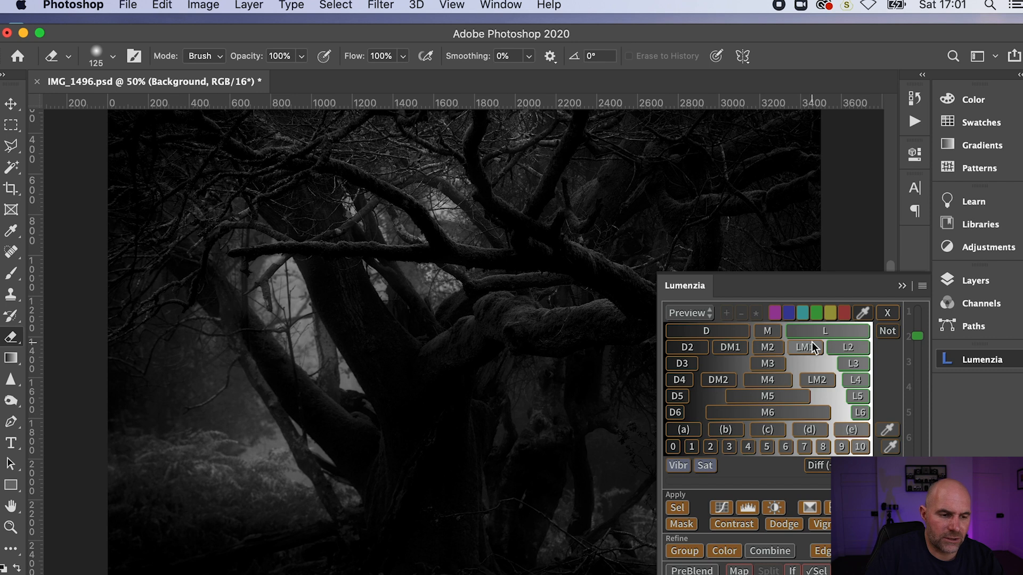
pyautogui.click(804, 347)
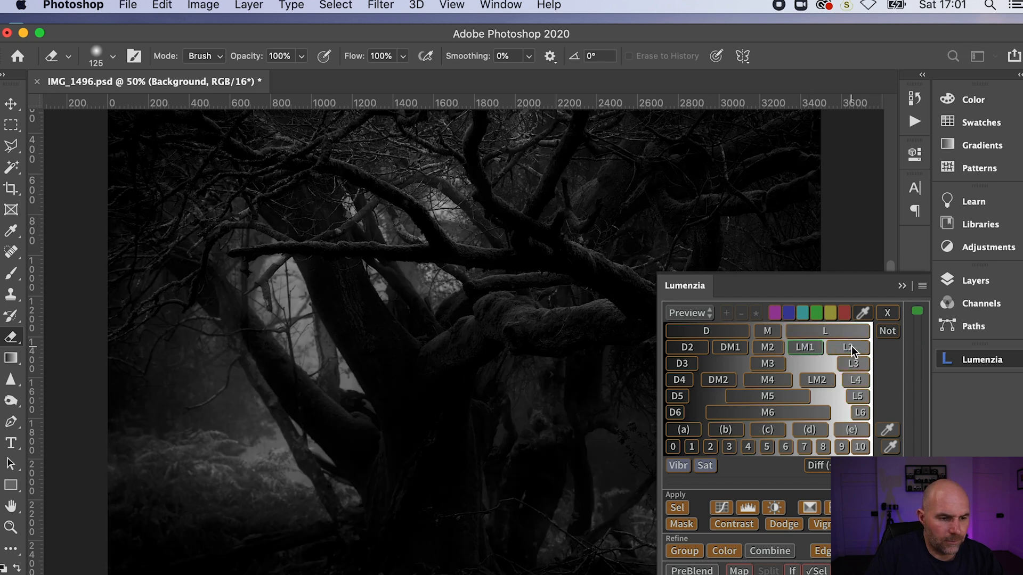
pyautogui.click(804, 348)
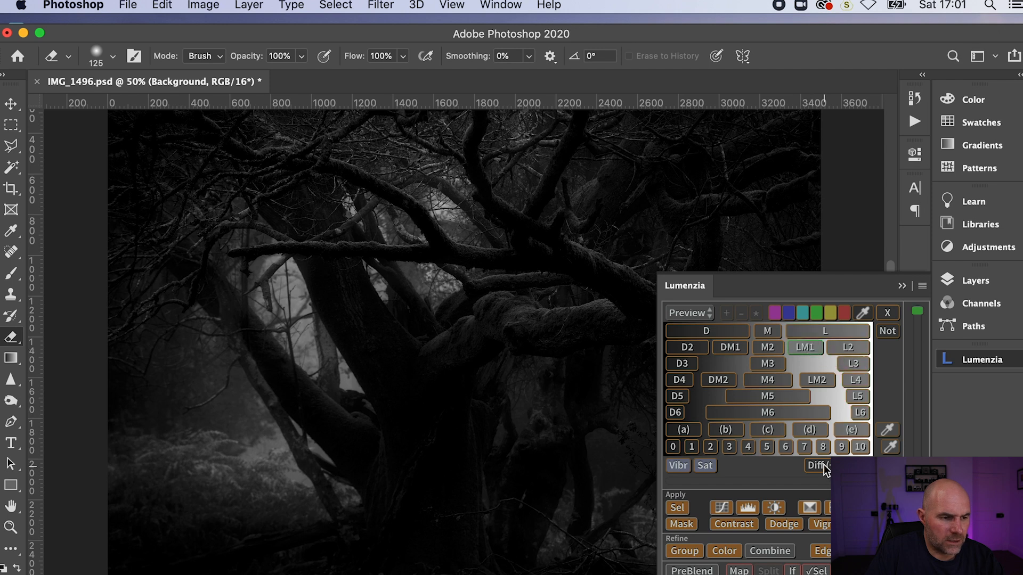
pyautogui.click(783, 524)
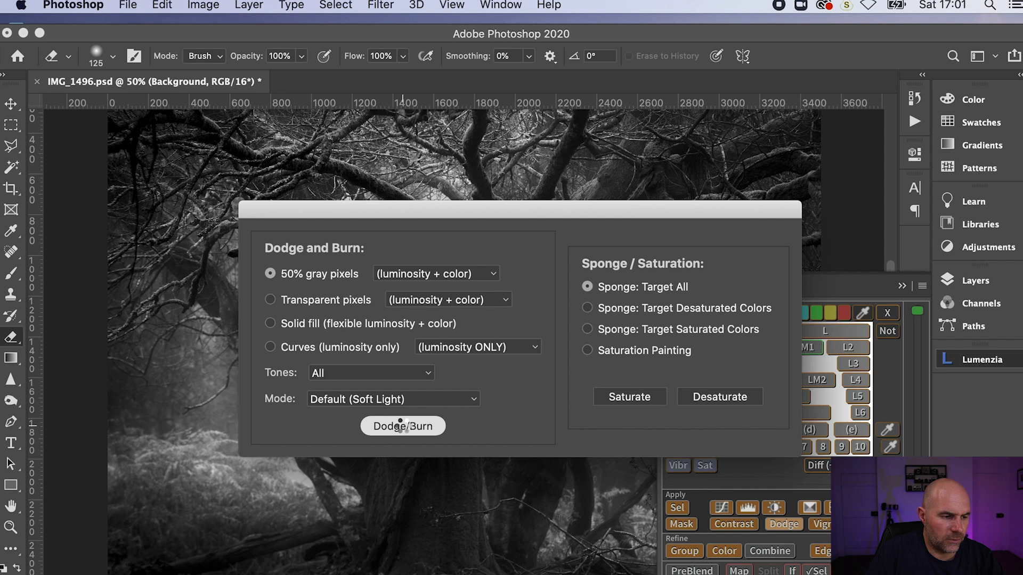
pyautogui.click(400, 426)
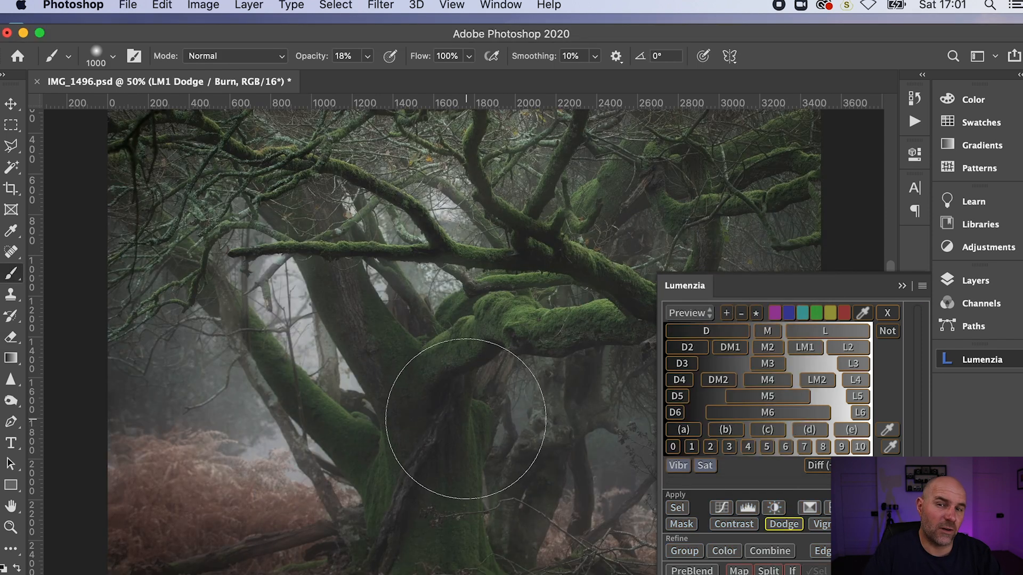
pyautogui.click(900, 289)
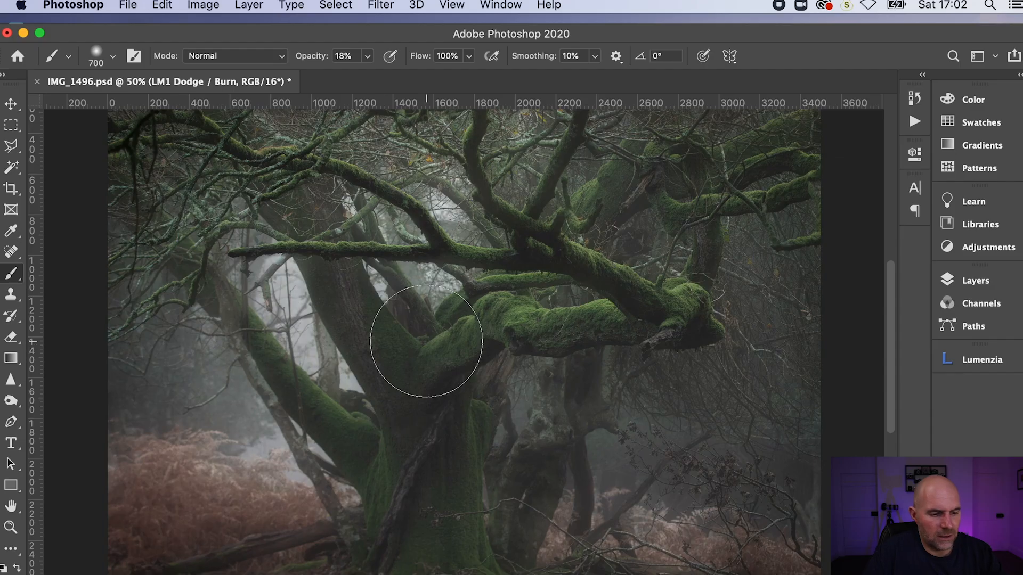
# - Paint the thick mossy branch on the Dodge/Burn layer with a 175-pixel brush at 56% opacity
pyautogui.press('[')
pyautogui.press('[')
pyautogui.press('[')
pyautogui.press('[')
pyautogui.press('[')
pyautogui.press('[')
pyautogui.press('[')
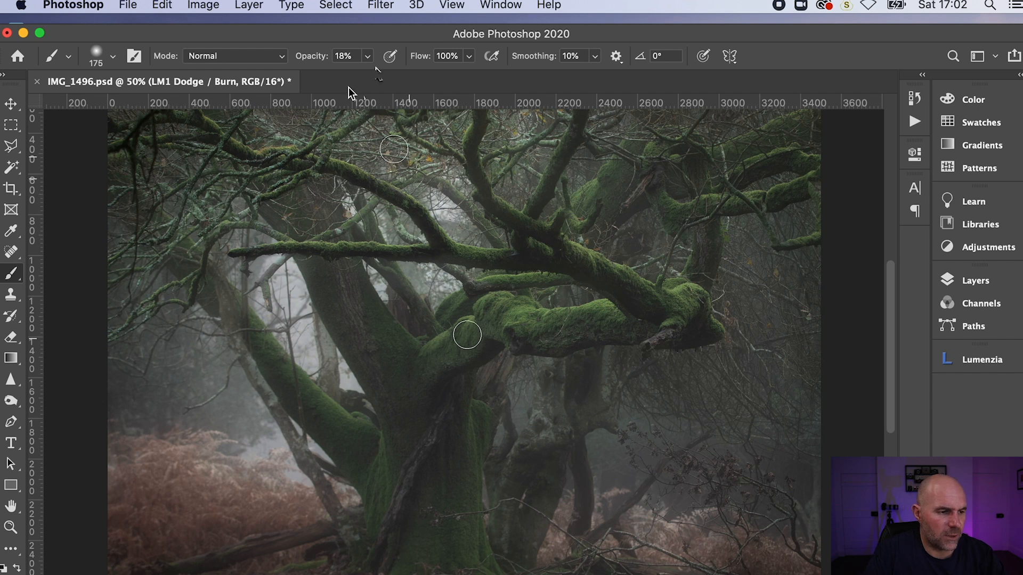
pyautogui.click(367, 55)
pyautogui.moveTo(381, 75); pyautogui.dragTo(396, 76)
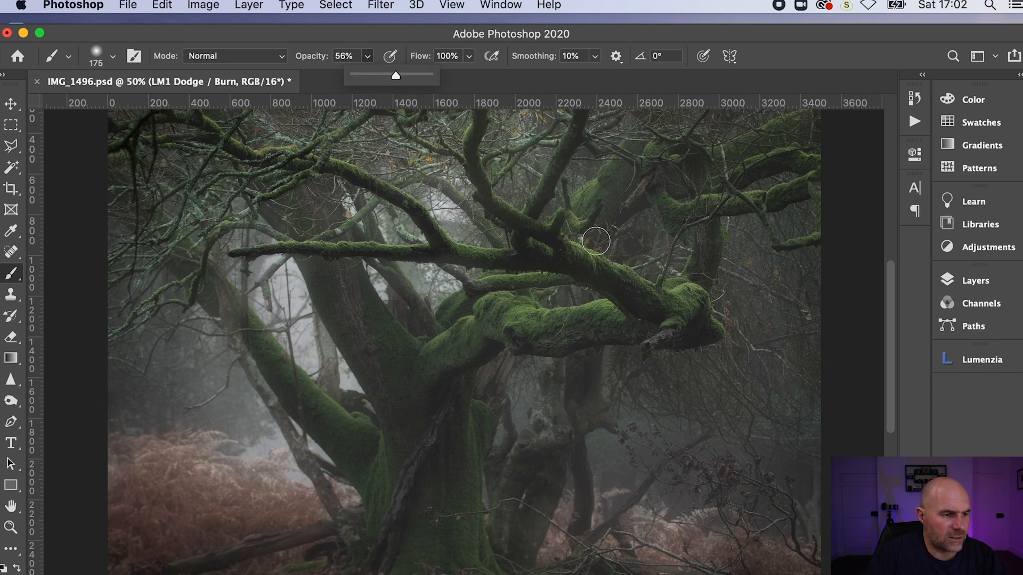
pyautogui.click(609, 312)
pyautogui.moveTo(609, 312)
pyautogui.mouseDown()
pyautogui.moveTo(518, 312)
pyautogui.moveTo(458, 330)
pyautogui.moveTo(431, 352)
pyautogui.moveTo(479, 302)
pyautogui.moveTo(520, 283)
pyautogui.mouseUp()
# - Paint the long horizontal branch and the limb joining it on the Dodge/Burn layer with a brush of 90 to 80 pixels
pyautogui.press('[')
pyautogui.press('[')
pyautogui.press('[')
pyautogui.press('[')
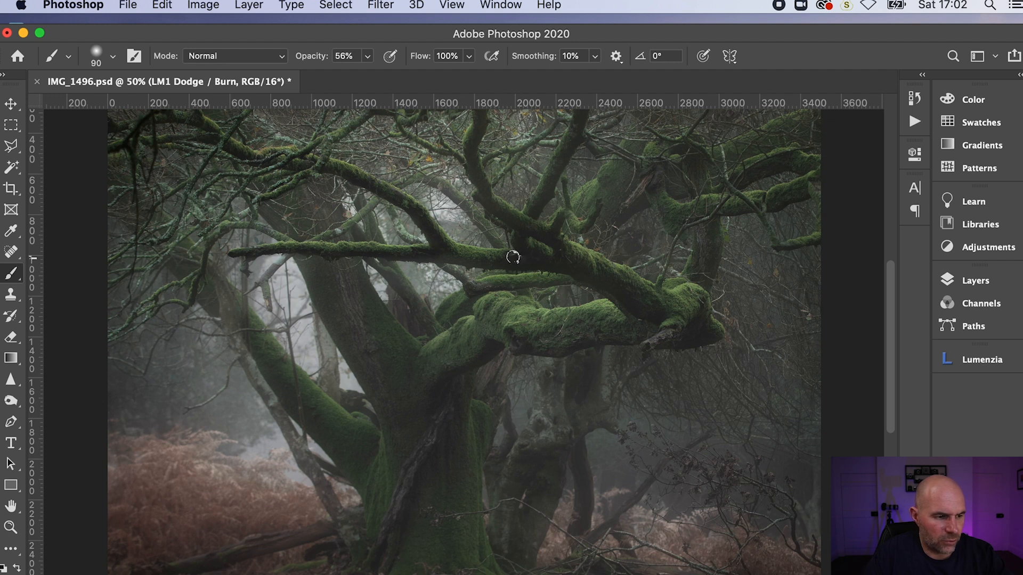
pyautogui.moveTo(455, 250); pyautogui.dragTo(374, 250)
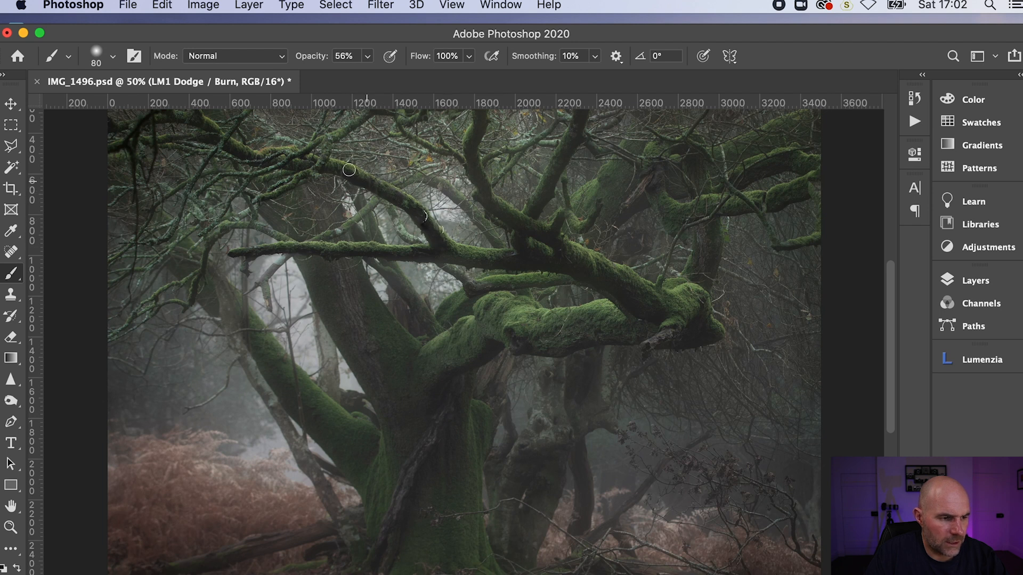
# - Paint along the thick mossy branch from its elbow toward the centre, enlarging the brush to 175 pixels
pyautogui.press(']')
pyautogui.press(']')
pyautogui.press(']')
pyautogui.press(']')
pyautogui.press(']')
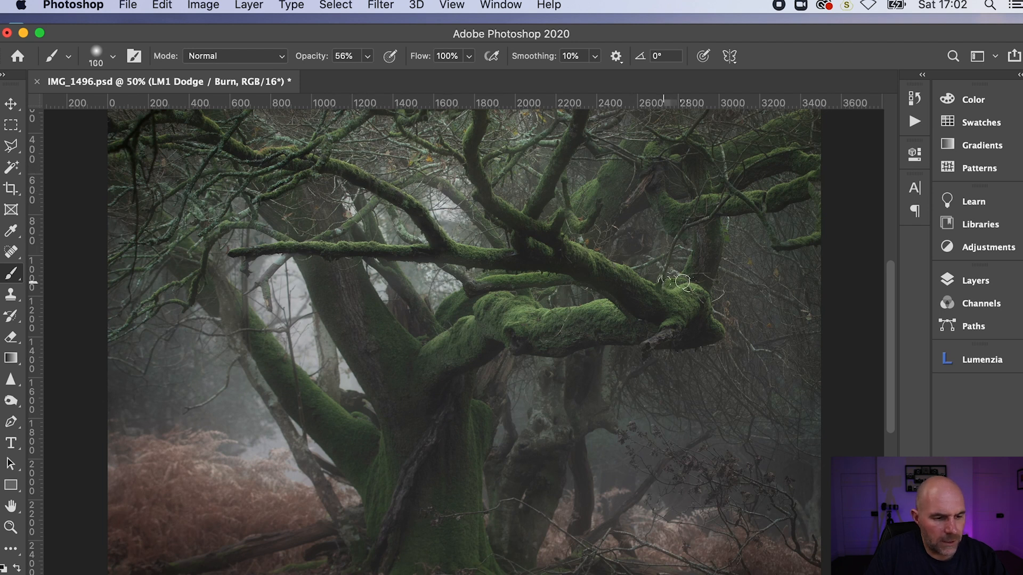
pyautogui.moveTo(689, 297)
pyautogui.mouseDown()
pyautogui.moveTo(665, 302)
pyautogui.moveTo(580, 262)
pyautogui.mouseUp()
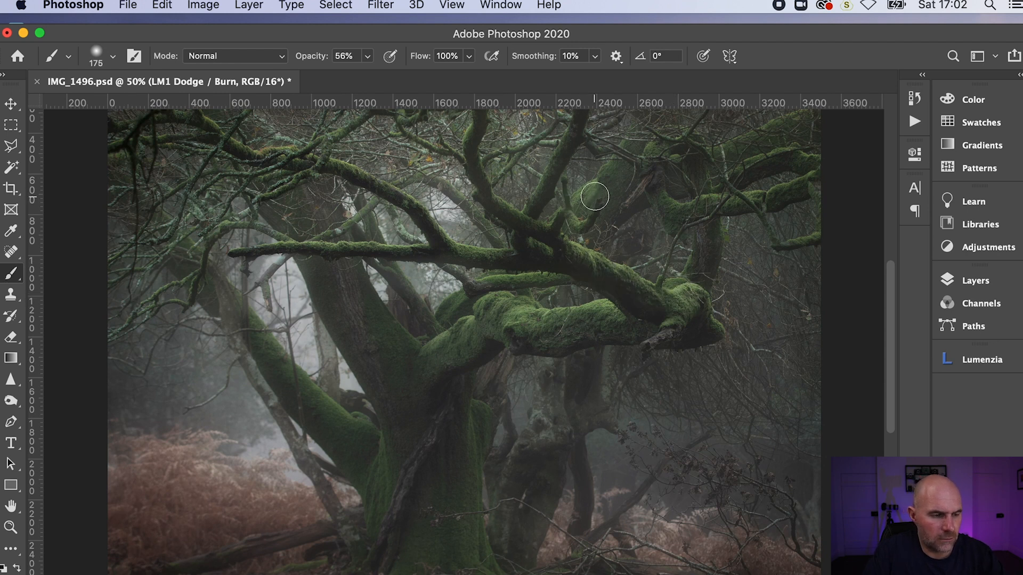
# - Touch up the mossy elbow of the thick branch with a 90-pixel brush
pyautogui.press('[')
pyautogui.press('[')
pyautogui.press('[')
pyautogui.press('[')
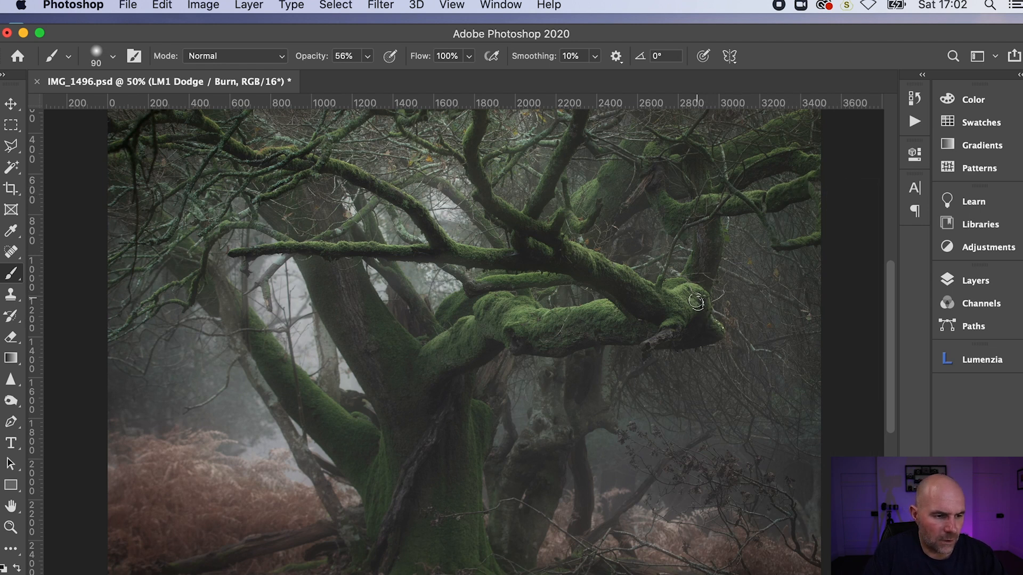
# - Paint the mossy limb leaning out to the left of the trunk with a 150-pixel brush
pyautogui.press(']')
pyautogui.press(']')
pyautogui.press(']')
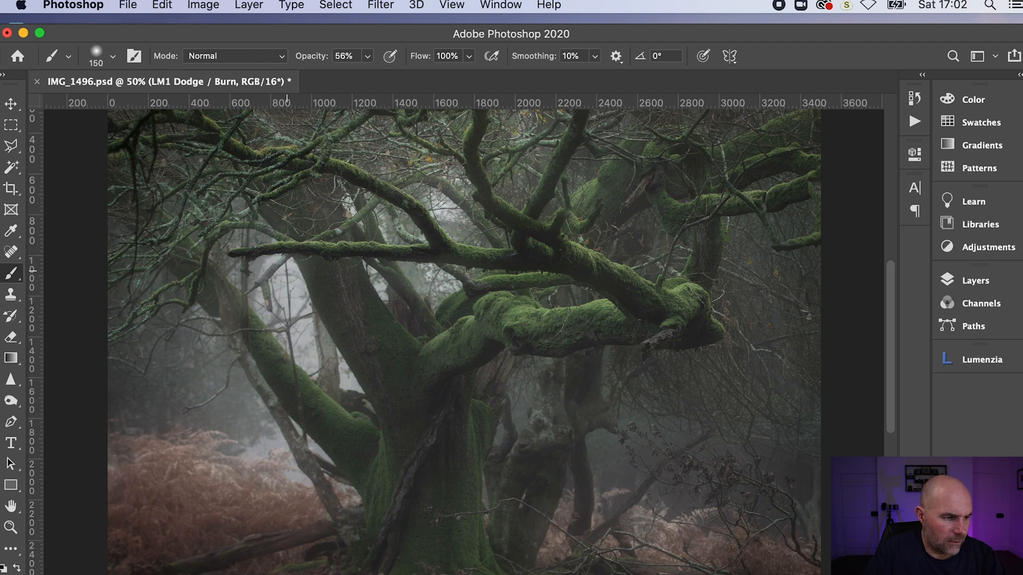
pyautogui.moveTo(290, 280)
pyautogui.mouseDown()
pyautogui.moveTo(299, 317)
pyautogui.moveTo(286, 320)
pyautogui.moveTo(341, 388)
pyautogui.mouseUp()
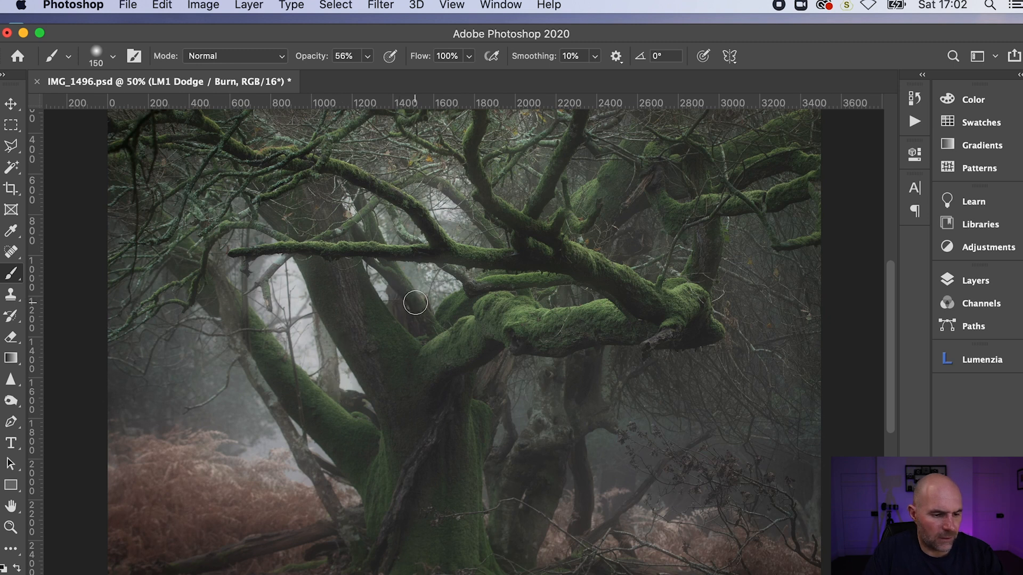
# - Brighten the misty gap behind the left limbs and the trunk area with large soft brushes of 1500 and 2200 pixels
pyautogui.press(']')
pyautogui.press(']')
pyautogui.press(']')
pyautogui.press(']')
pyautogui.press(']')
pyautogui.press(']')
pyautogui.press(']')
pyautogui.press(']')
pyautogui.press(']')
pyautogui.press(']')
pyautogui.press(']')
pyautogui.press(']')
pyautogui.press(']')
pyautogui.press(']')
pyautogui.press(']')
pyautogui.press(']')
pyautogui.press(']')
pyautogui.press(']')
pyautogui.press(']')
pyautogui.press(']')
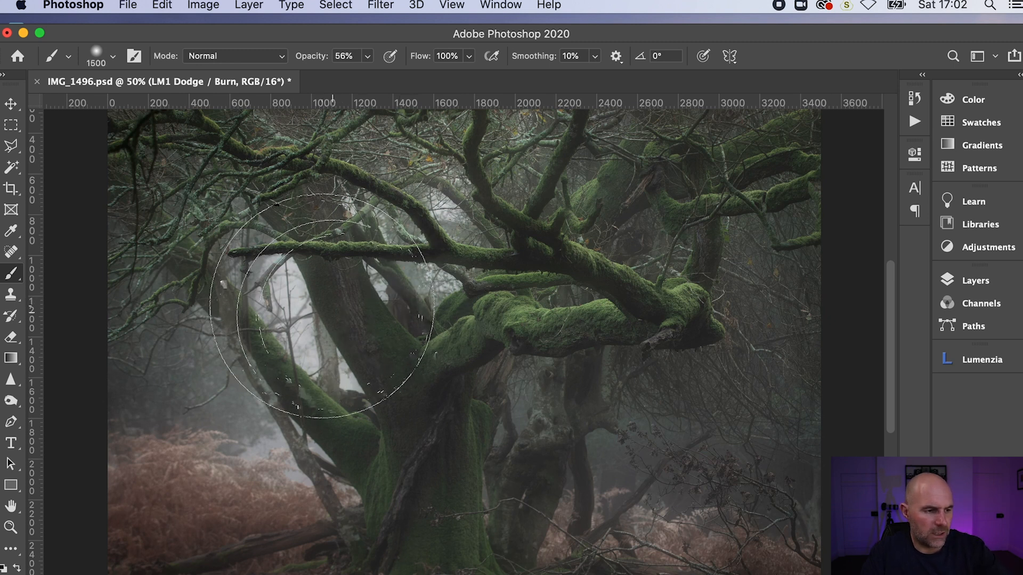
pyautogui.press(']')
pyautogui.press(']')
pyautogui.press(']')
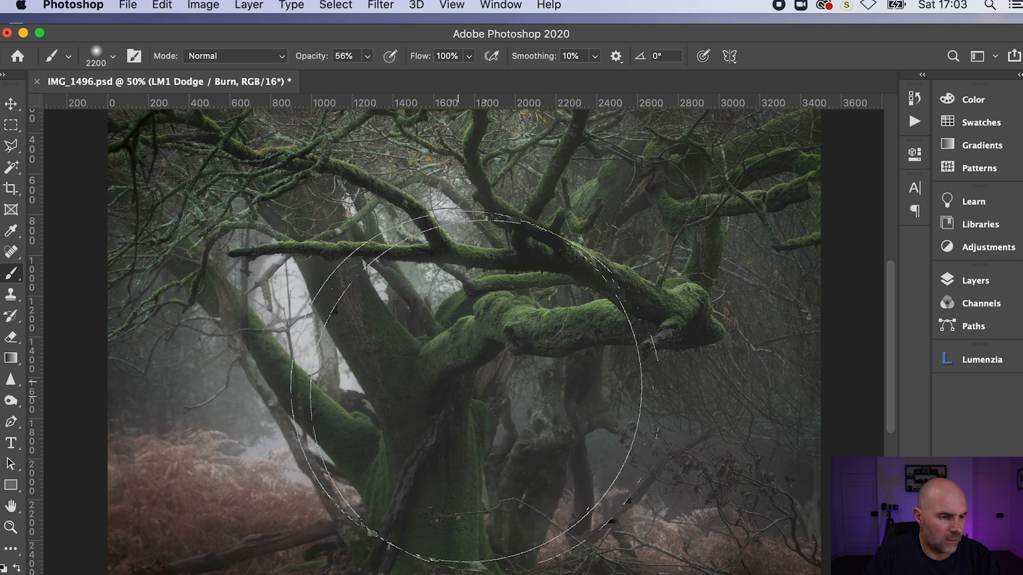
# - Brighten the mist and ferns right of the trunk, reducing the brush through 1800, 1200 and 500 to 250 pixels
pyautogui.press('[')
pyautogui.press('[')
pyautogui.press('[')
pyautogui.press('[')
pyautogui.press('[')
pyautogui.press('[')
pyautogui.press('[')
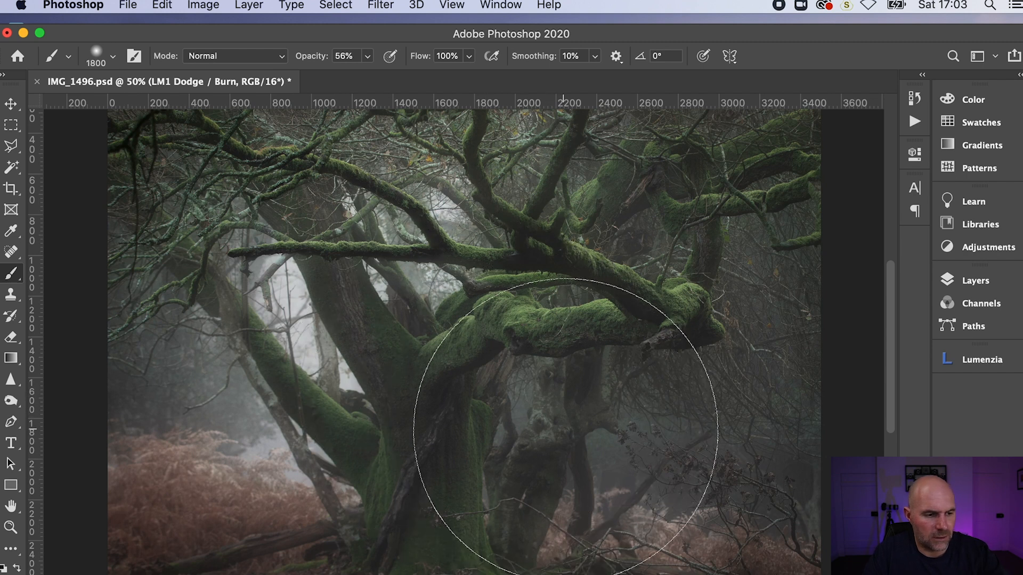
pyautogui.press('[')
pyautogui.press('[')
pyautogui.press('[')
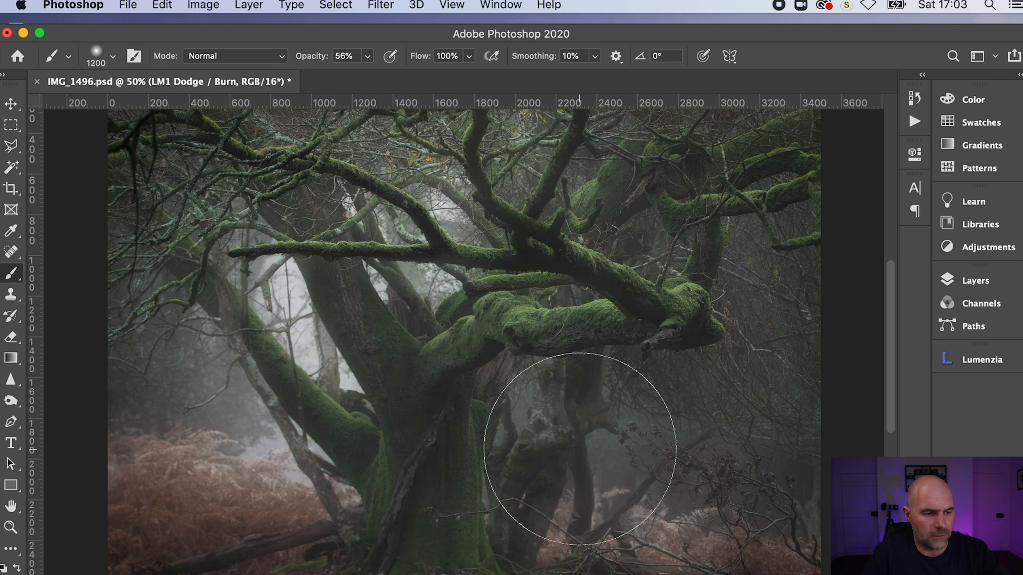
pyautogui.press('[')
pyautogui.press('[')
pyautogui.press('[')
pyautogui.press('[')
pyautogui.press('[')
pyautogui.press('[')
pyautogui.press('[')
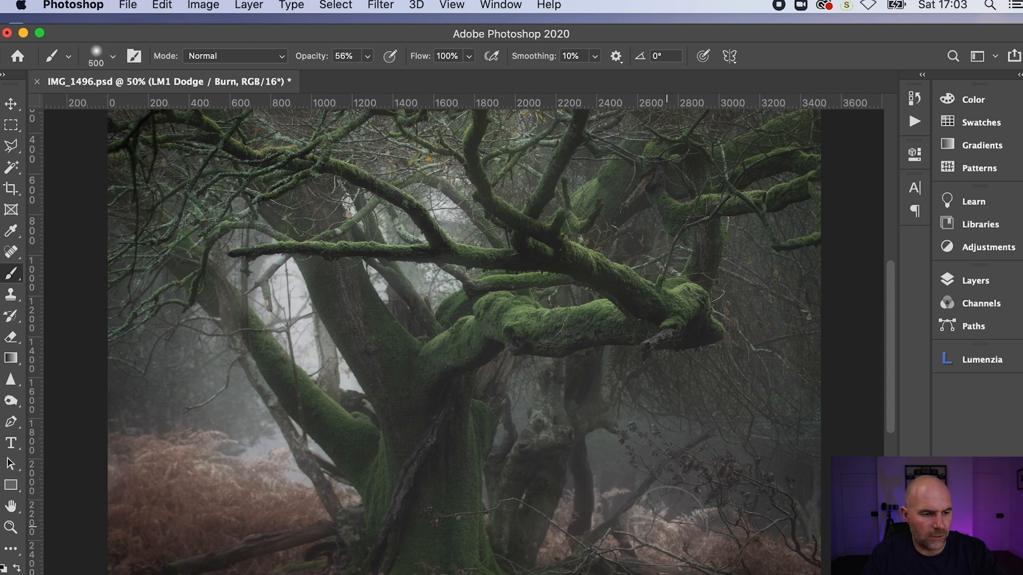
pyautogui.press('[')
pyautogui.press('[')
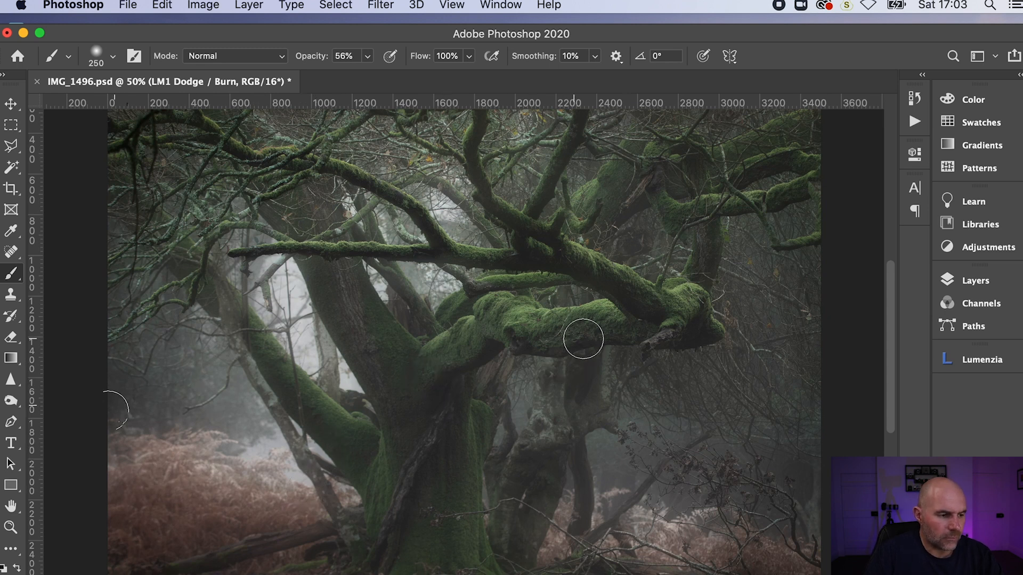
# - Compare Lumenzia's D3 and D4 masks and add a D3 Dodge/Burn layer using 50% gray pixels and Default (Soft Light) mode
pyautogui.click(946, 365)
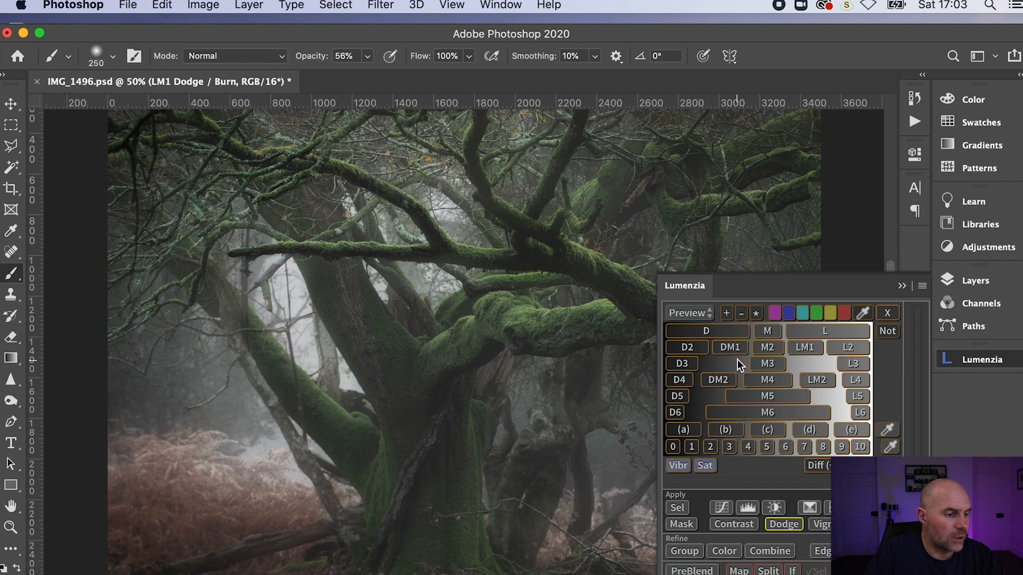
pyautogui.click(682, 363)
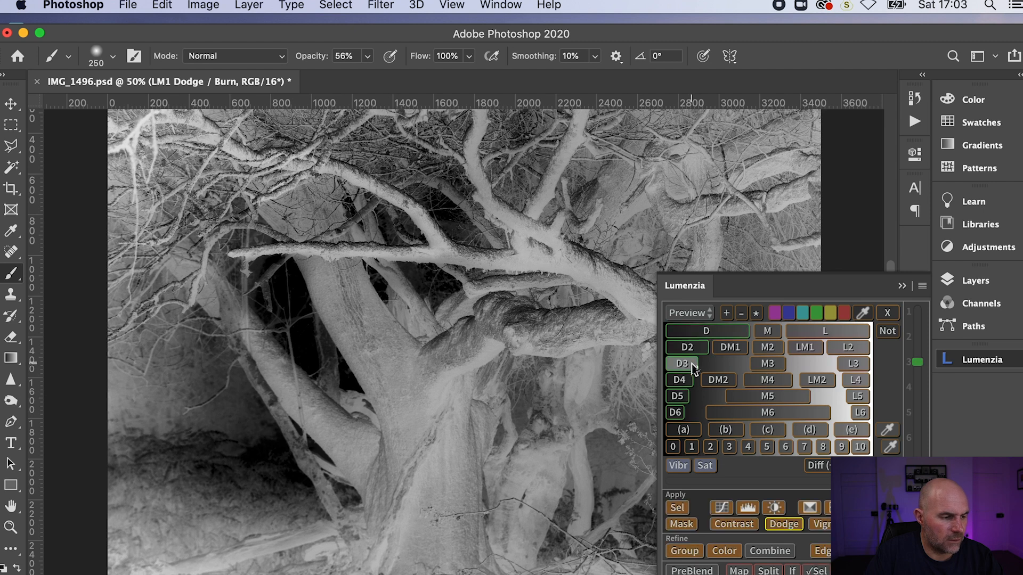
pyautogui.click(679, 379)
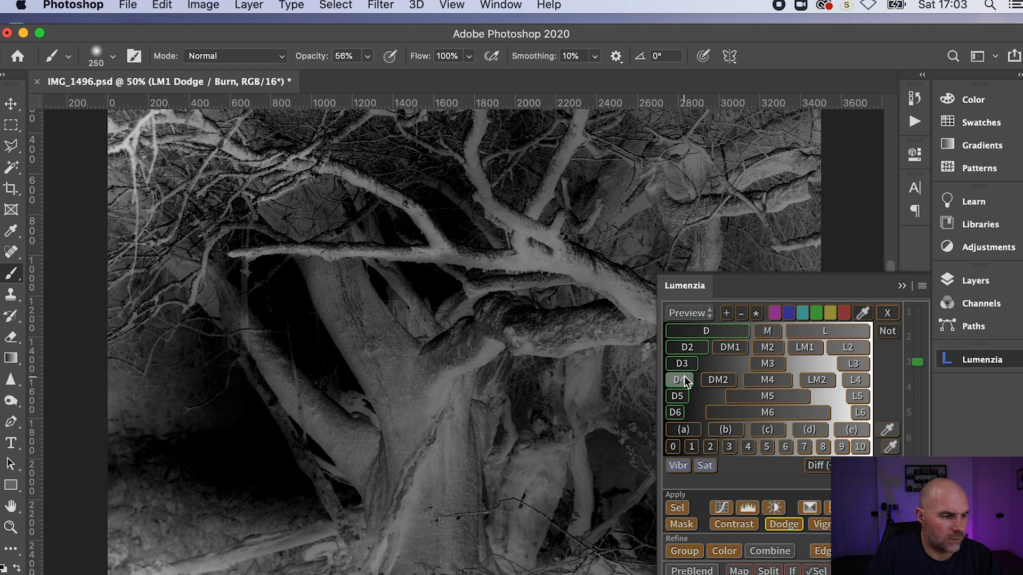
pyautogui.click(680, 366)
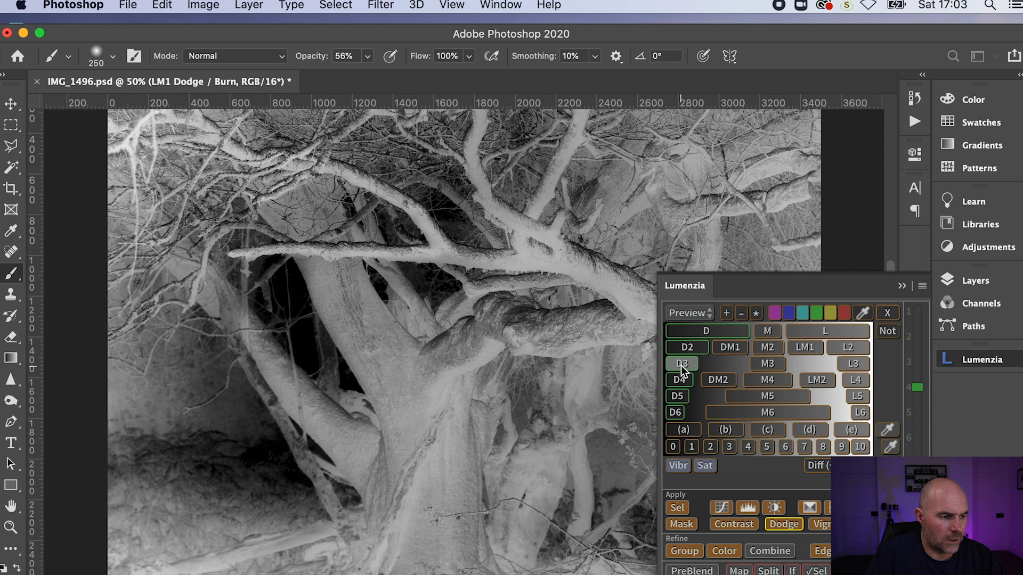
pyautogui.click(785, 526)
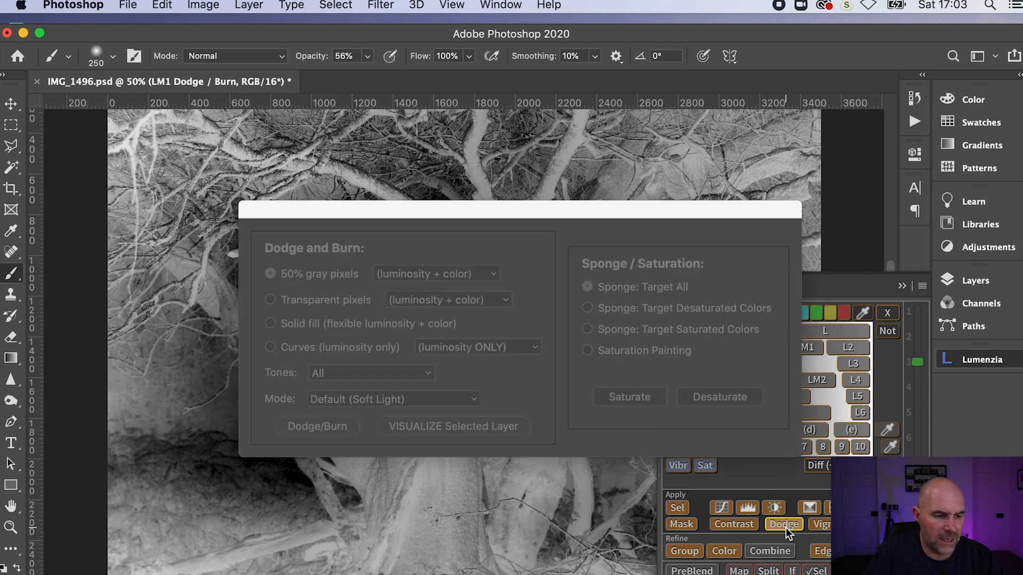
pyautogui.click(351, 429)
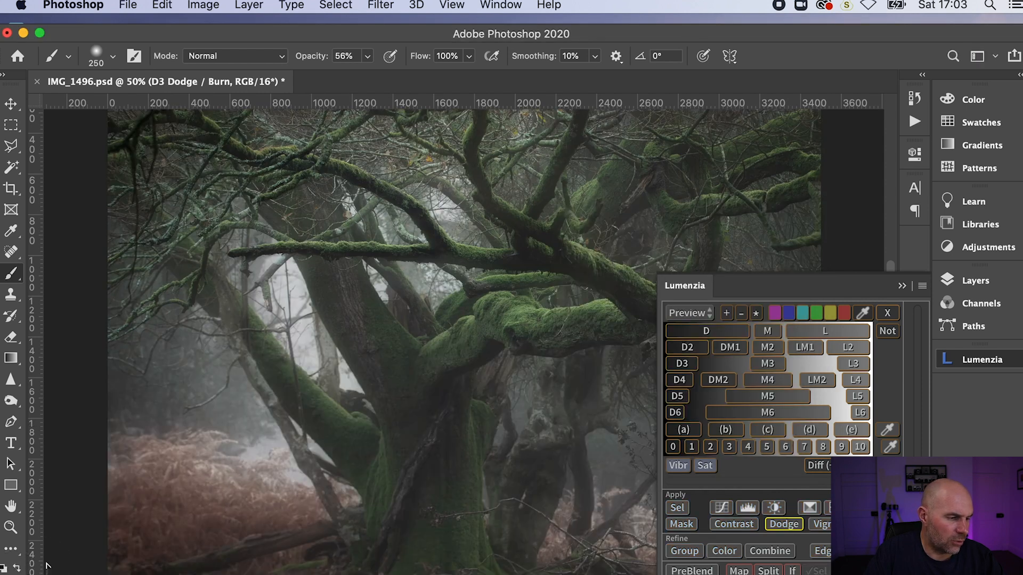
# - Burn the outer edges of the photo on the D3 Dodge/Burn layer with a 1200-pixel brush at 25% opacity
pyautogui.press(']')
pyautogui.press(']')
pyautogui.press(']')
pyautogui.press(']')
pyautogui.press(']')
pyautogui.press(']')
pyautogui.press(']')
pyautogui.press(']')
pyautogui.press(']')
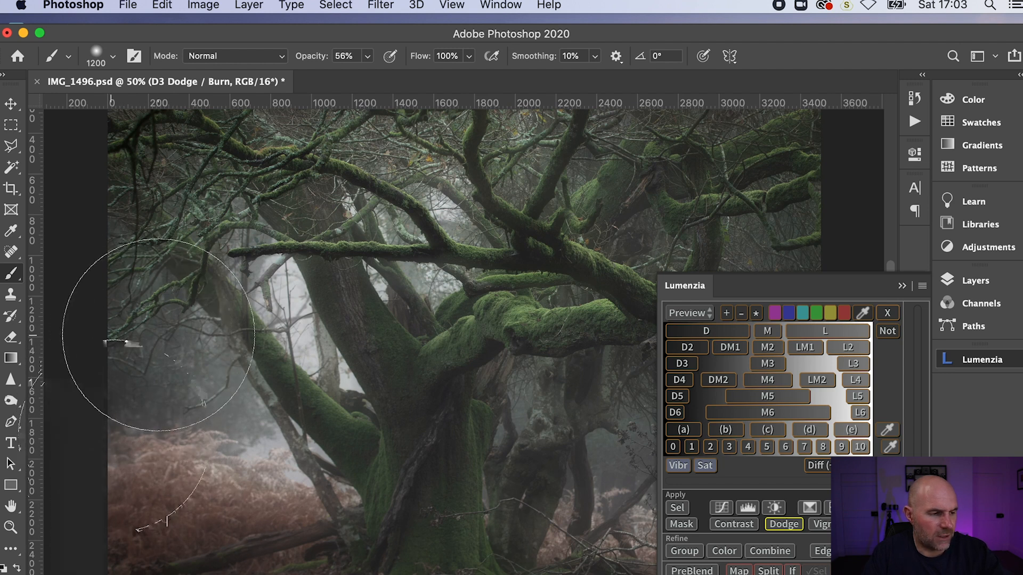
pyautogui.press('super+minus')
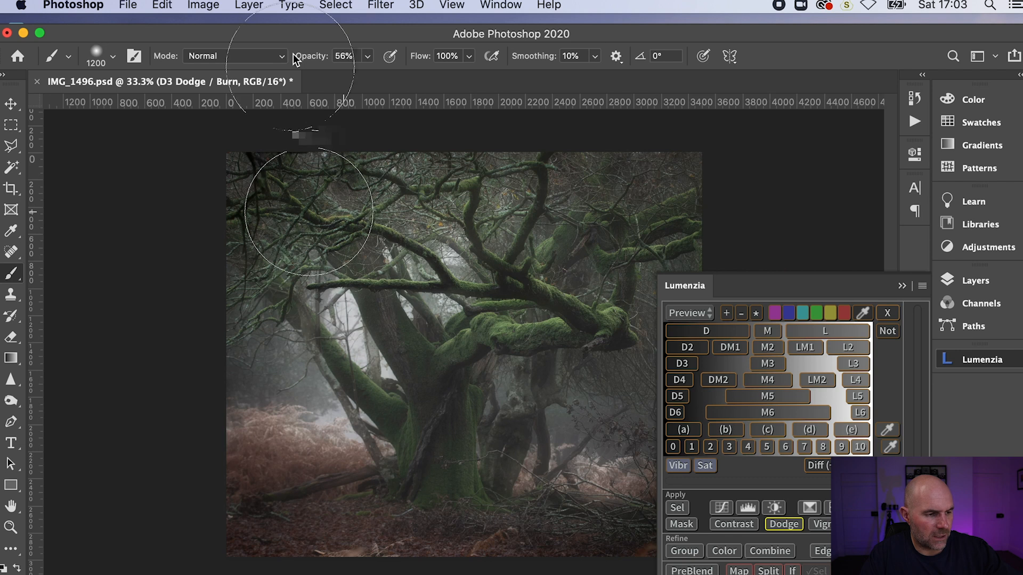
pyautogui.click(367, 56)
pyautogui.moveTo(369, 76); pyautogui.dragTo(344, 76)
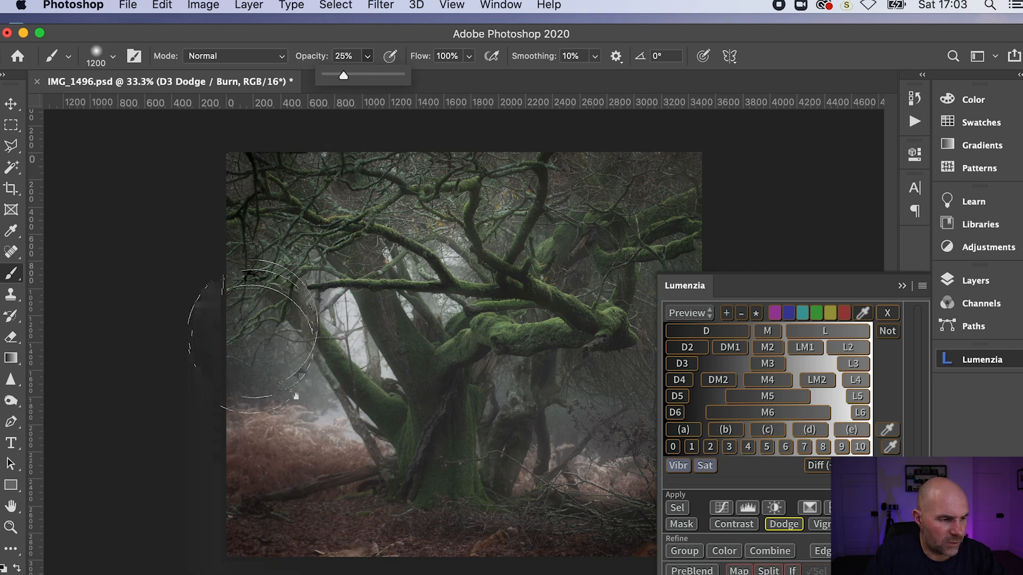
pyautogui.click(253, 313)
pyautogui.moveTo(252, 313)
pyautogui.mouseDown()
pyautogui.moveTo(218, 414)
pyautogui.moveTo(215, 493)
pyautogui.moveTo(237, 353)
pyautogui.moveTo(244, 542)
pyautogui.moveTo(227, 369)
pyautogui.moveTo(277, 522)
pyautogui.moveTo(365, 569)
pyautogui.moveTo(659, 569)
pyautogui.mouseUp()
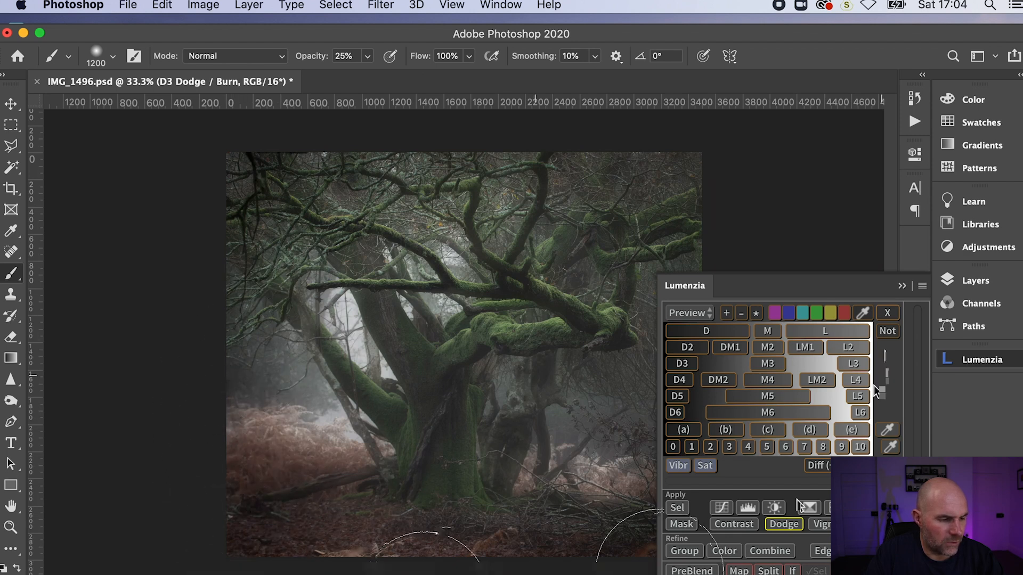
pyautogui.click(902, 286)
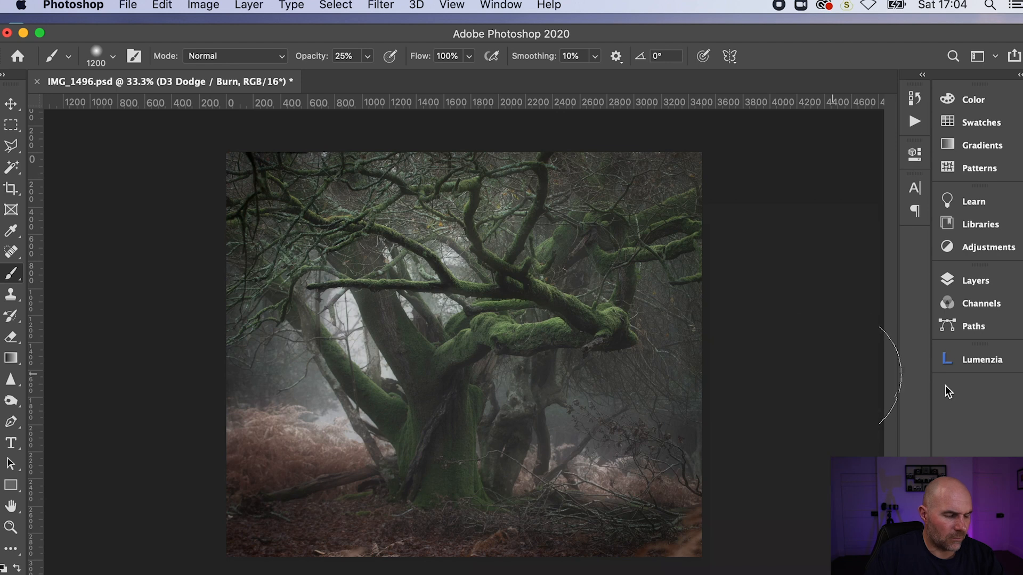
pyautogui.click(249, 6)
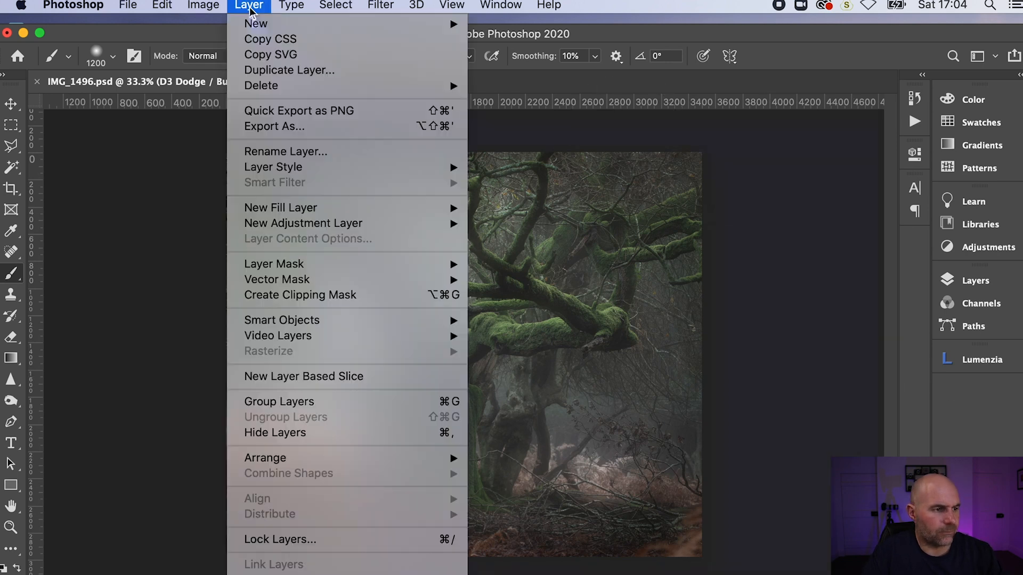
pyautogui.scroll(-3, 293, 394)
pyautogui.moveTo(295, 399)
pyautogui.click(298, 570)
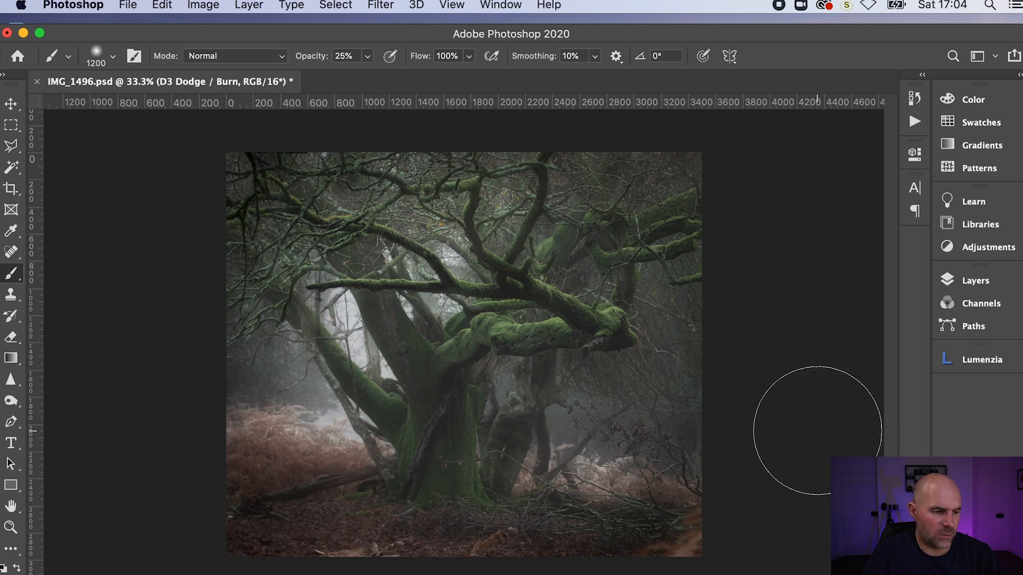
pyautogui.press('ctrl+super+f')
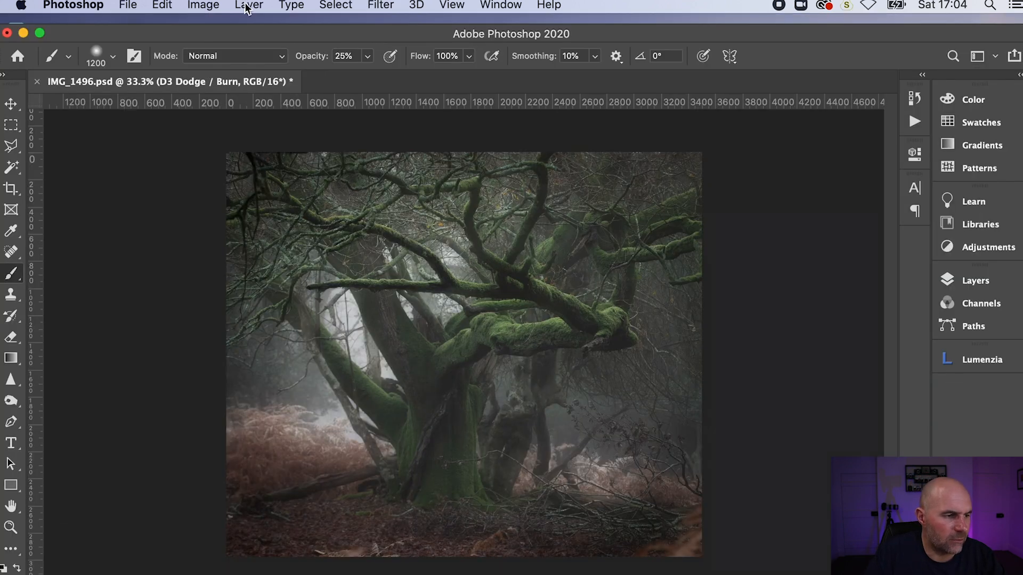
# - Flatten the image, switch to the Move tool and check the layer stack
pyautogui.click(248, 5)
pyautogui.scroll(-4, 275, 238)
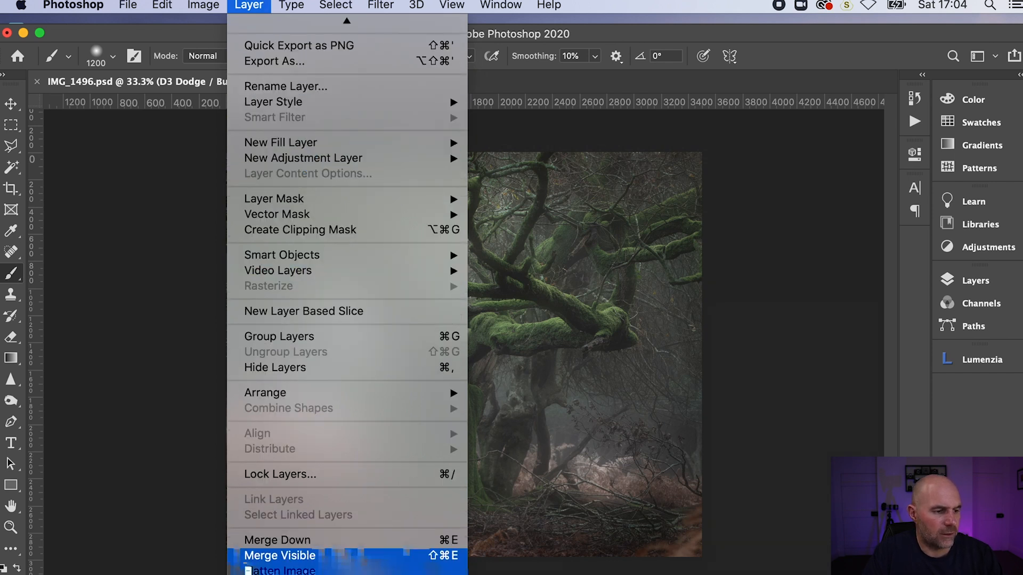
pyautogui.click(265, 569)
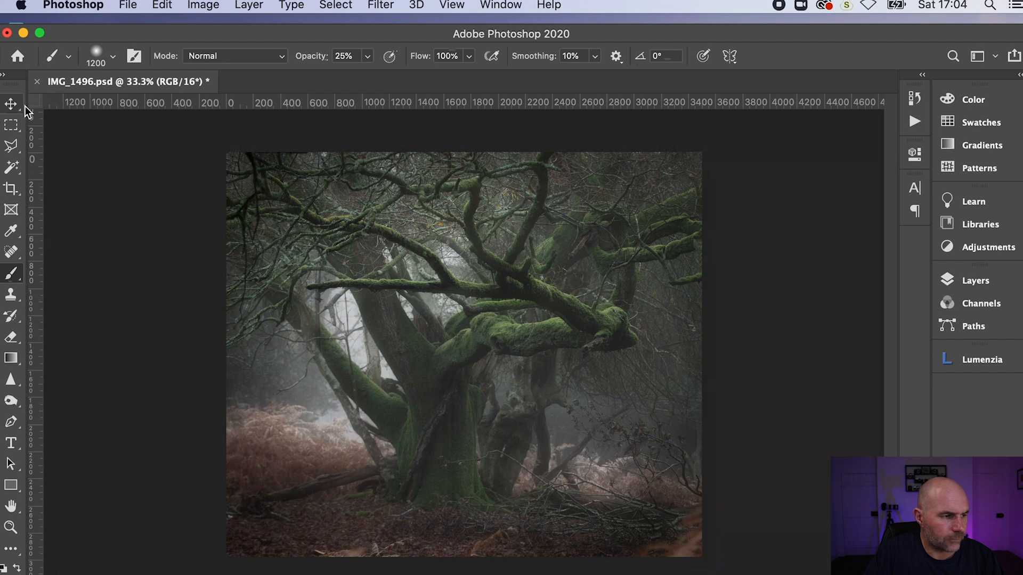
pyautogui.press('v')
pyautogui.click(949, 275)
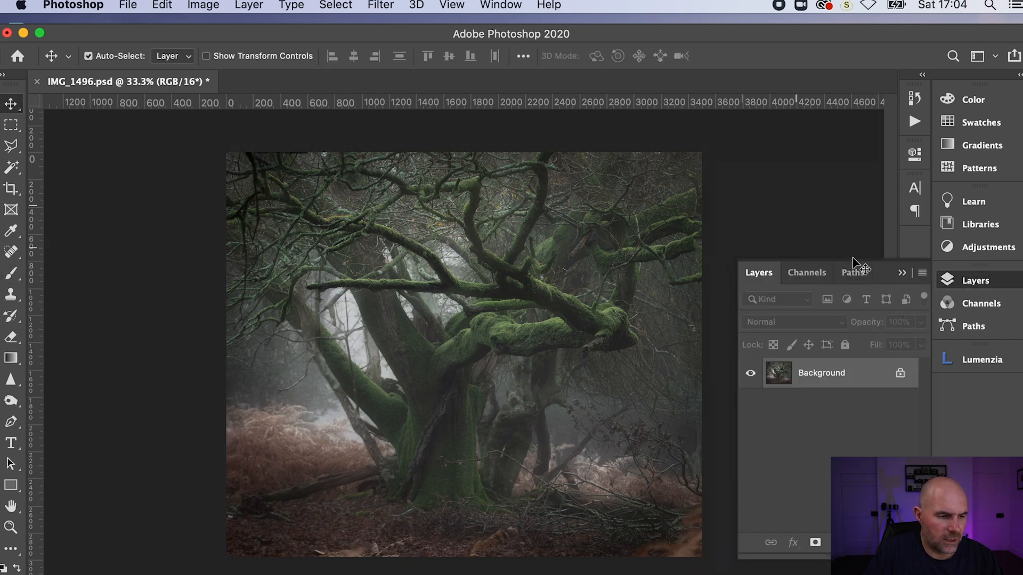
pyautogui.click(905, 274)
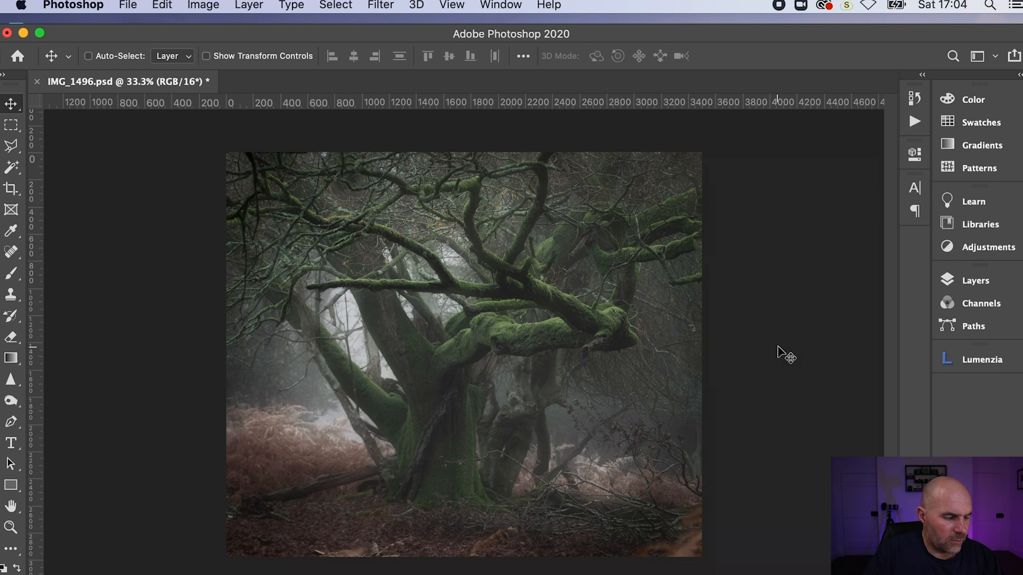
# - In the Camera Raw filter, set Contrast to +42, Highlights +23, Shadows -14, Whites +9 and Blacks -16
pyautogui.press('super+shift+a')
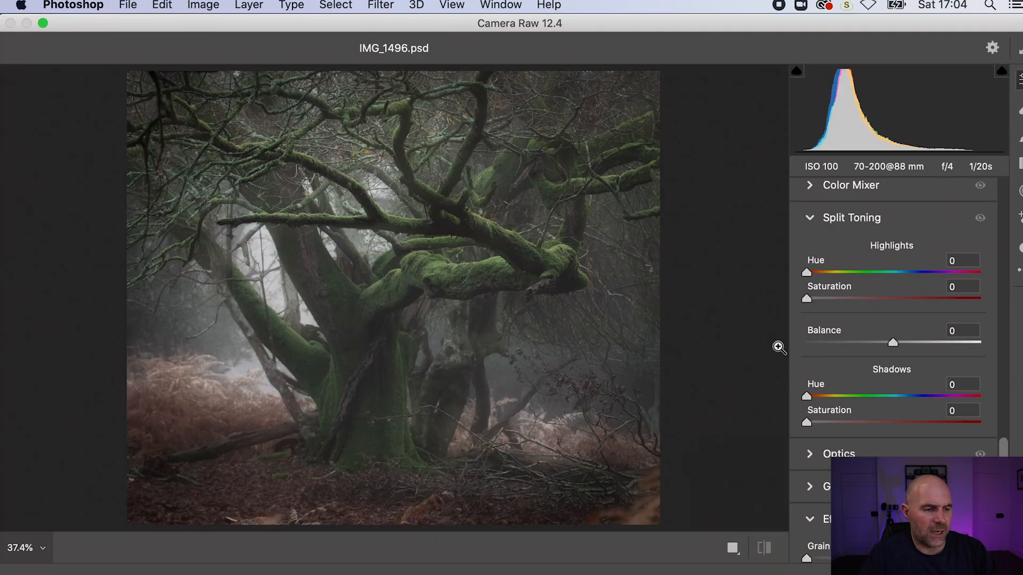
pyautogui.moveTo(1003, 470); pyautogui.dragTo(1014, 203)
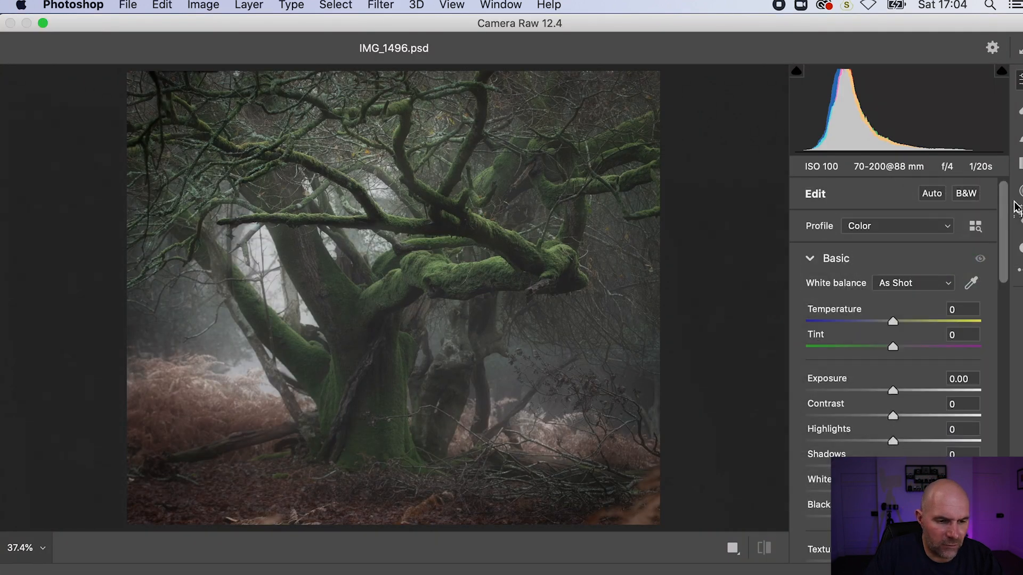
pyautogui.moveTo(893, 417); pyautogui.dragTo(877, 517)
pyautogui.scroll(-5, 908, 431)
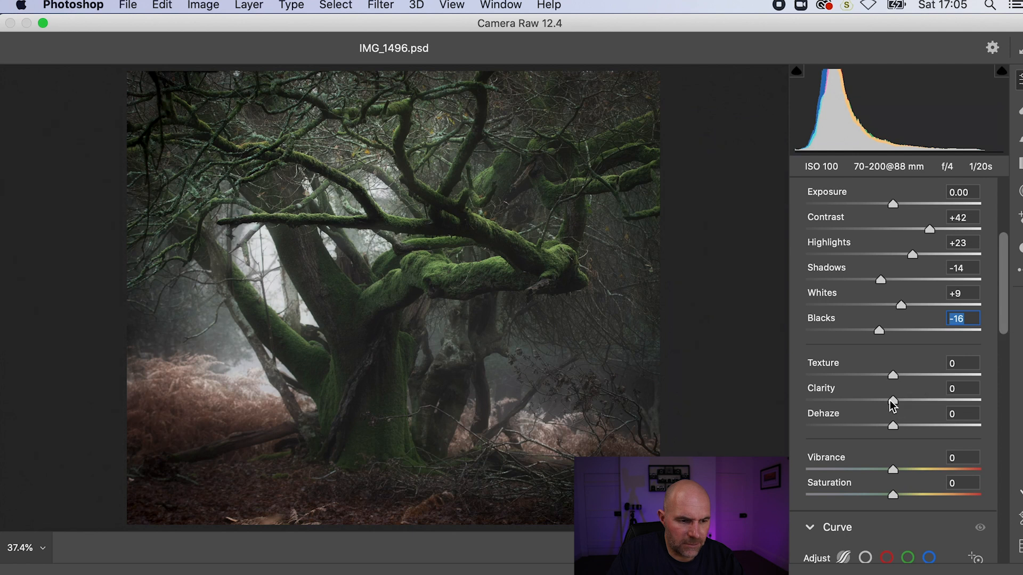
# - Set Clarity to +30 and apply the Camera Raw adjustments to the photo
pyautogui.moveTo(897, 401); pyautogui.dragTo(918, 400)
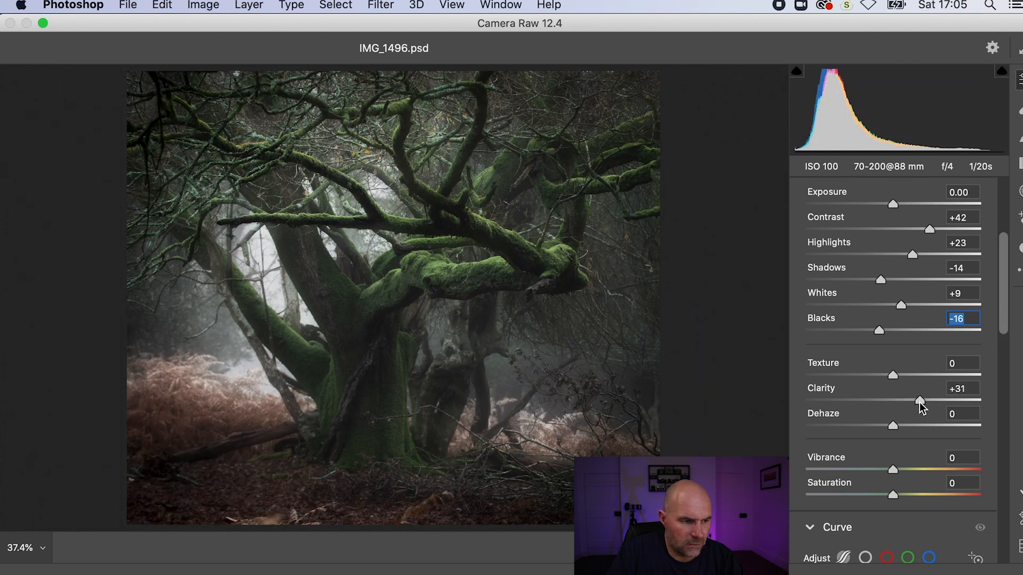
pyautogui.click(919, 401)
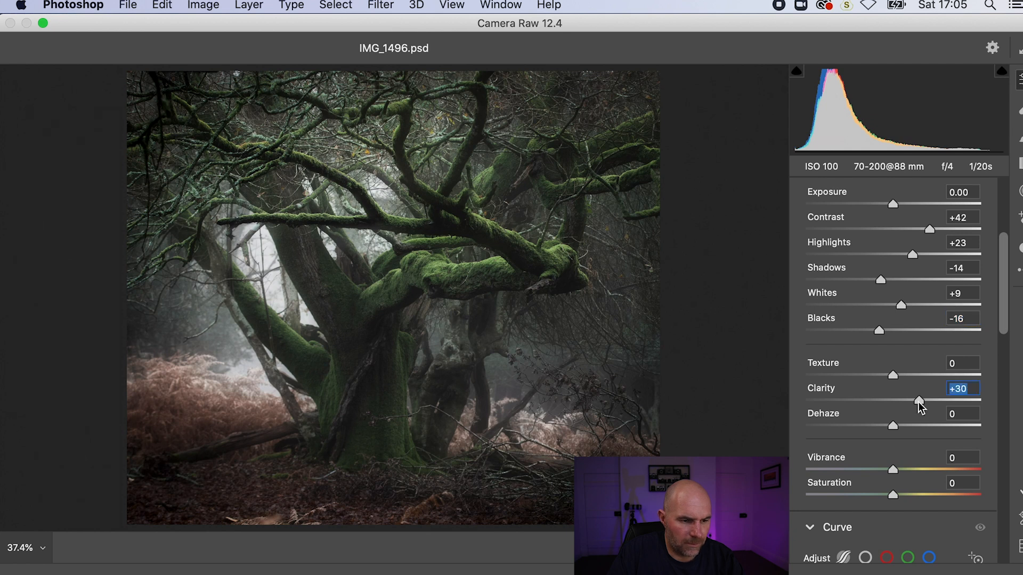
pyautogui.press('Return')
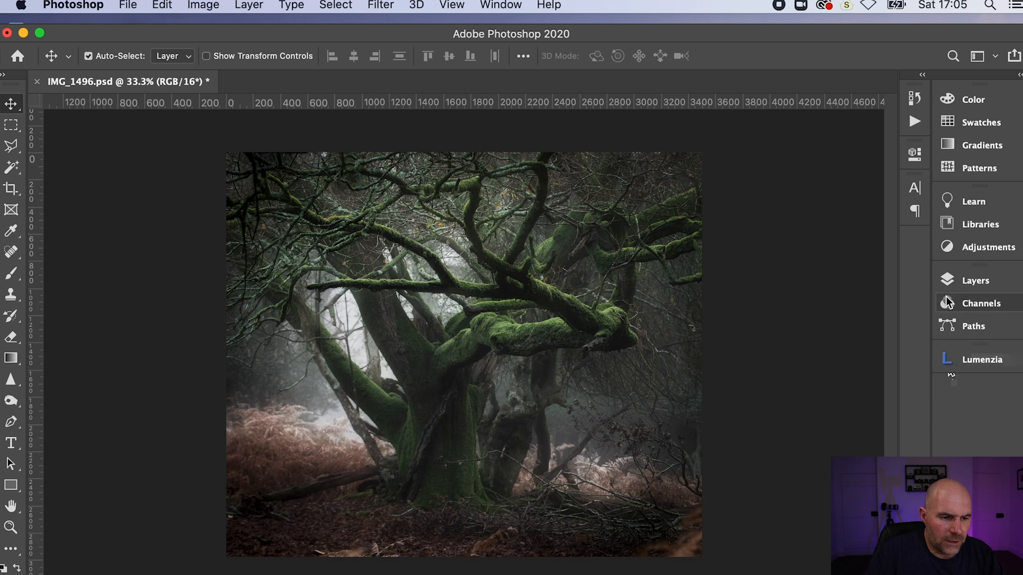
# - Duplicate the Background layer as Background copy
pyautogui.click(964, 280)
pyautogui.rightClick(837, 374)
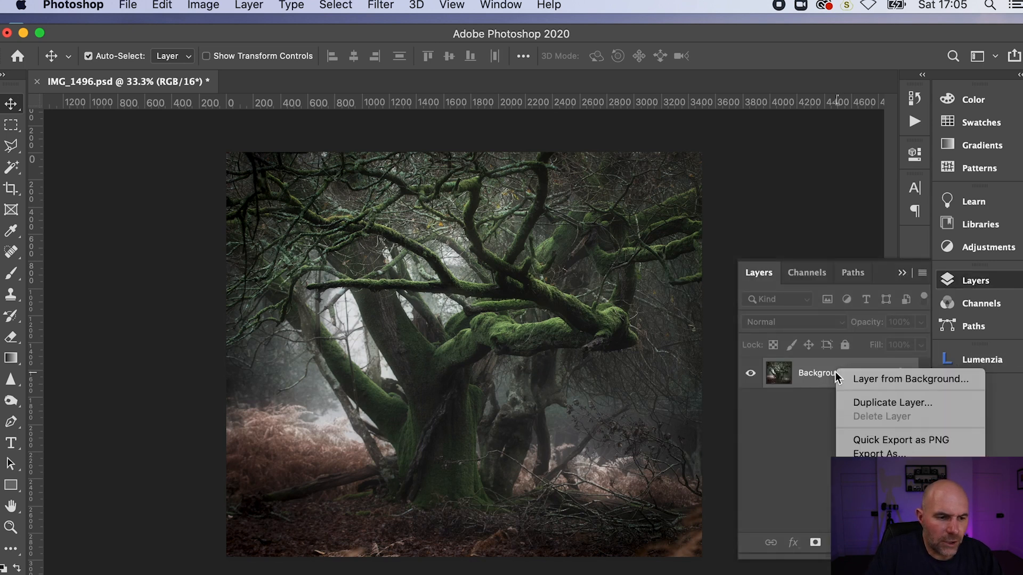
pyautogui.click(853, 403)
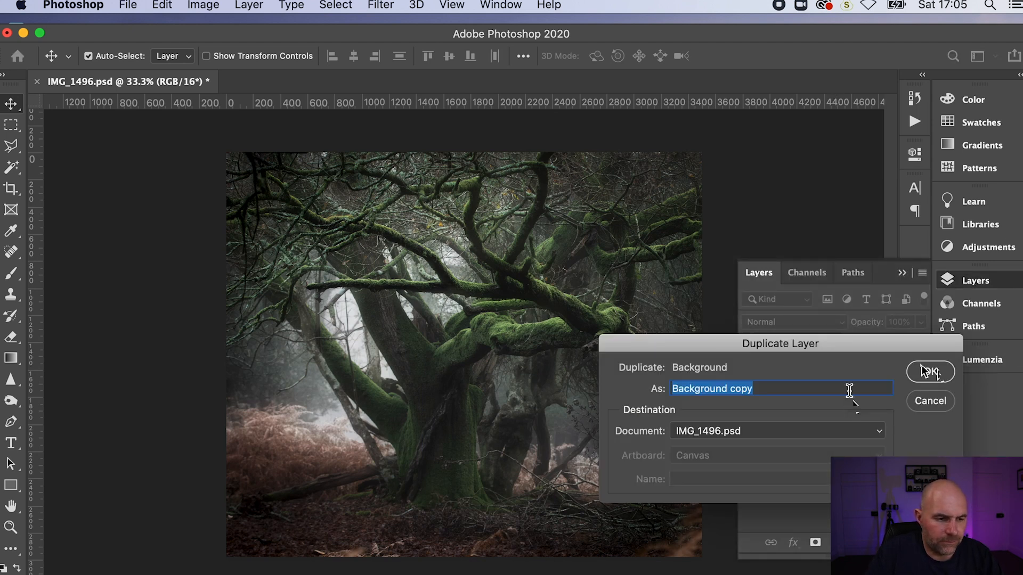
pyautogui.click(929, 372)
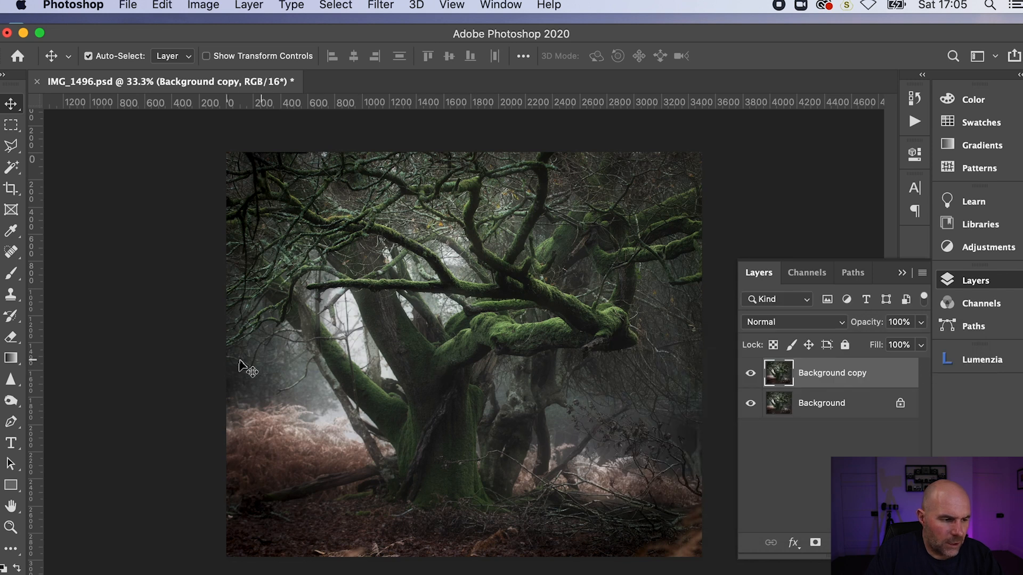
# - Apply the Camera Raw filter to the Background copy layer with Dehaze set to -26
pyautogui.press('super+f')
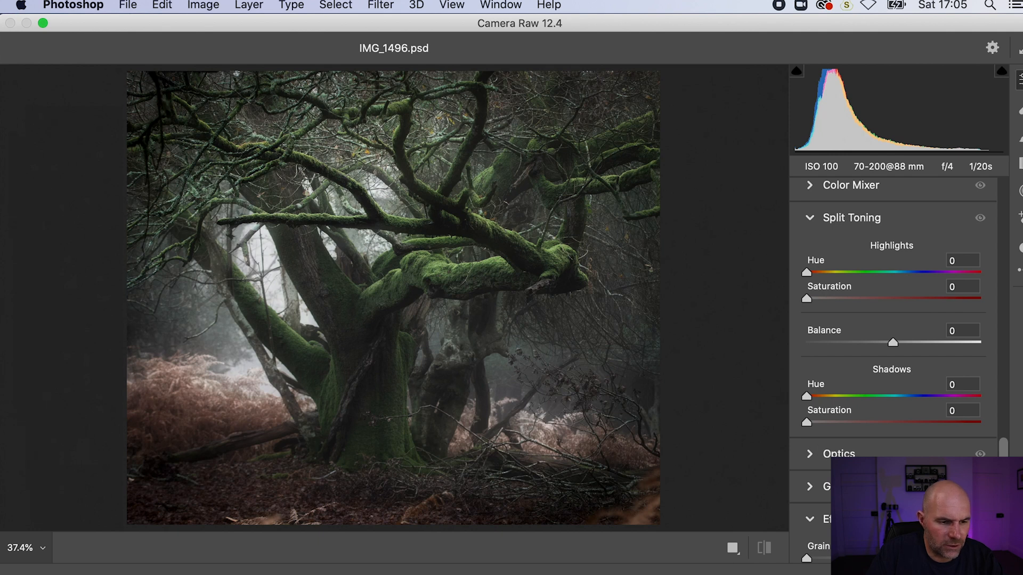
pyautogui.moveTo(1004, 482); pyautogui.dragTo(978, 309)
pyautogui.moveTo(892, 305); pyautogui.dragTo(867, 305)
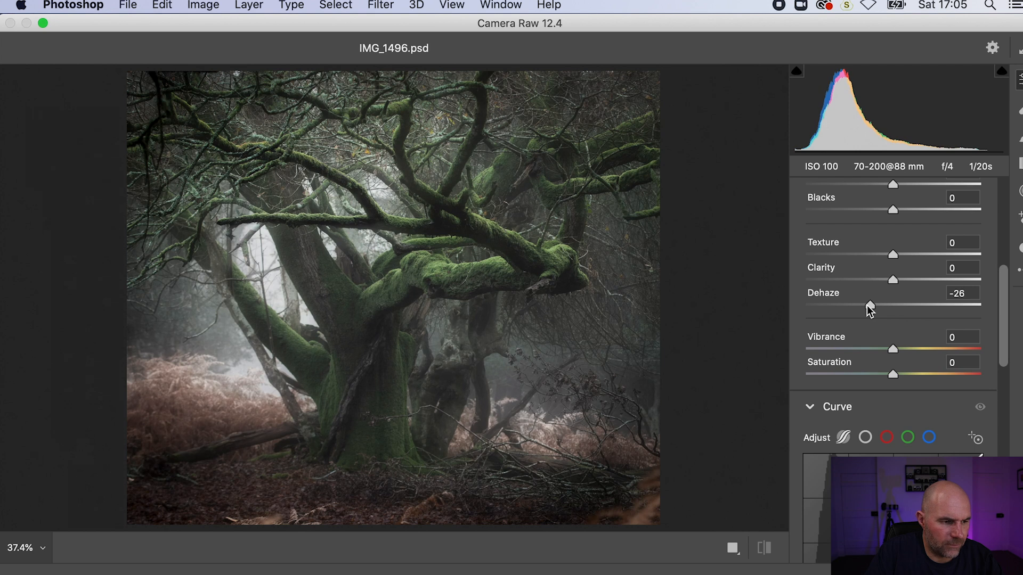
pyautogui.moveTo(870, 308); pyautogui.dragTo(868, 309)
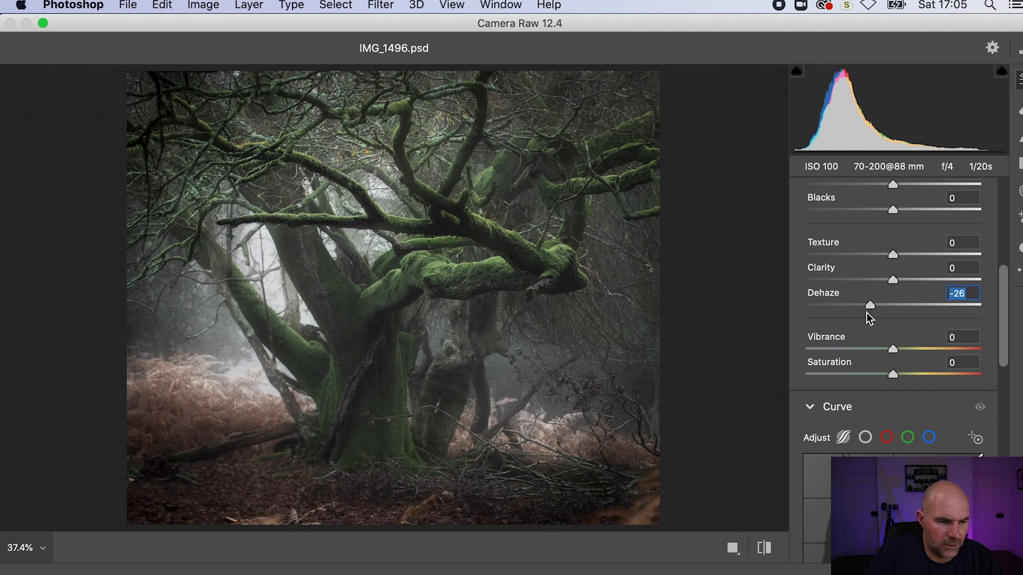
pyautogui.press('Return')
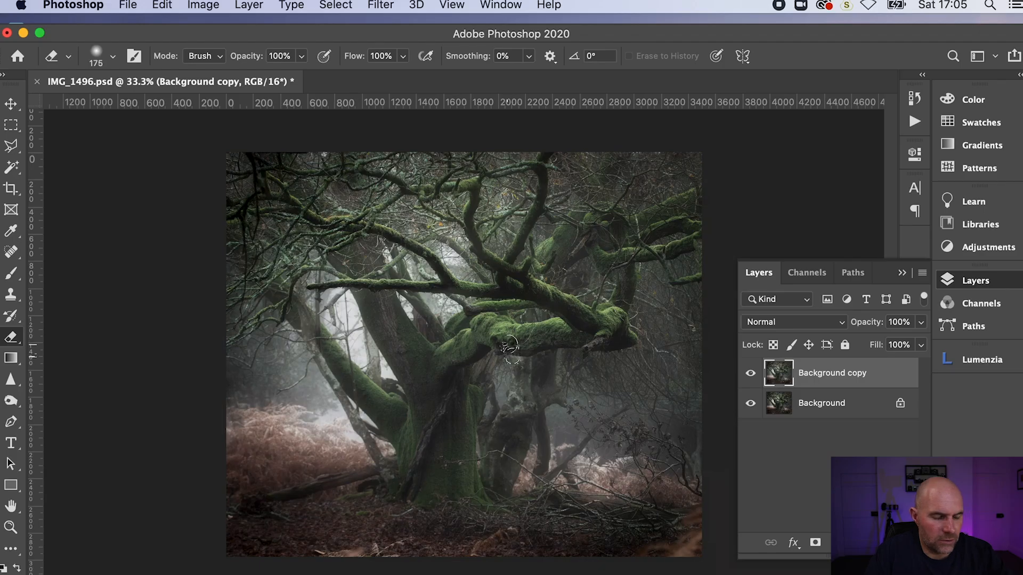
# - Erase the haze layer over the main trunk and the thick mossy limb with a 250-pixel eraser at 100% opacity
pyautogui.press(']')
pyautogui.press(']')
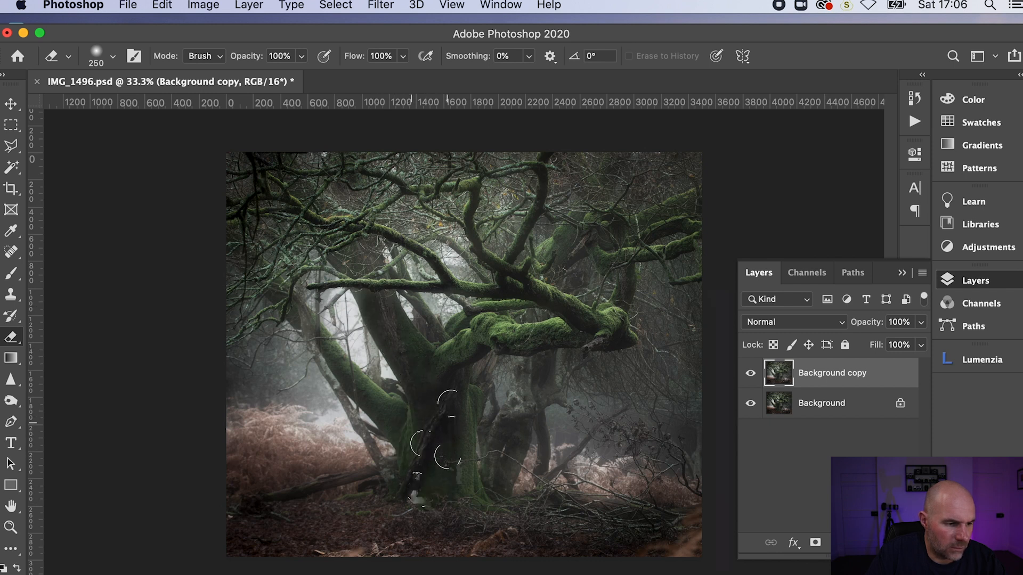
pyautogui.moveTo(467, 378); pyautogui.dragTo(467, 328)
pyautogui.moveTo(631, 351); pyautogui.dragTo(617, 325)
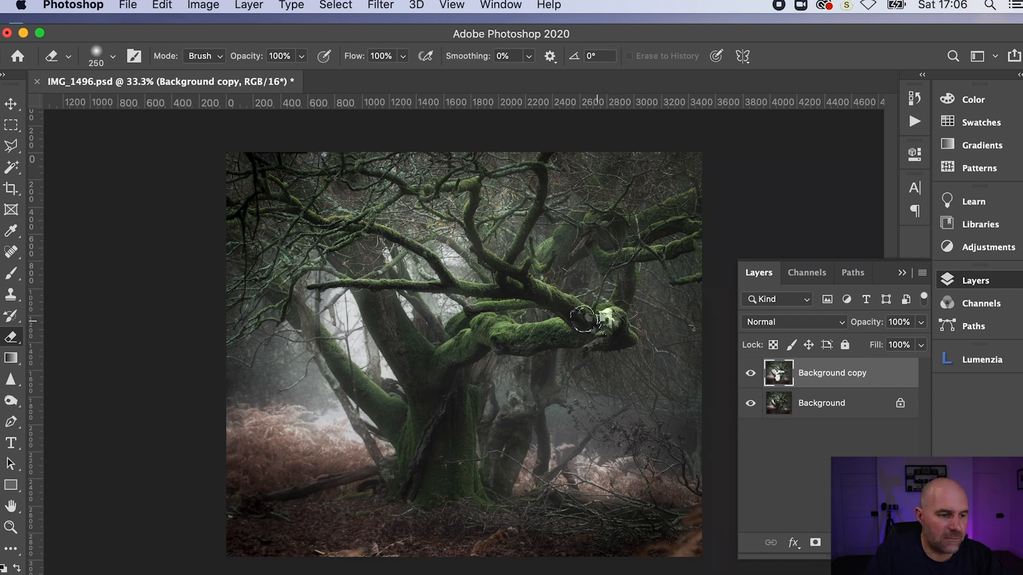
# - Erase the haze along the thinner upper branches, reducing the eraser through 175 and 125 to 80 pixels, and undo the last stroke
pyautogui.press('[')
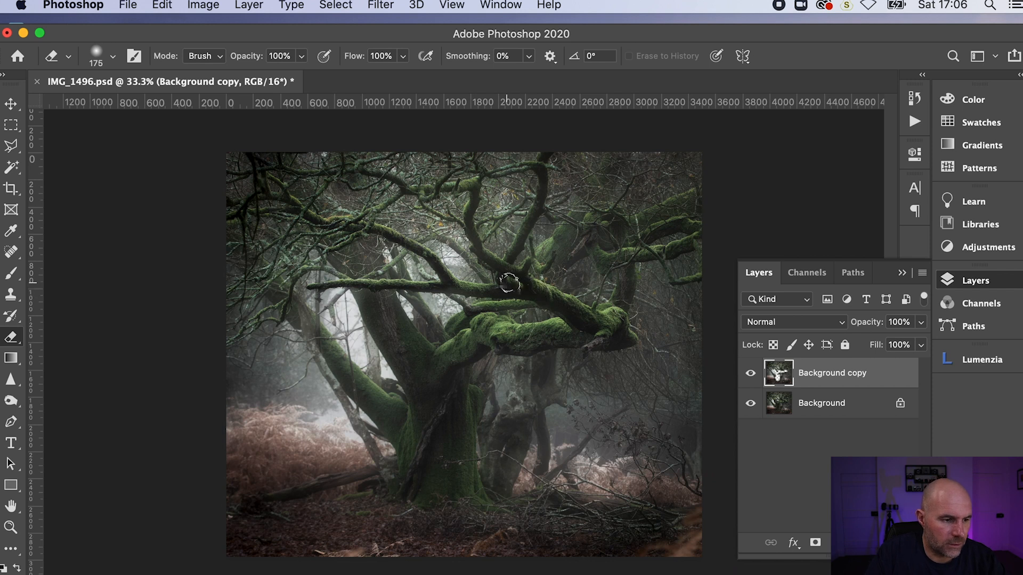
pyautogui.press('[')
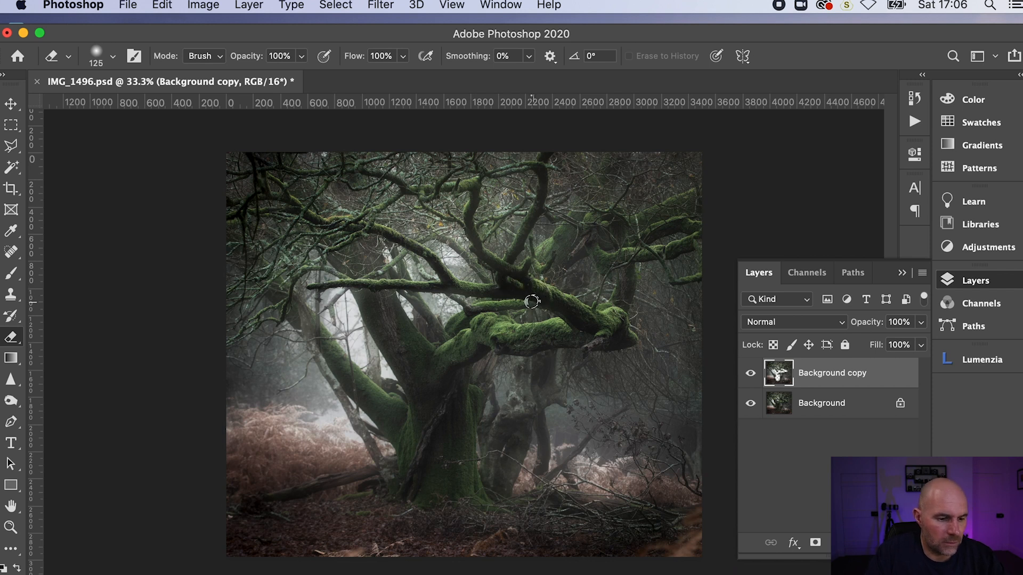
pyautogui.press('[')
pyautogui.press('[')
pyautogui.press('[')
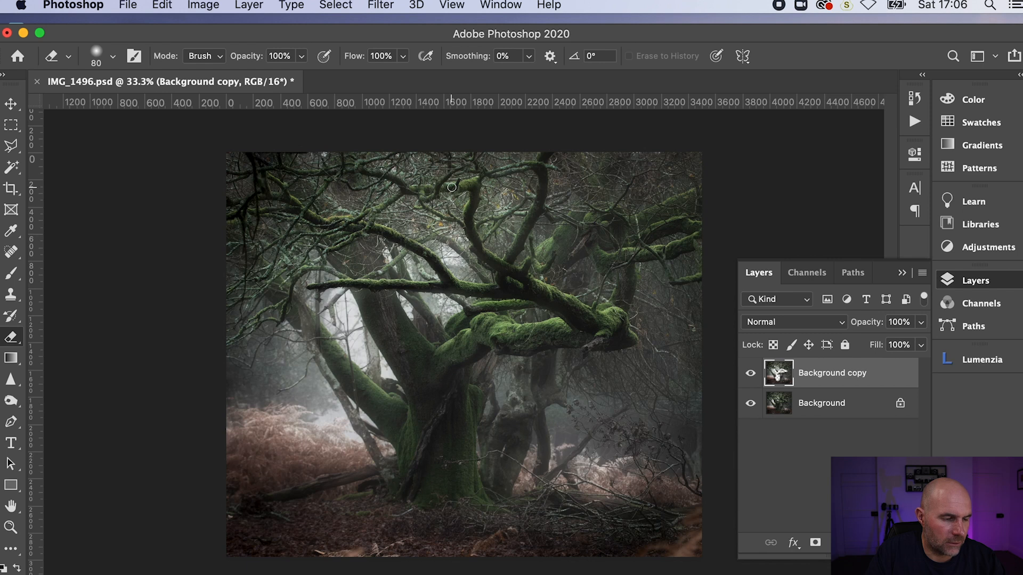
pyautogui.moveTo(539, 182); pyautogui.dragTo(532, 220)
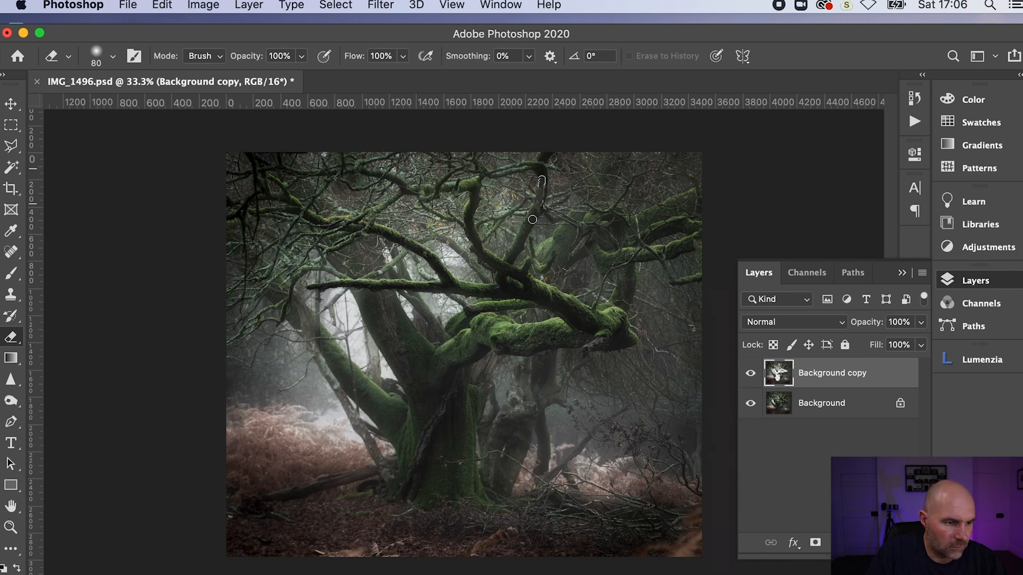
pyautogui.press('super+z')
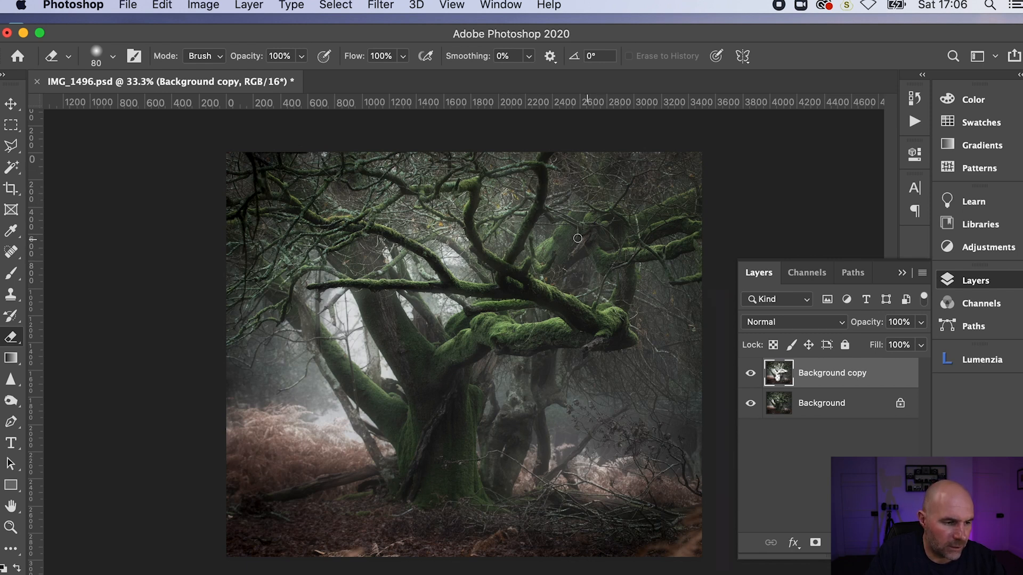
# - Erase the haze from the mossy branches on the right and the leaning left trunk, enlarging the eraser to 175 pixels
pyautogui.press(']')
pyautogui.press(']')
pyautogui.press(']')
pyautogui.press(']')
pyautogui.press(']')
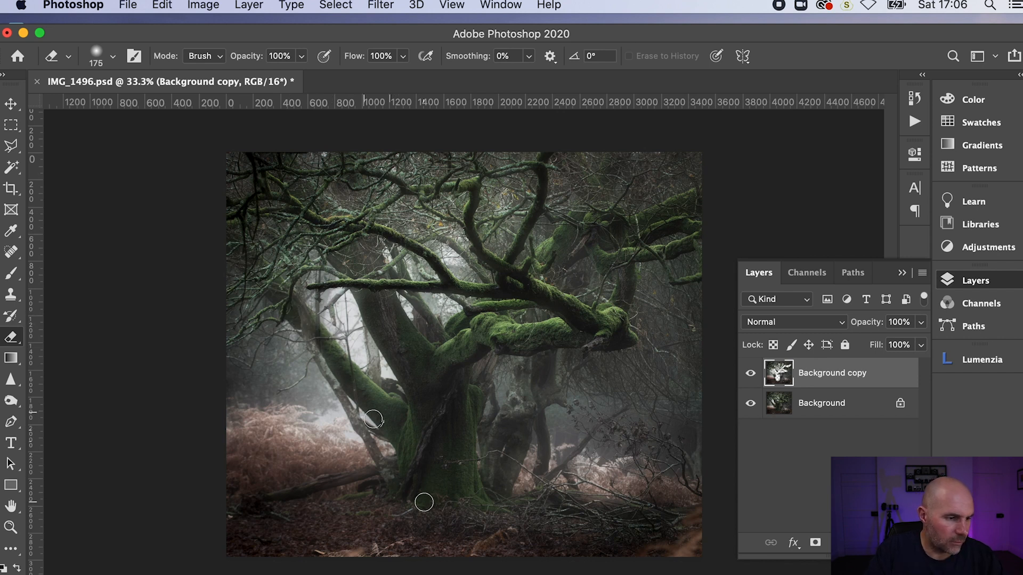
# - Erase the haze from the leaf-covered foreground around the trunk's base, enlarging the eraser to 700 pixels
pyautogui.press(']')
pyautogui.press(']')
pyautogui.press(']')
pyautogui.press(']')
pyautogui.press(']')
pyautogui.press(']')
pyautogui.press(']')
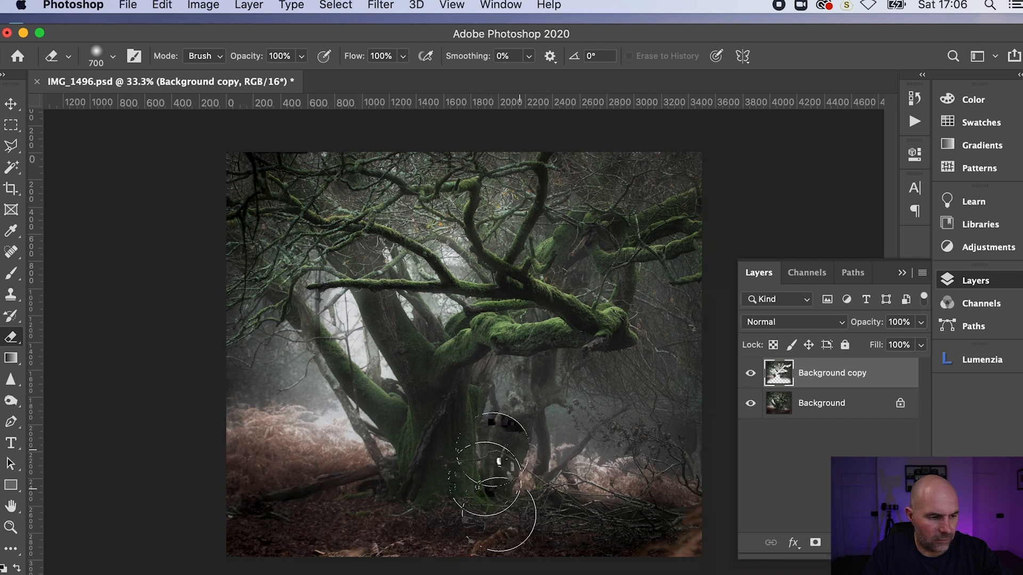
# - Try erasing the haze right of the trunk, undo that stroke and reduce the eraser to 175 pixels
pyautogui.moveTo(553, 429)
pyautogui.mouseDown()
pyautogui.moveTo(519, 395)
pyautogui.moveTo(526, 370)
pyautogui.mouseUp()
pyautogui.press('super+z')
pyautogui.press('[')
pyautogui.press('[')
pyautogui.press('[')
pyautogui.press('[')
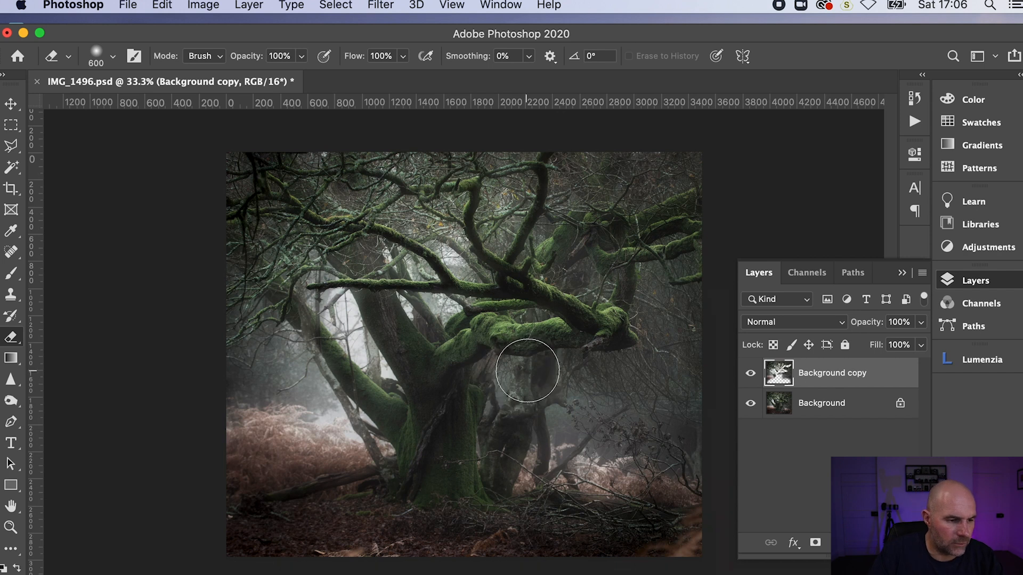
pyautogui.press('[')
pyautogui.press('[')
pyautogui.press('[')
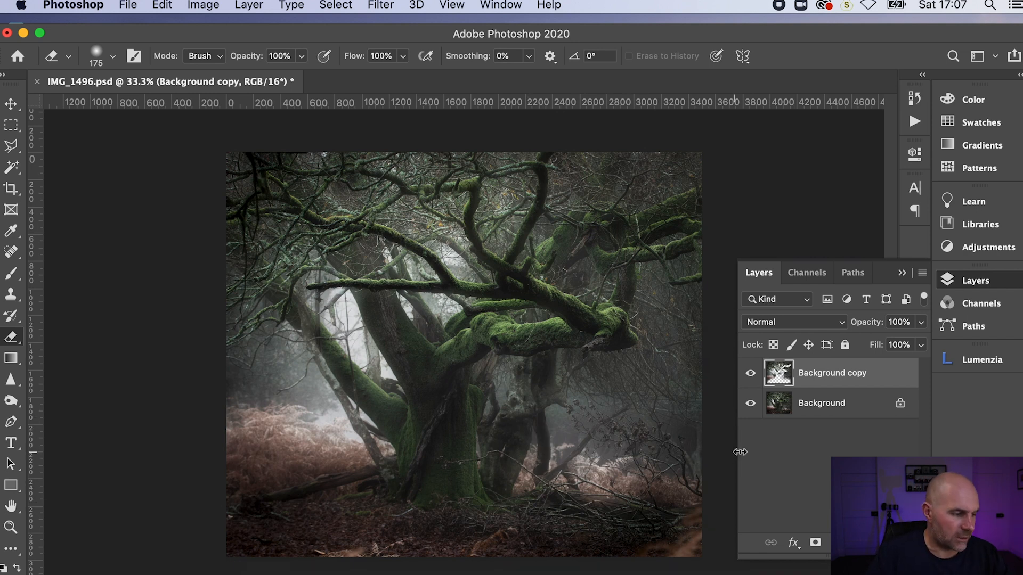
# - Flatten the image into a single Background layer and collapse the layer list
pyautogui.click(248, 5)
pyautogui.scroll(-3, 290, 250)
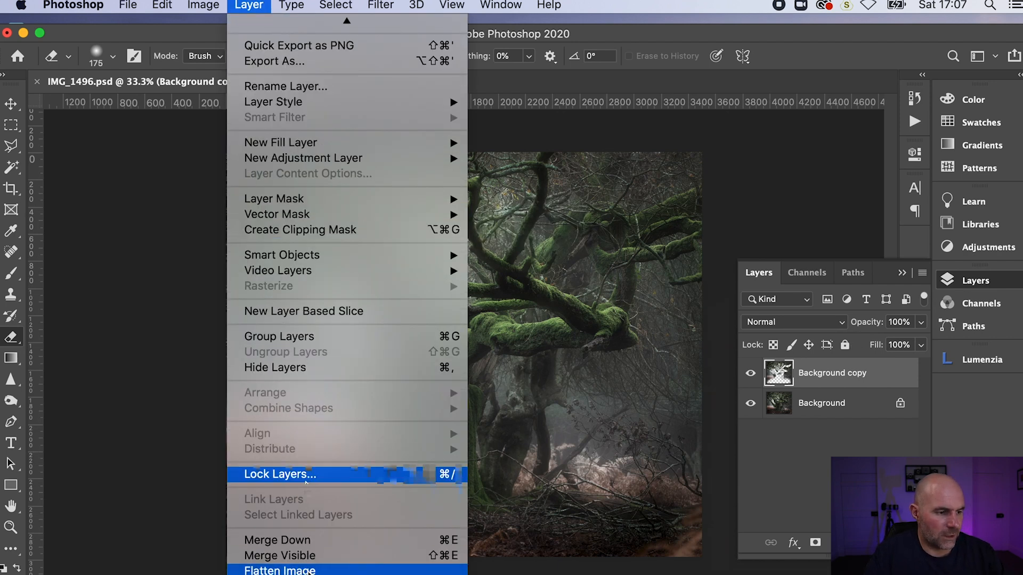
pyautogui.click(279, 570)
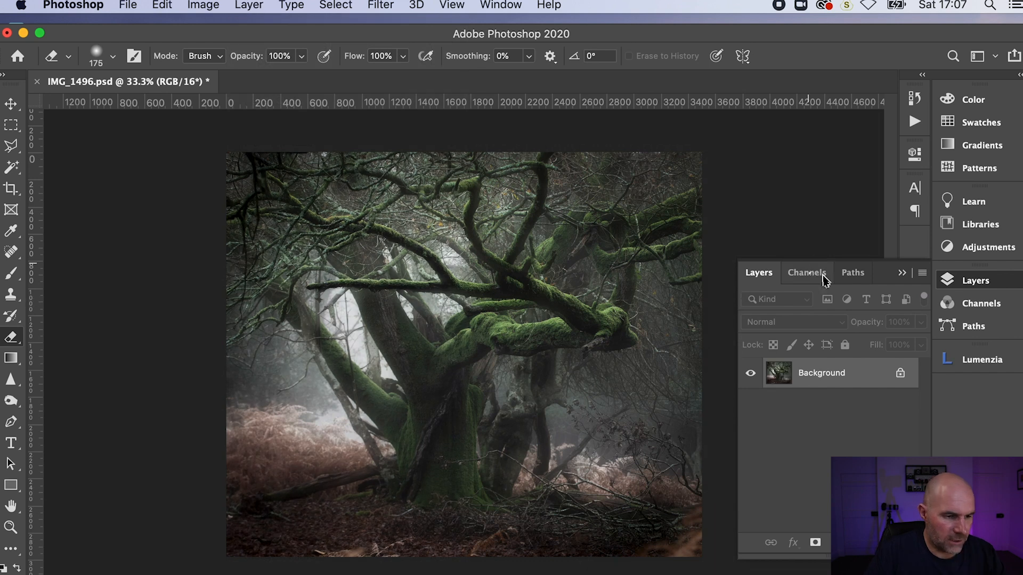
pyautogui.click(900, 274)
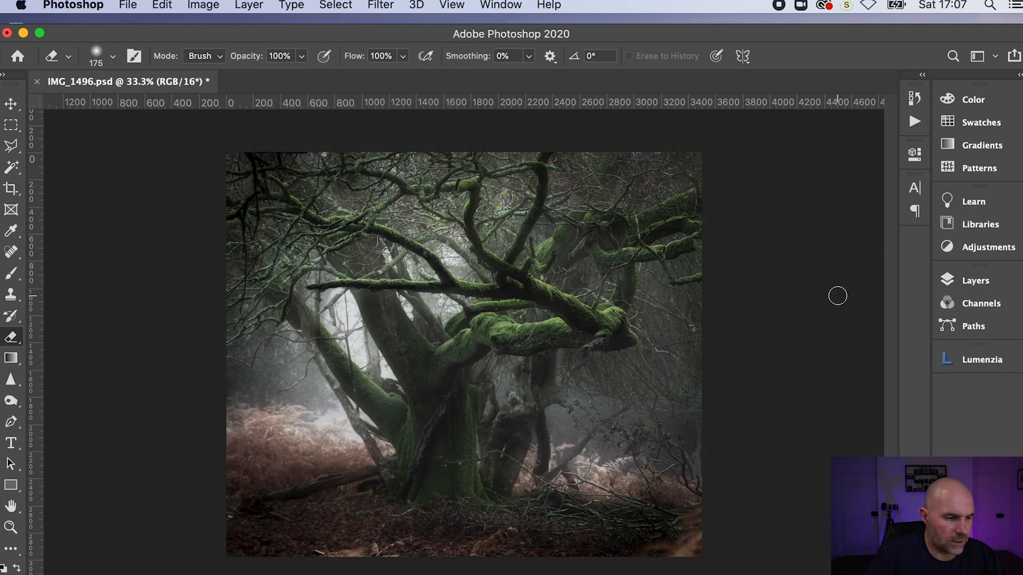
# - Shift the midtones towards blue by +13 with Color Balance, keeping Preserve Luminosity on
pyautogui.press('super+b')
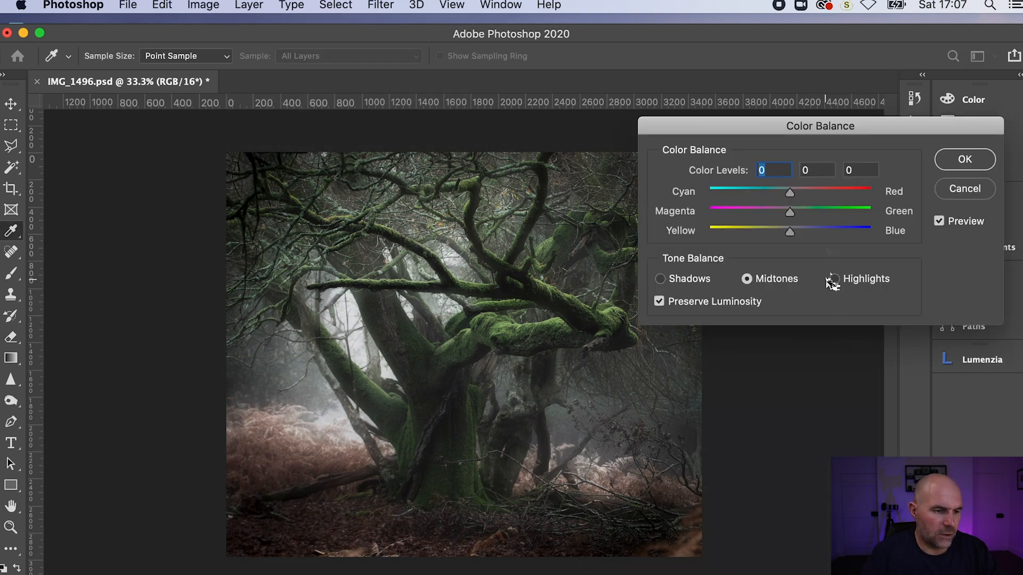
pyautogui.moveTo(790, 232); pyautogui.dragTo(801, 233)
pyautogui.press('Return')
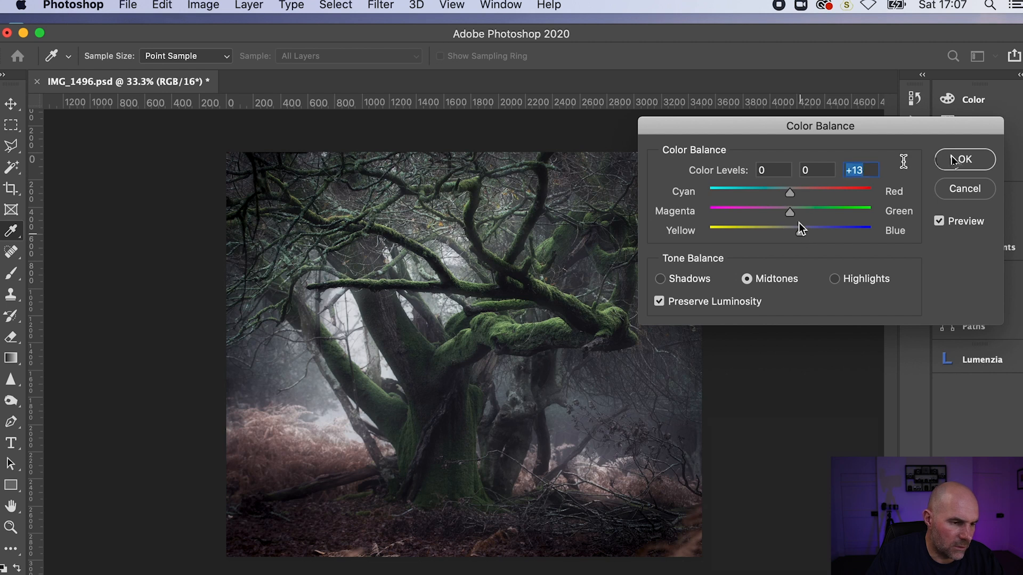
pyautogui.press('e')
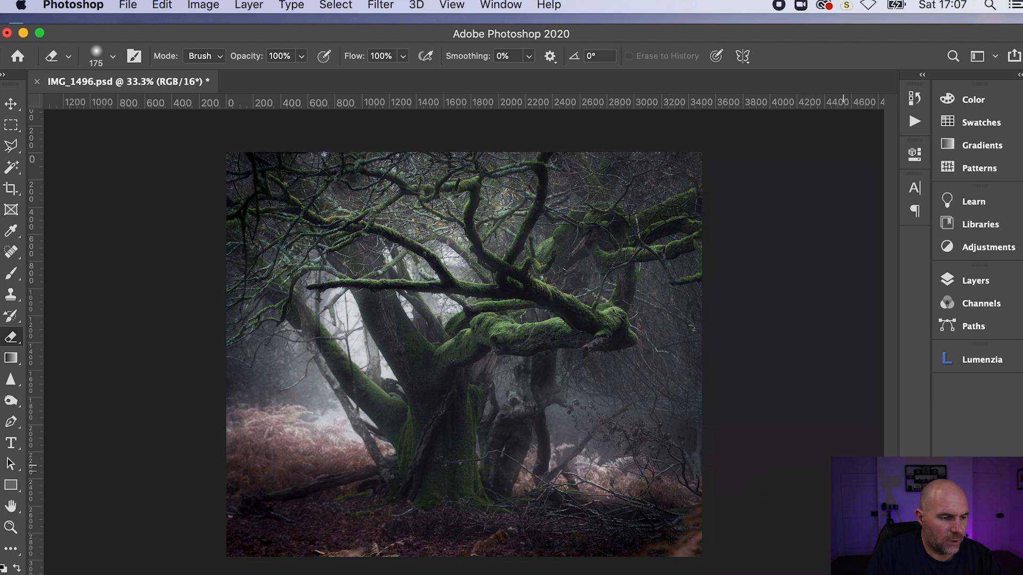
# - Raise the saturation of the Reds to about +23 with Hue/Saturation to enrich the ferns
pyautogui.press('super+u')
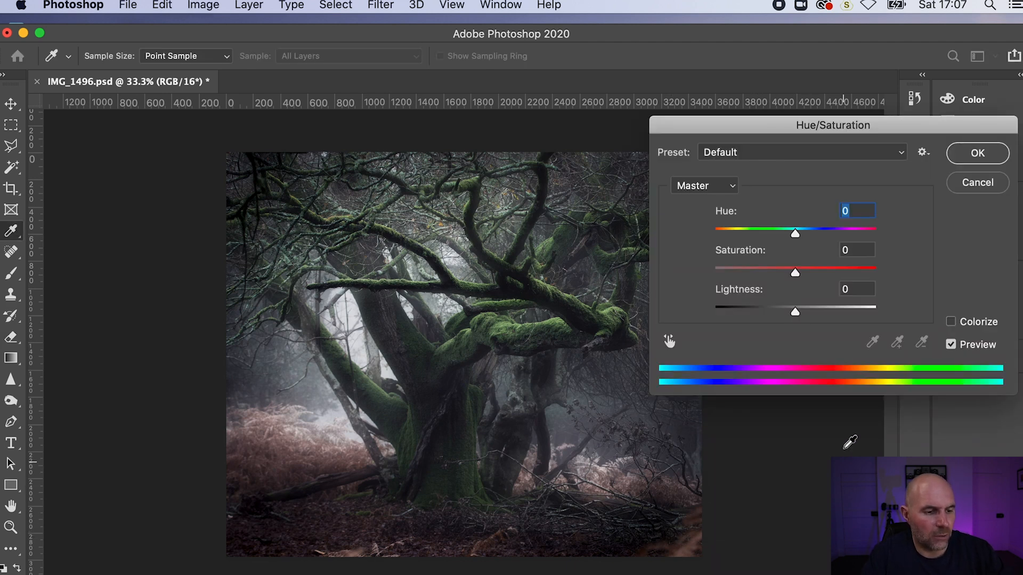
pyautogui.click(722, 188)
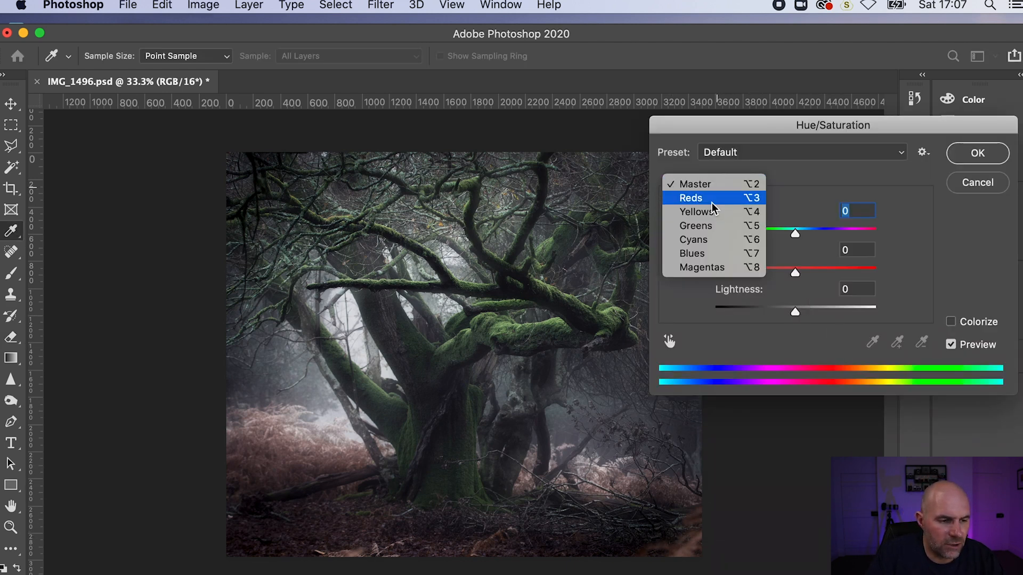
pyautogui.click(712, 201)
pyautogui.moveTo(794, 272); pyautogui.dragTo(815, 286)
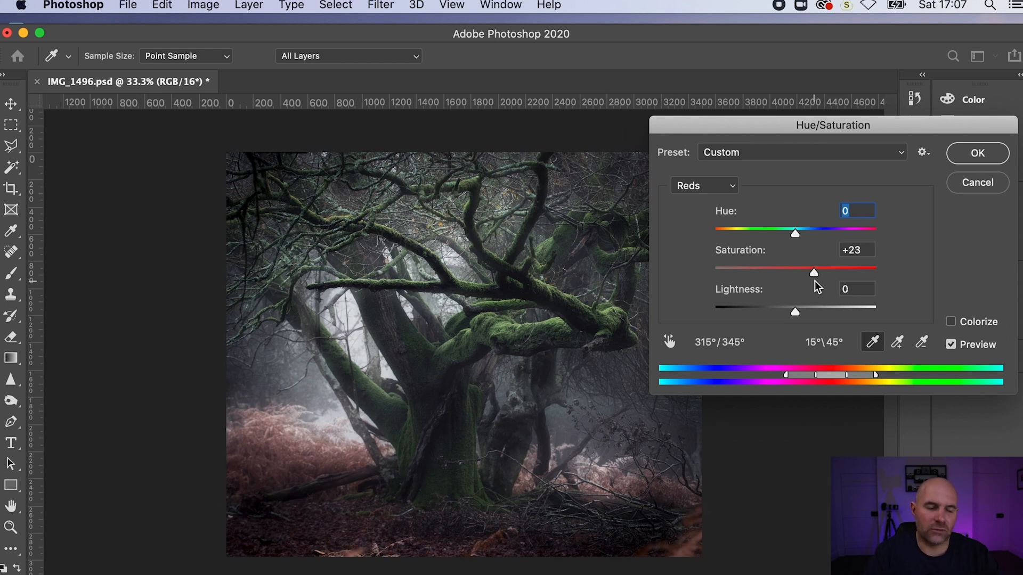
pyautogui.moveTo(814, 281); pyautogui.dragTo(811, 277)
pyautogui.click(978, 154)
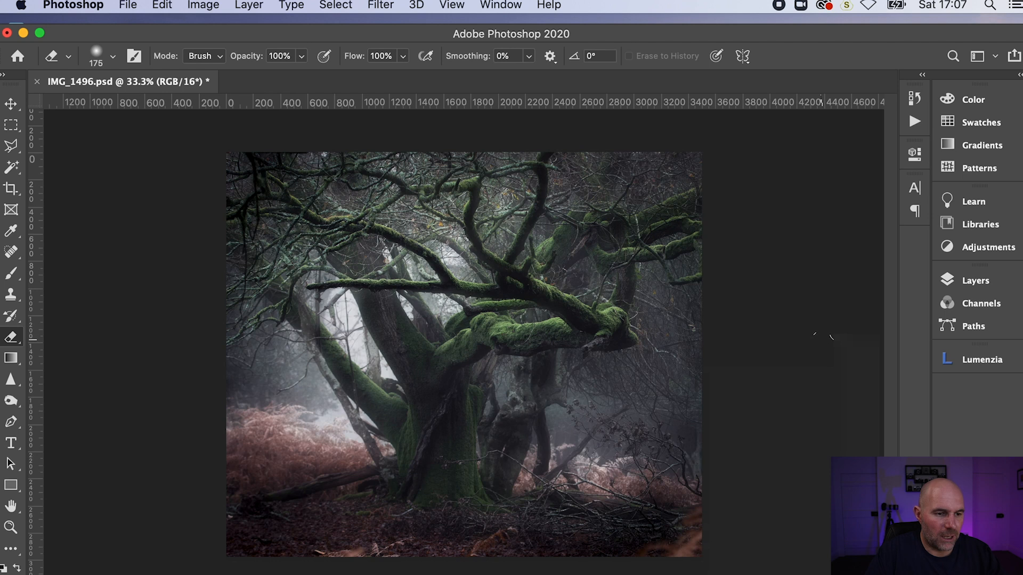
# - Darken the edges of the photo with a vignette using the Camera Raw Effects settings
pyautogui.press('shift+super+a')
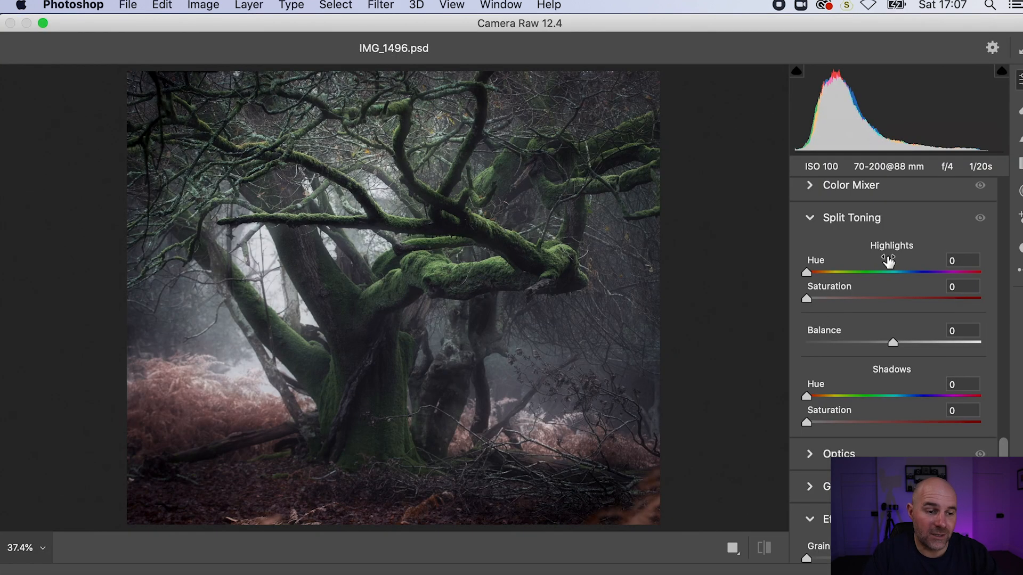
pyautogui.scroll(-3, 893, 320)
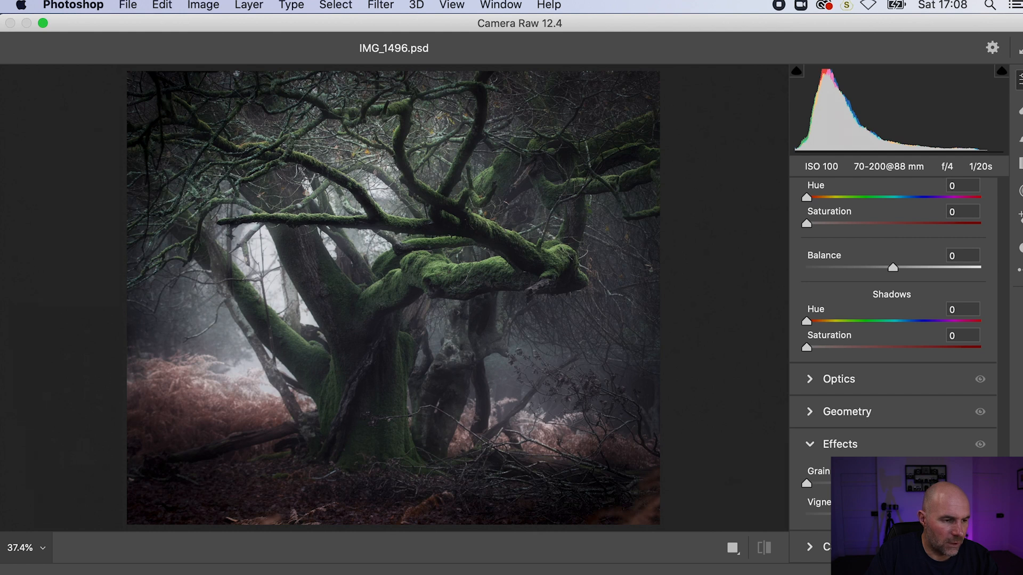
pyautogui.press('Return')
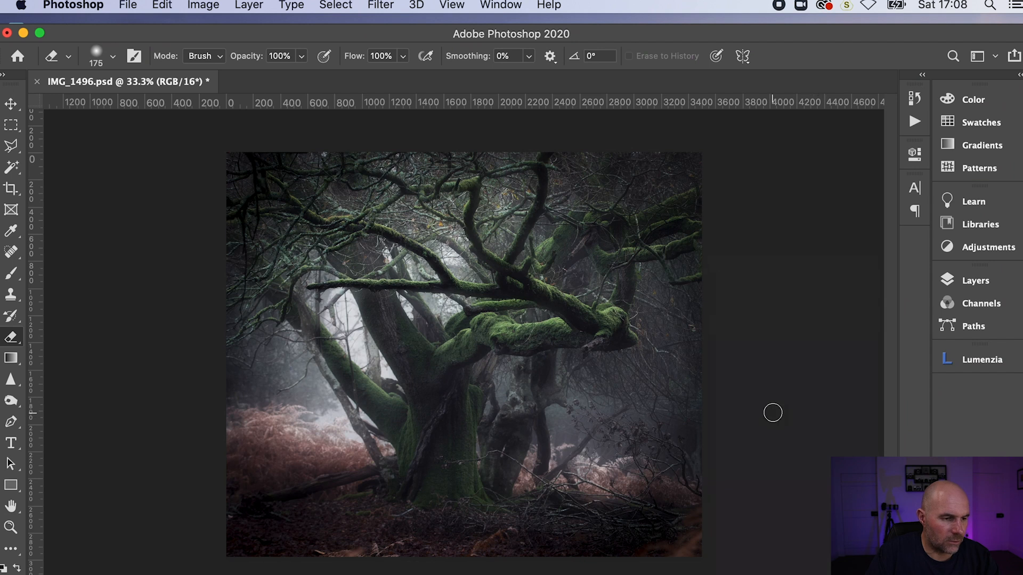
# - Duplicate the Background layer as Background copy
pyautogui.click(946, 282)
pyautogui.rightClick(855, 375)
pyautogui.click(873, 404)
pyautogui.click(929, 372)
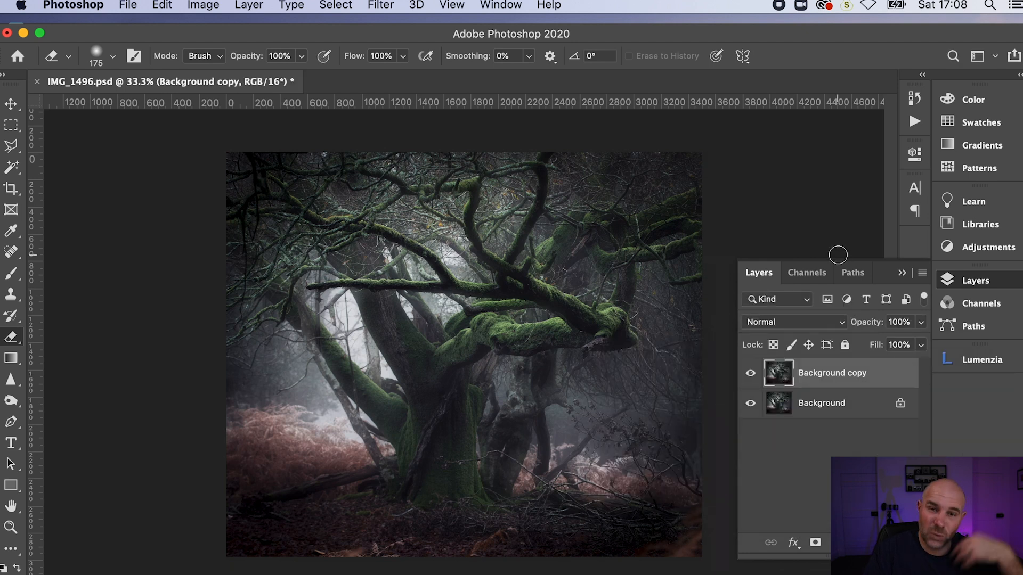
pyautogui.click(249, 5)
pyautogui.click(162, 162)
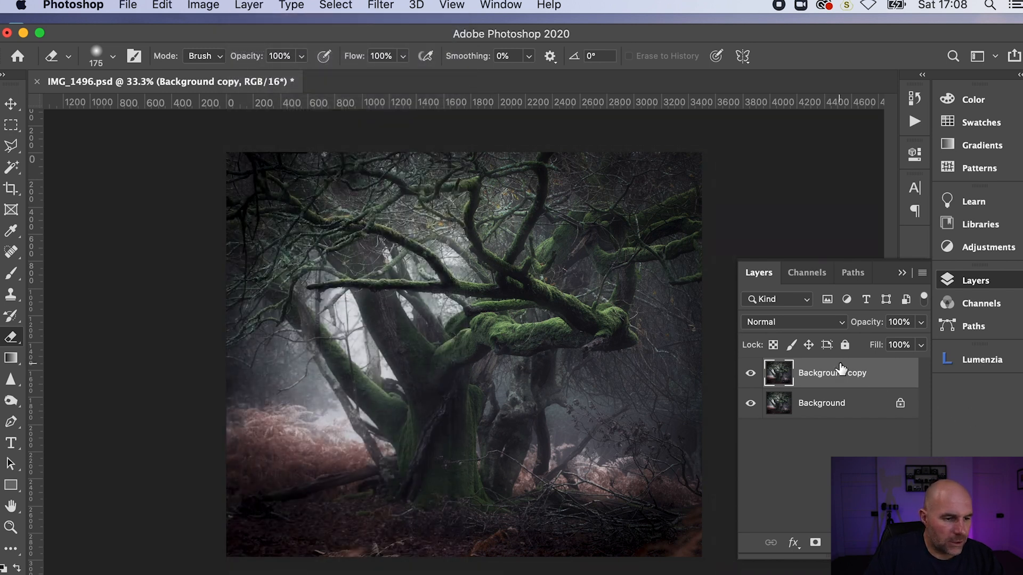
# - Apply a Gaussian Blur with a 76.6 pixel radius to the Background copy layer
pyautogui.click(381, 5)
pyautogui.moveTo(398, 203)
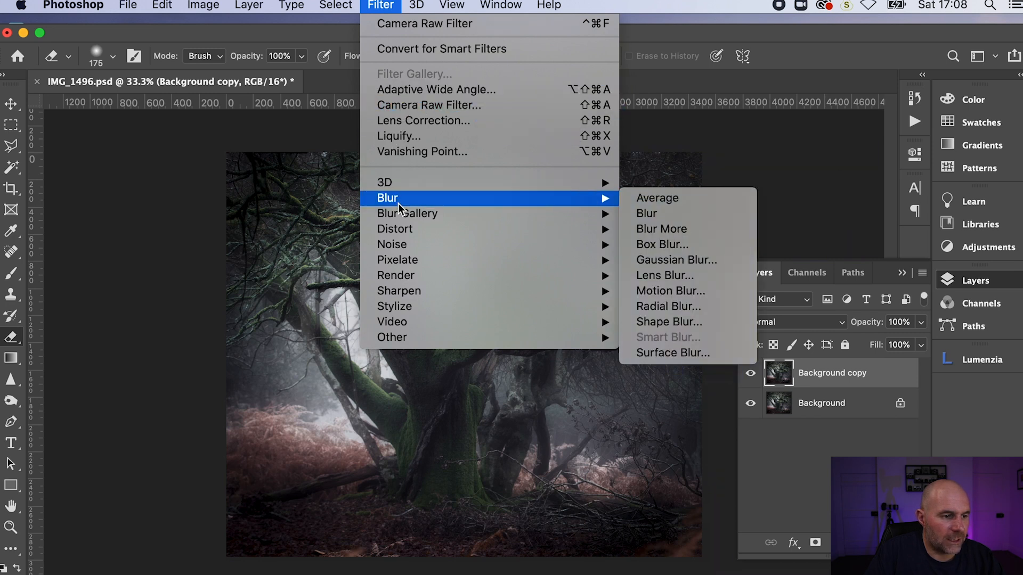
pyautogui.click(714, 260)
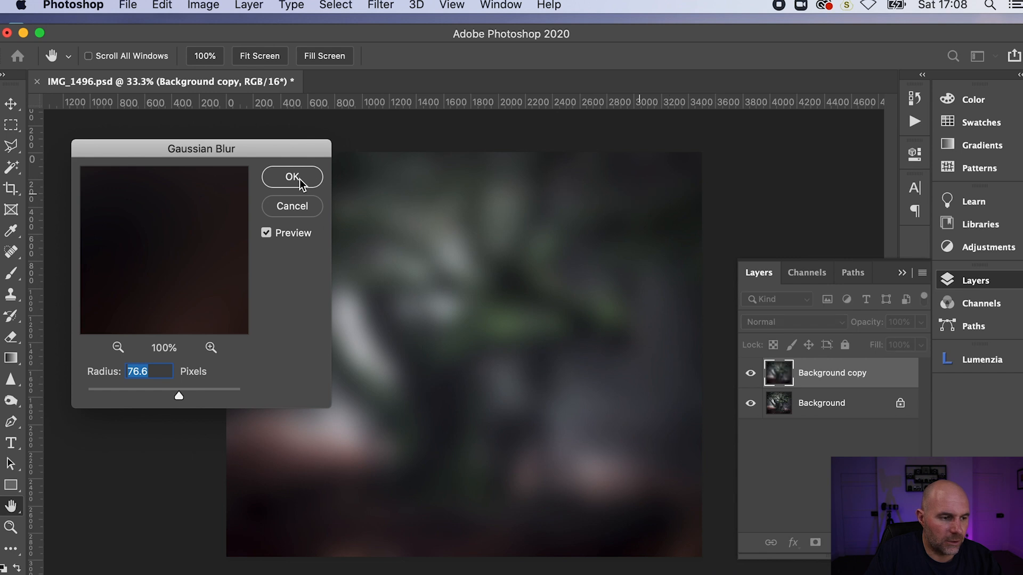
pyautogui.press('Return')
pyautogui.click(380, 6)
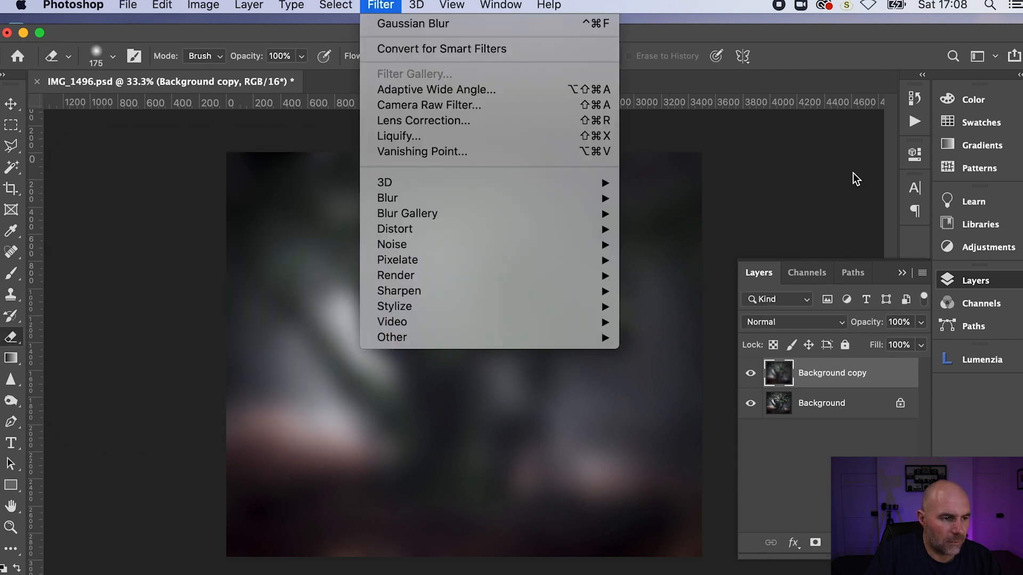
pyautogui.press('Escape')
# - Boost the blurred layer's contrast with Levels, setting the white input to 136 and raising the black input slightly
pyautogui.press('super+l')
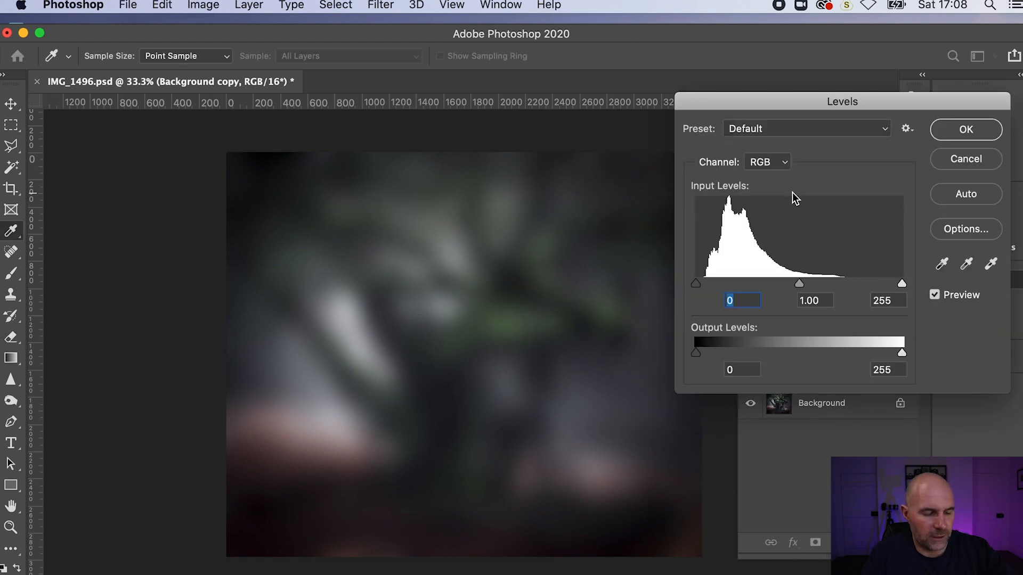
pyautogui.moveTo(901, 283); pyautogui.dragTo(805, 280)
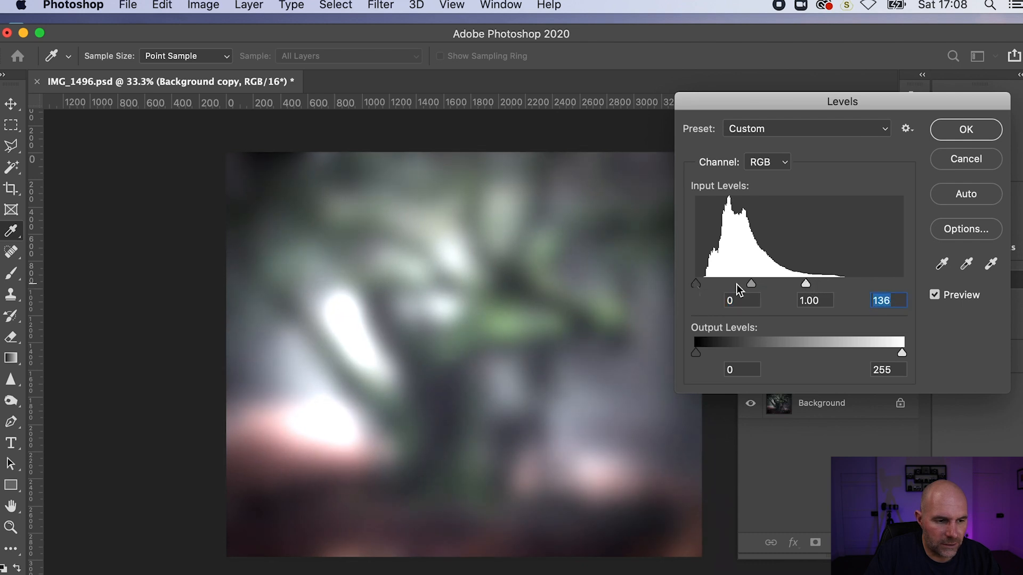
pyautogui.moveTo(696, 285); pyautogui.dragTo(714, 290)
pyautogui.click(961, 136)
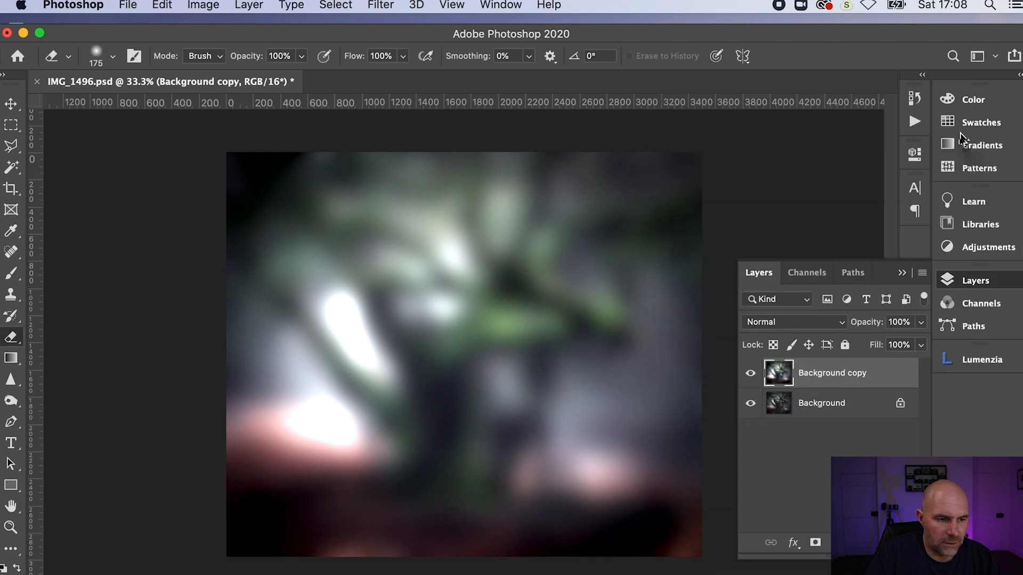
# - Lower the fill of the blurred Background copy to 12% for a soft glow, and collapse the layer list
pyautogui.click(920, 345)
pyautogui.moveTo(920, 363); pyautogui.dragTo(857, 364)
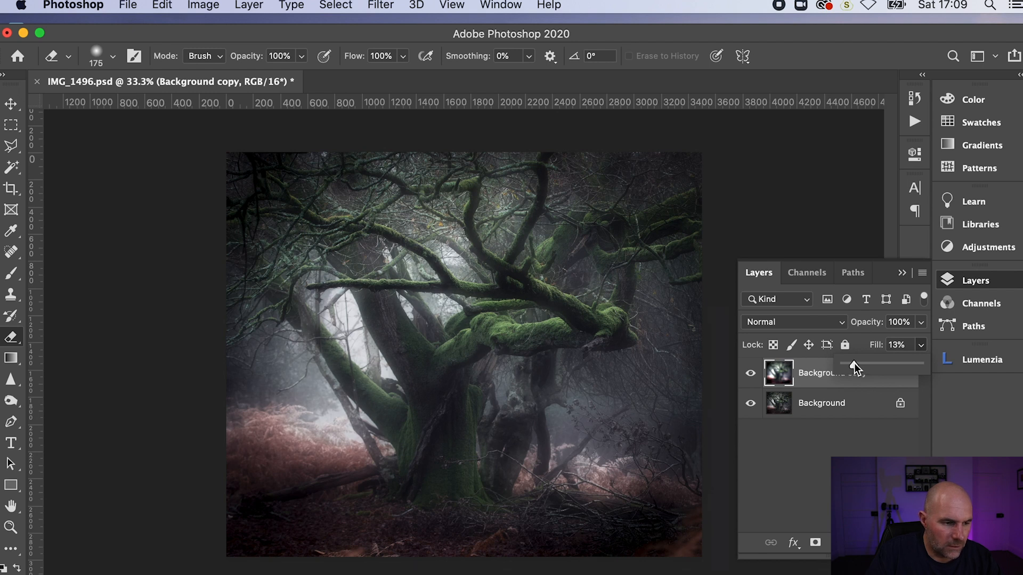
pyautogui.moveTo(854, 363); pyautogui.dragTo(853, 363)
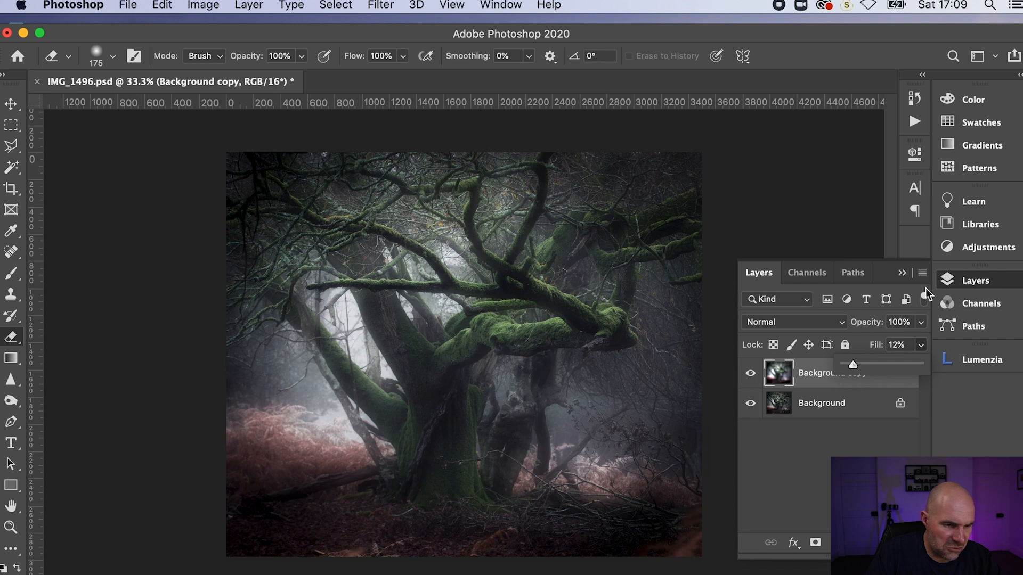
pyautogui.click(902, 272)
# - Flatten the glow layer and the original into a single Background layer
pyautogui.click(246, 8)
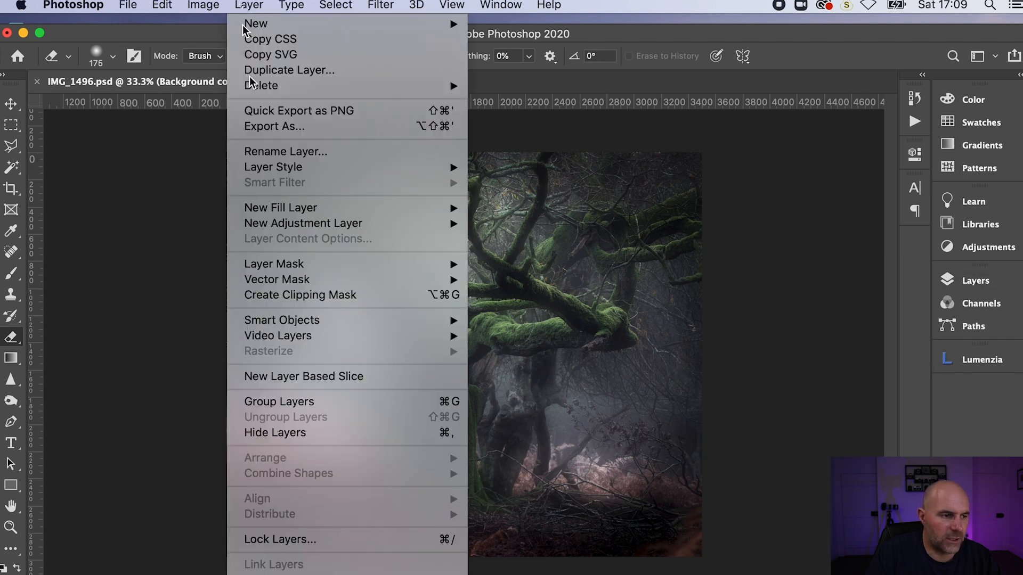
pyautogui.scroll(-3, 282, 266)
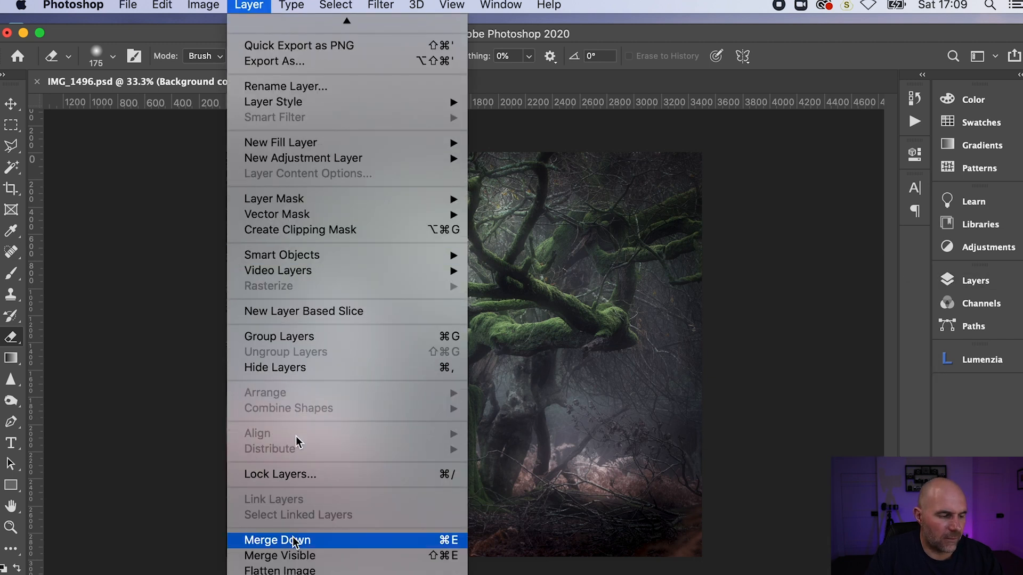
pyautogui.click(292, 570)
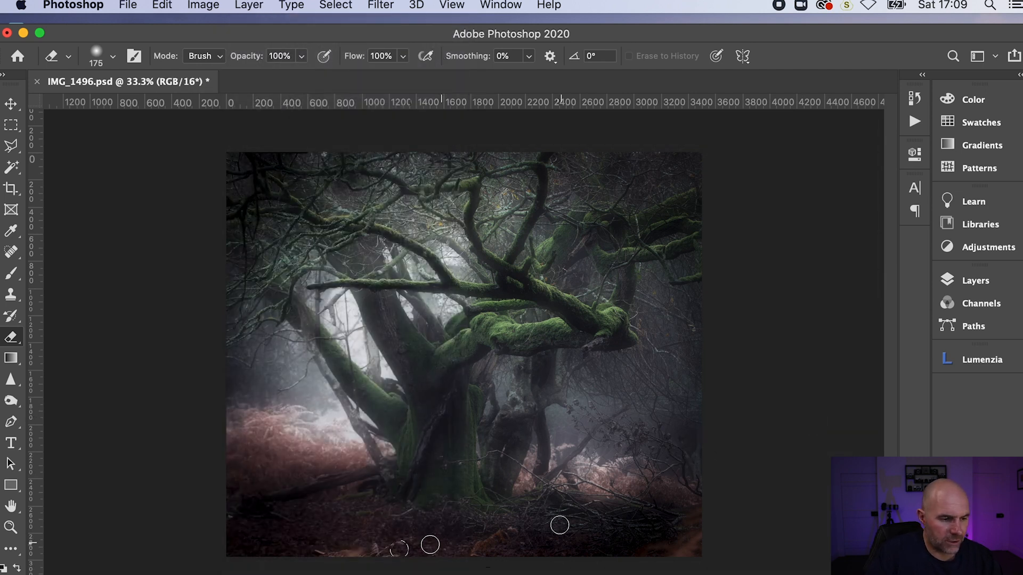
# - Crop a thin strip off the bottom edge of the photo
pyautogui.click(12, 189)
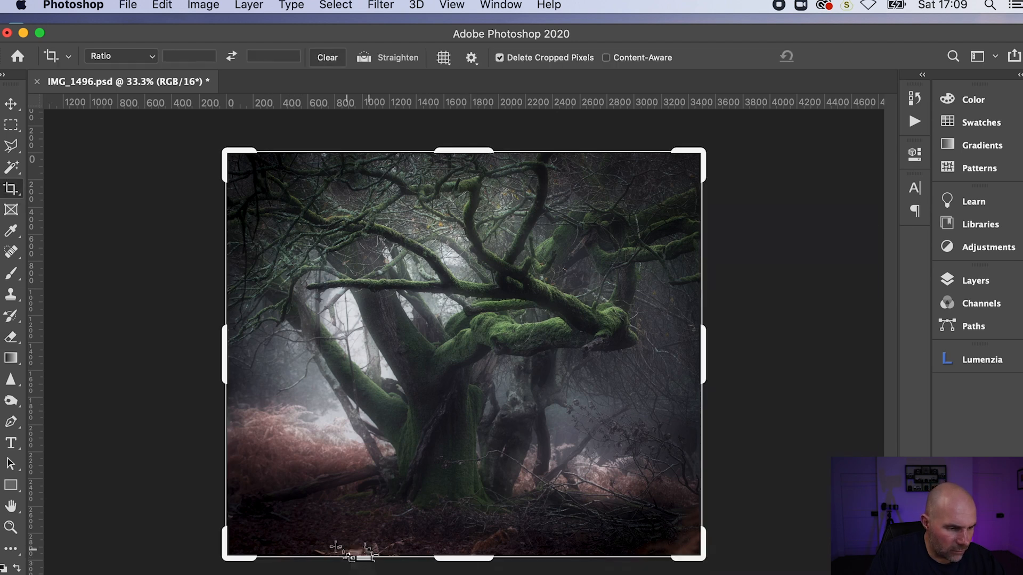
pyautogui.moveTo(469, 555); pyautogui.dragTo(475, 550)
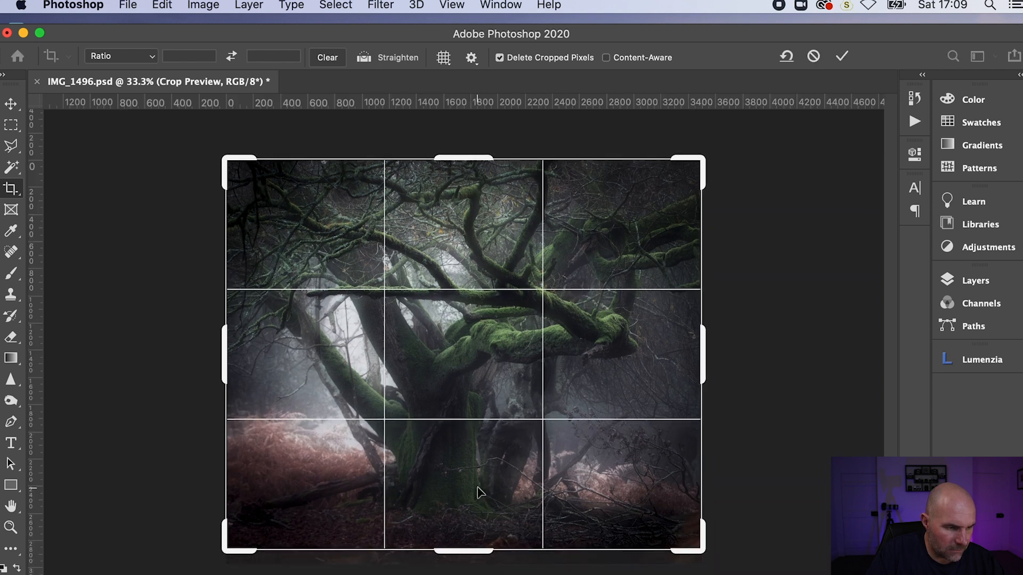
pyautogui.press('Return')
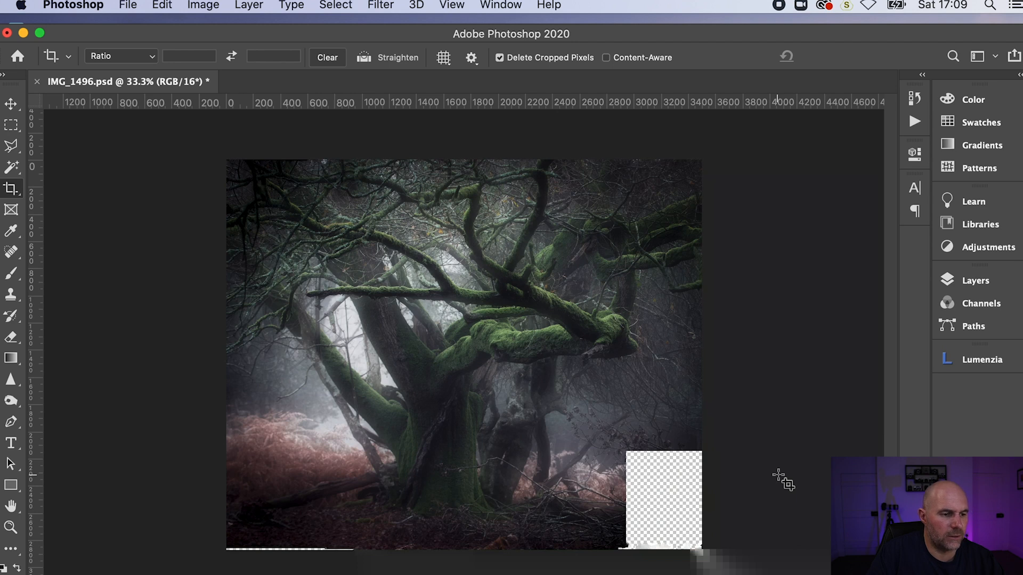
# - Create a Lumenzia dodge and burn layer masked to the D2 darks, and collapse Lumenzia
pyautogui.click(951, 360)
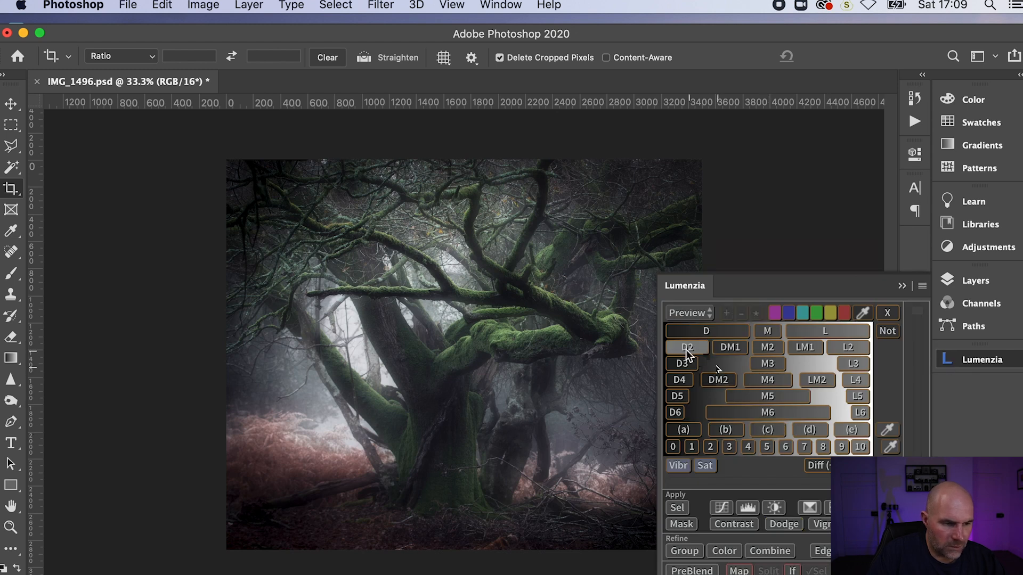
pyautogui.click(686, 348)
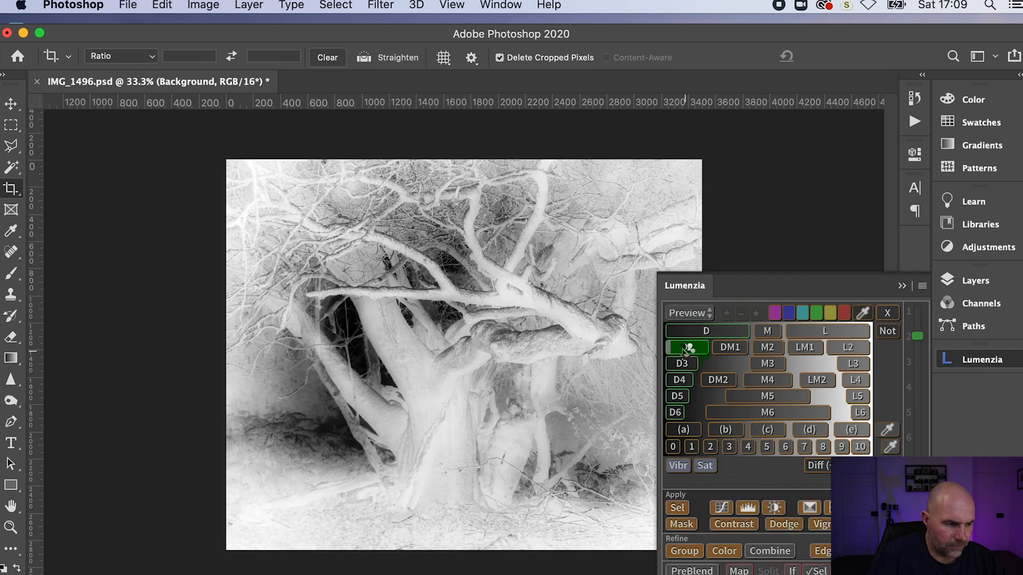
pyautogui.click(783, 525)
pyautogui.click(404, 427)
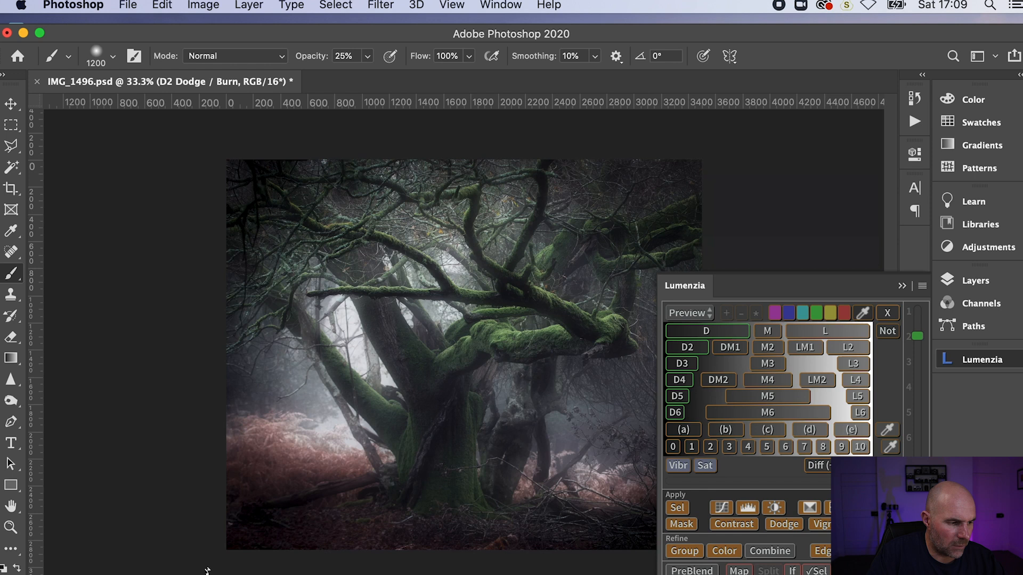
pyautogui.click(902, 286)
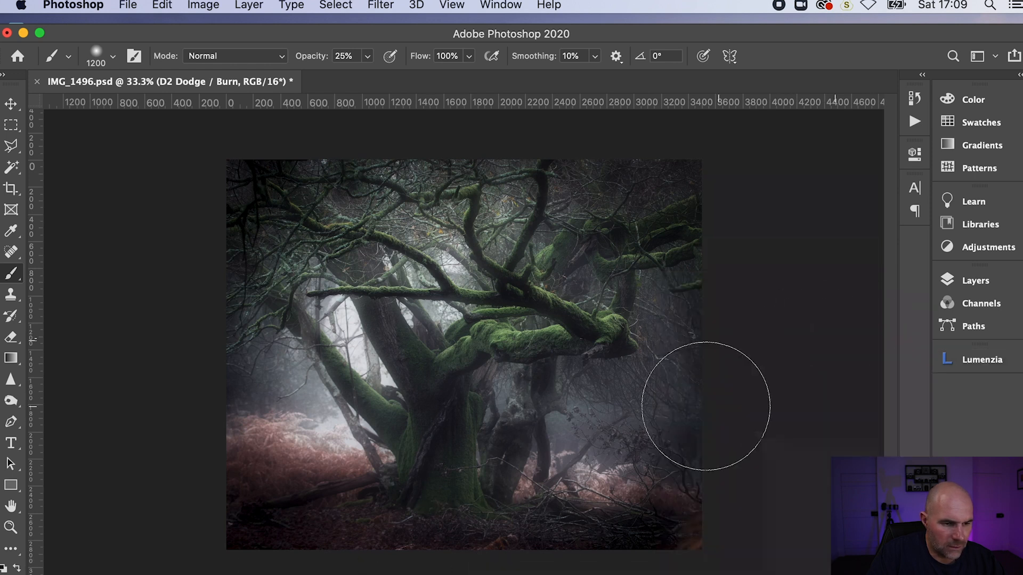
# - Reduce the brush for the D2 Dodge / Burn layer to 150 pixels
pyautogui.press('[')
pyautogui.press('[')
pyautogui.press('[')
pyautogui.press('[')
pyautogui.press('[')
pyautogui.press('[')
pyautogui.press('[')
pyautogui.press('[')
pyautogui.press('[')
pyautogui.press('[')
pyautogui.press('[')
pyautogui.press('[')
pyautogui.press('[')
pyautogui.press('[')
pyautogui.press('[')
pyautogui.press('[')
pyautogui.press('[')
pyautogui.press('[')
pyautogui.press('[')
pyautogui.press('[')
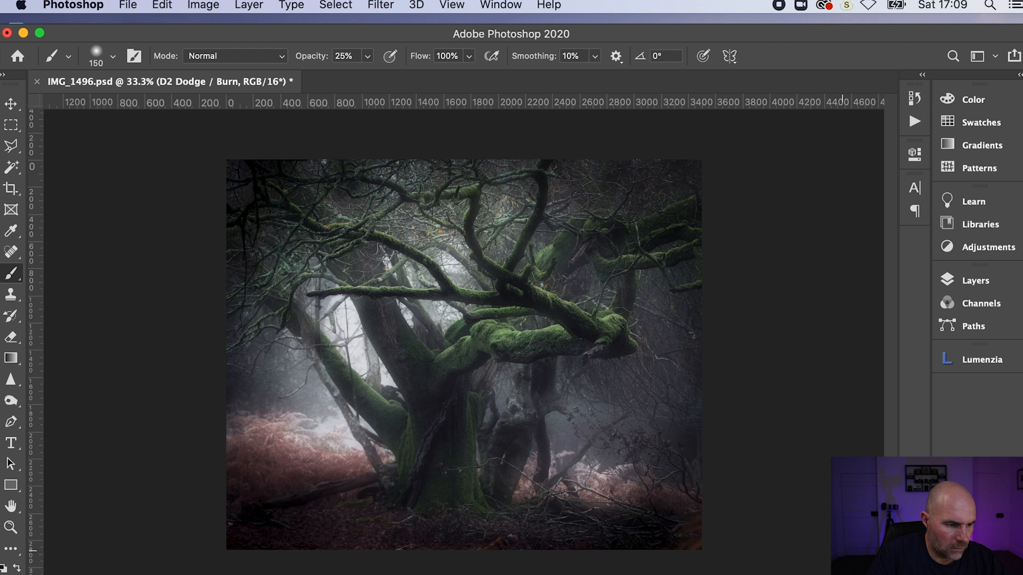
# - Toggle the D2 Dodge / Burn layer's visibility repeatedly to compare the photo before and after dodging
pyautogui.click(951, 281)
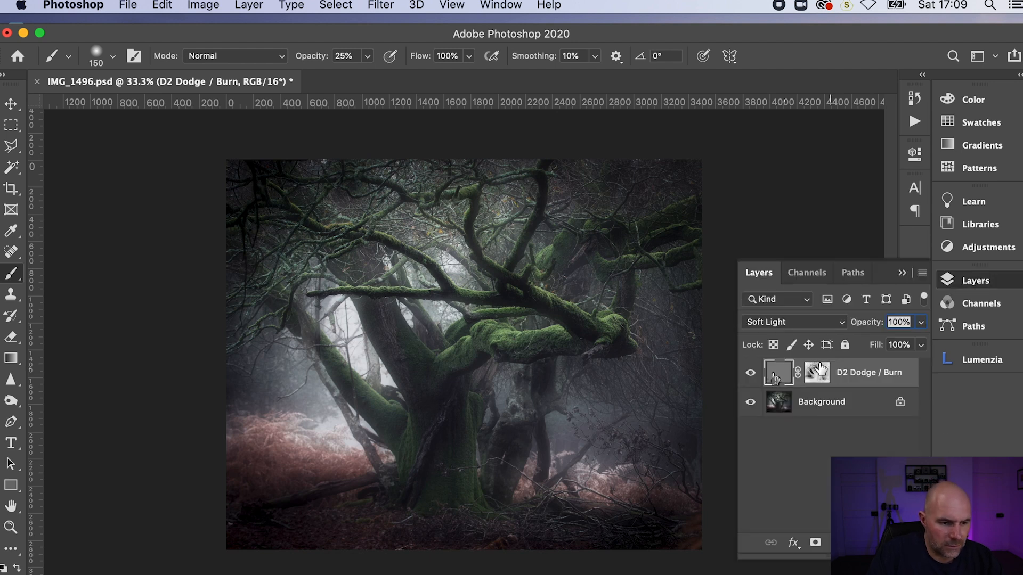
pyautogui.click(752, 375)
pyautogui.click(752, 376)
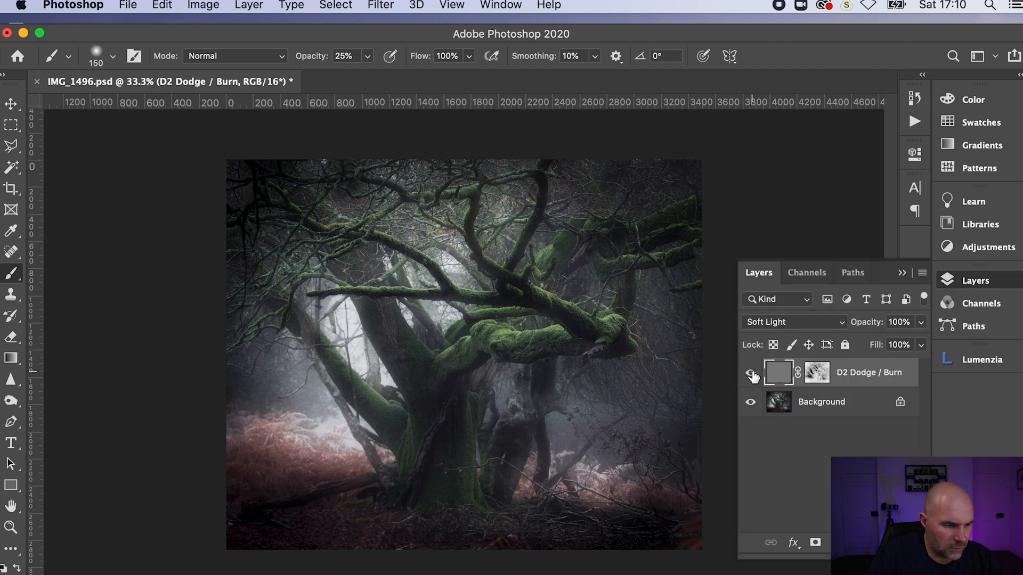
pyautogui.click(752, 375)
pyautogui.click(752, 376)
pyautogui.click(752, 376)
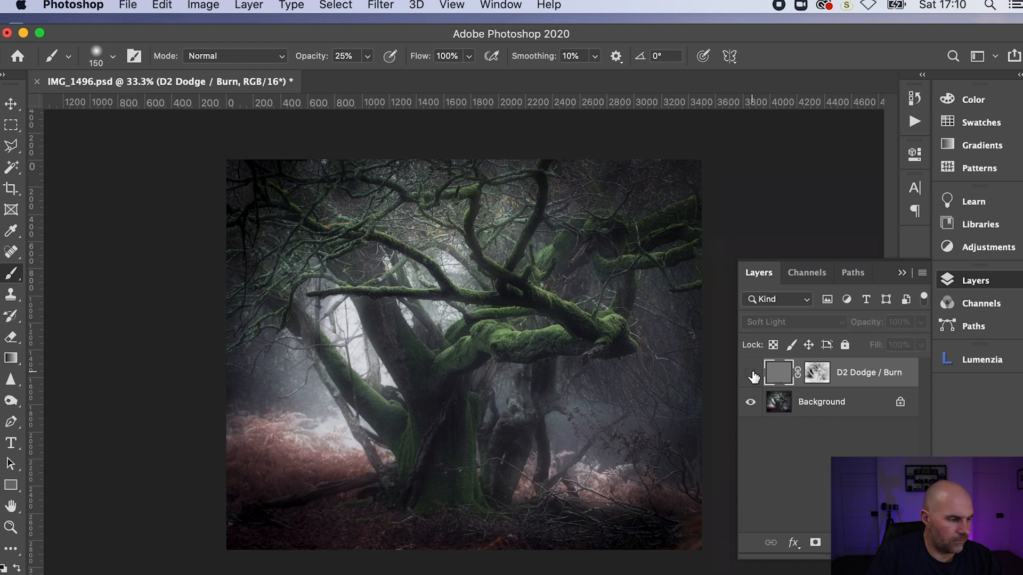
pyautogui.click(750, 373)
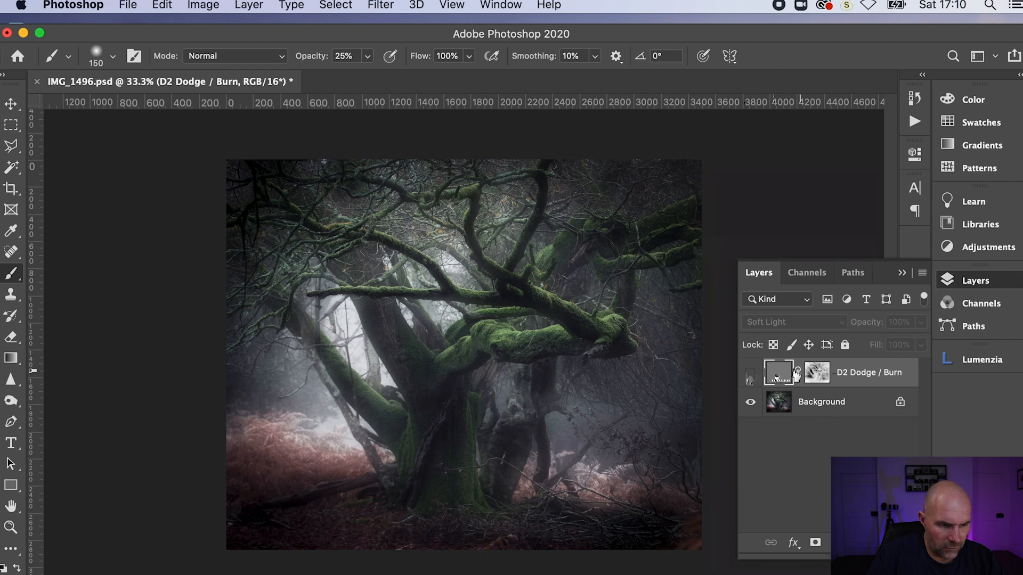
# - Try working on the D2 Dodge / Burn layer with a 900 pixel brush and undo the last two changes
pyautogui.click(902, 272)
pyautogui.press(']')
pyautogui.press(']')
pyautogui.press(']')
pyautogui.press(']')
pyautogui.press(']')
pyautogui.press(']')
pyautogui.press(']')
pyautogui.press(']')
pyautogui.press(']')
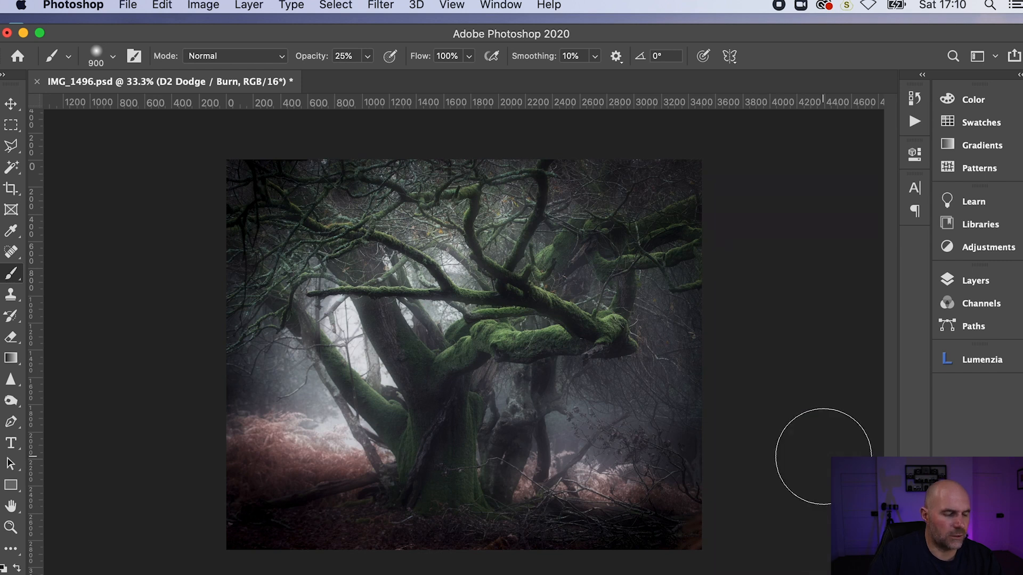
pyautogui.press('super+z')
pyautogui.press('super+z')
# - Set the brush to 400 pixels at 12% opacity and dab the ferns beside the trunk's left side
pyautogui.press('[')
pyautogui.press('[')
pyautogui.press('[')
pyautogui.press('[')
pyautogui.press('[')
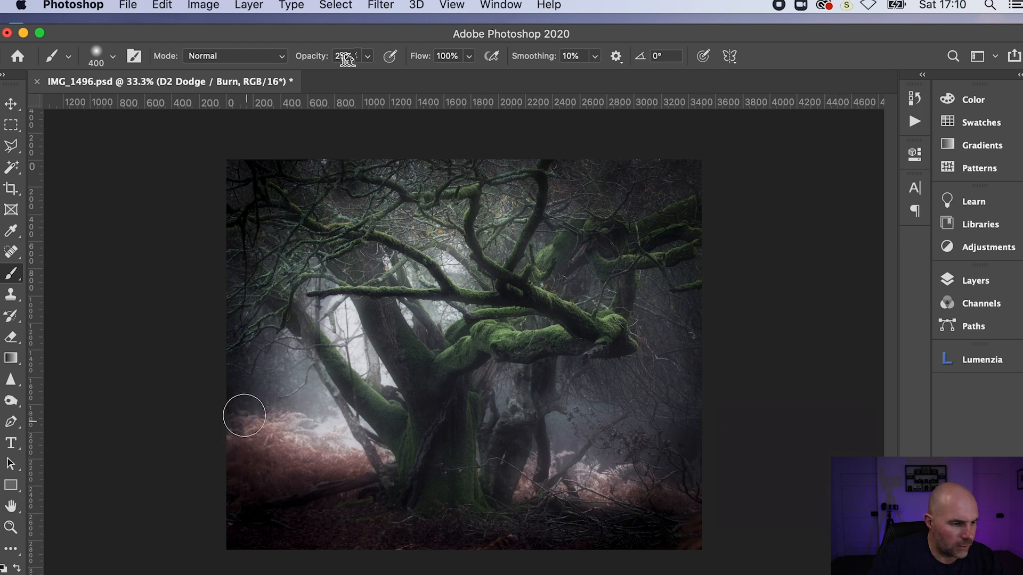
pyautogui.moveTo(367, 57); pyautogui.dragTo(357, 75)
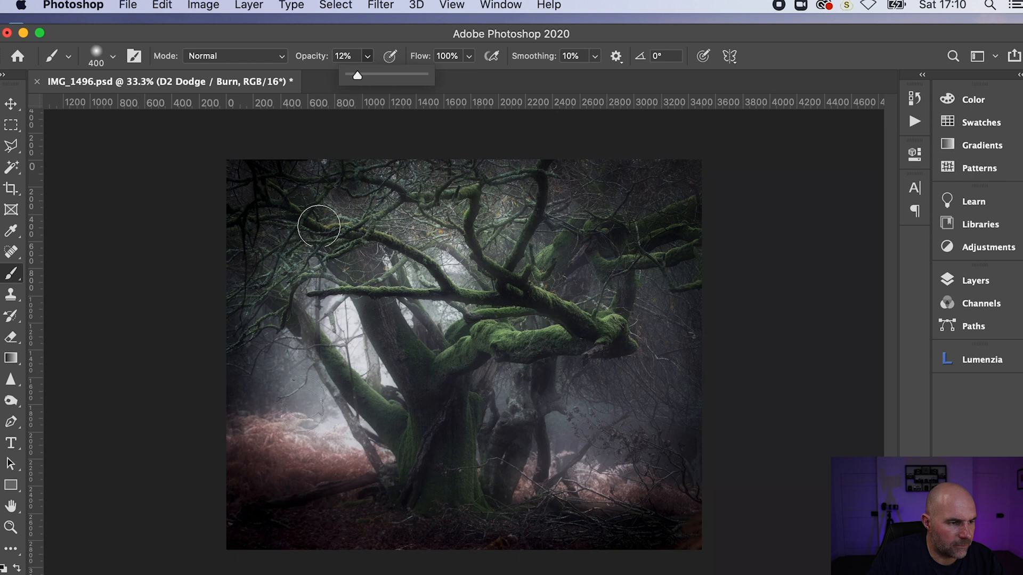
pyautogui.click(300, 463)
# - Enlarge the brush to 900 pixels and paint the D2 Dodge / Burn layer from the left ferns towards the upper-right branches
pyautogui.press(']')
pyautogui.press(']')
pyautogui.press(']')
pyautogui.press(']')
pyautogui.press(']')
pyautogui.moveTo(244, 445)
pyautogui.mouseDown()
pyautogui.moveTo(280, 504)
pyautogui.moveTo(299, 516)
pyautogui.moveTo(535, 564)
pyautogui.moveTo(673, 564)
pyautogui.moveTo(710, 544)
pyautogui.moveTo(705, 522)
pyautogui.moveTo(739, 473)
pyautogui.moveTo(731, 296)
pyautogui.moveTo(741, 243)
pyautogui.moveTo(606, 144)
pyautogui.mouseUp()
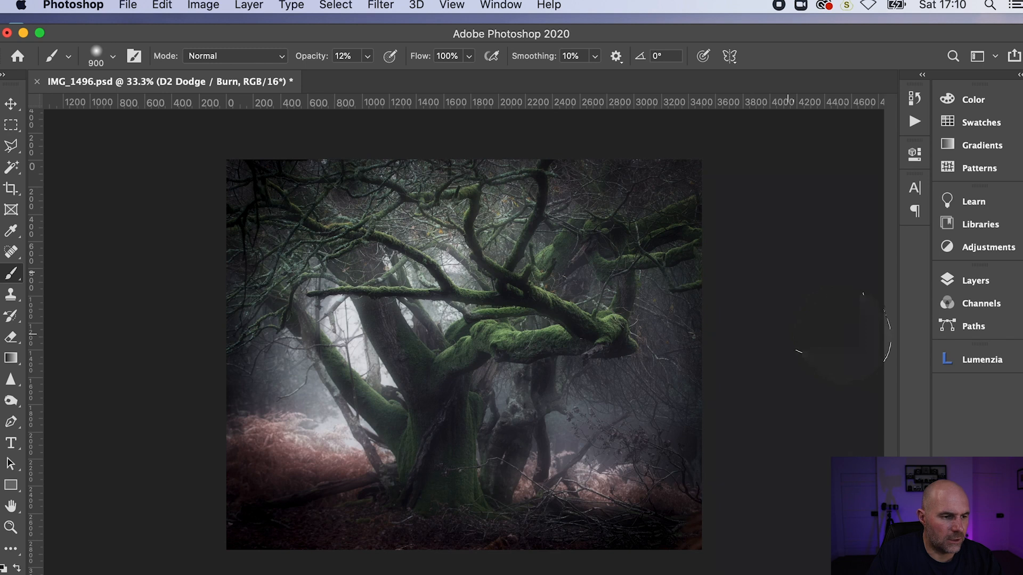
# - Flatten the D2 Dodge / Burn layer into the Background
pyautogui.click(261, 7)
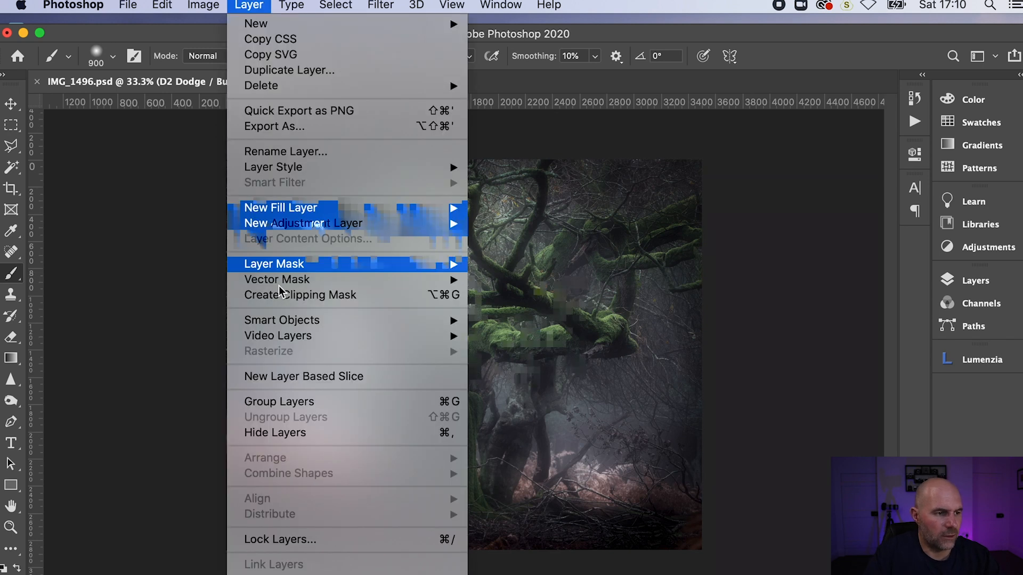
pyautogui.click(290, 541)
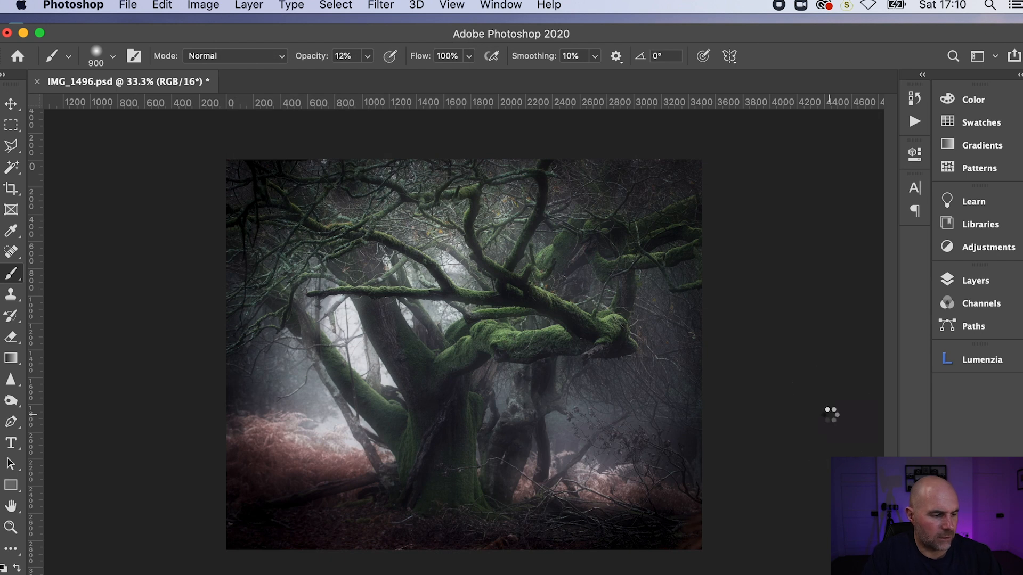
# - In the Camera Raw filter, set Exposure to -0.20, Contrast to +16, Highlights to -43, Shadows to +11 and Whites to -5
pyautogui.press('shift+super+a')
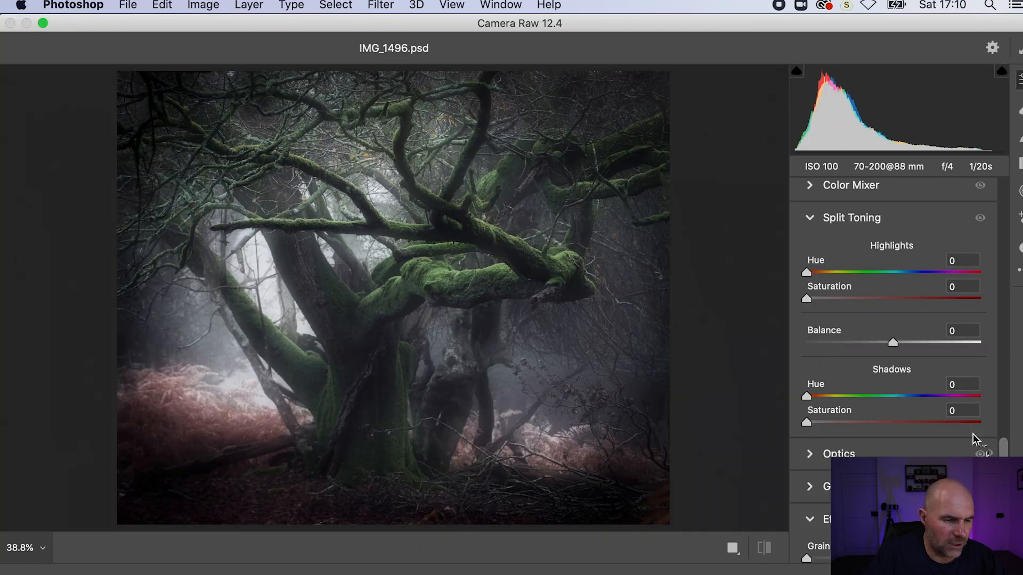
pyautogui.moveTo(1003, 455); pyautogui.dragTo(1007, 185)
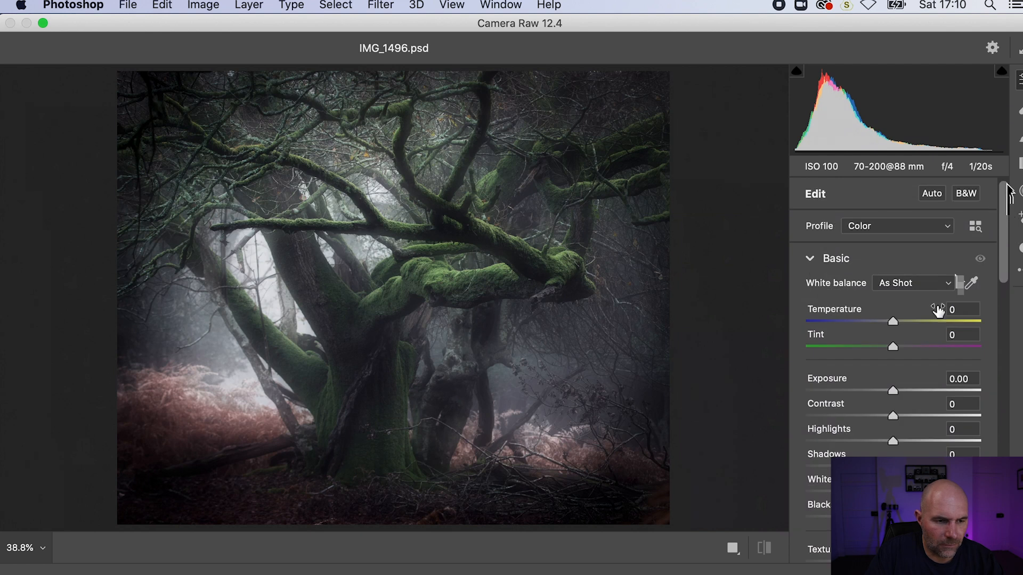
pyautogui.moveTo(891, 393); pyautogui.dragTo(889, 498)
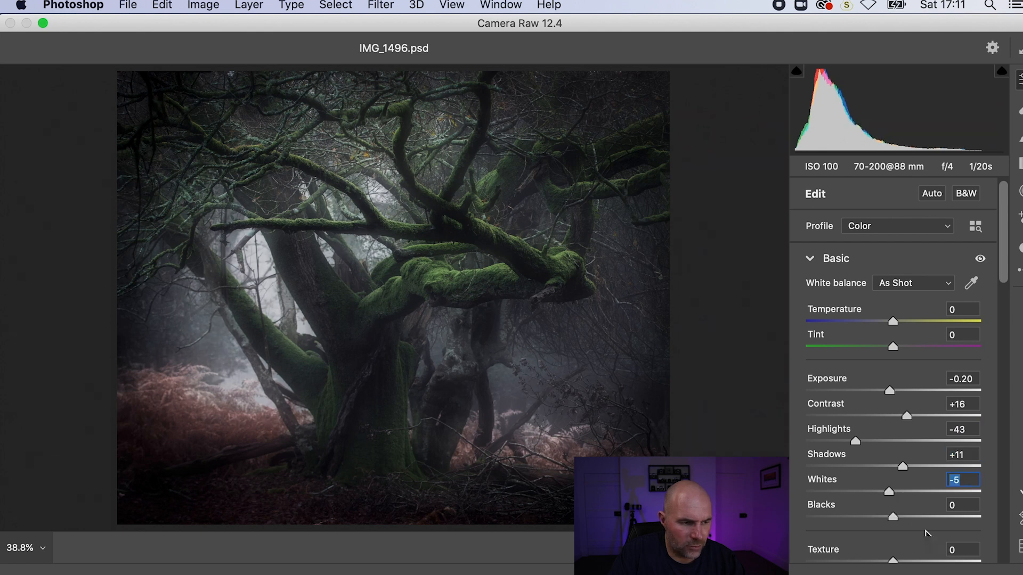
# - Set Clarity to +16 and apply the Camera Raw filter to the image
pyautogui.moveTo(1005, 276); pyautogui.dragTo(1008, 336)
pyautogui.scroll(-2, 922, 349)
pyautogui.moveTo(893, 347); pyautogui.dragTo(907, 349)
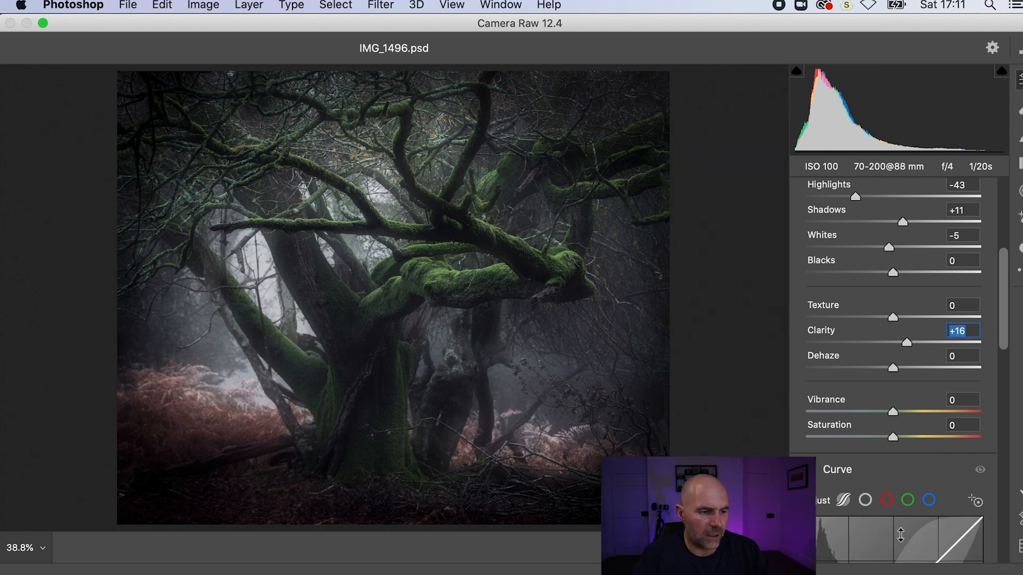
pyautogui.click(995, 571)
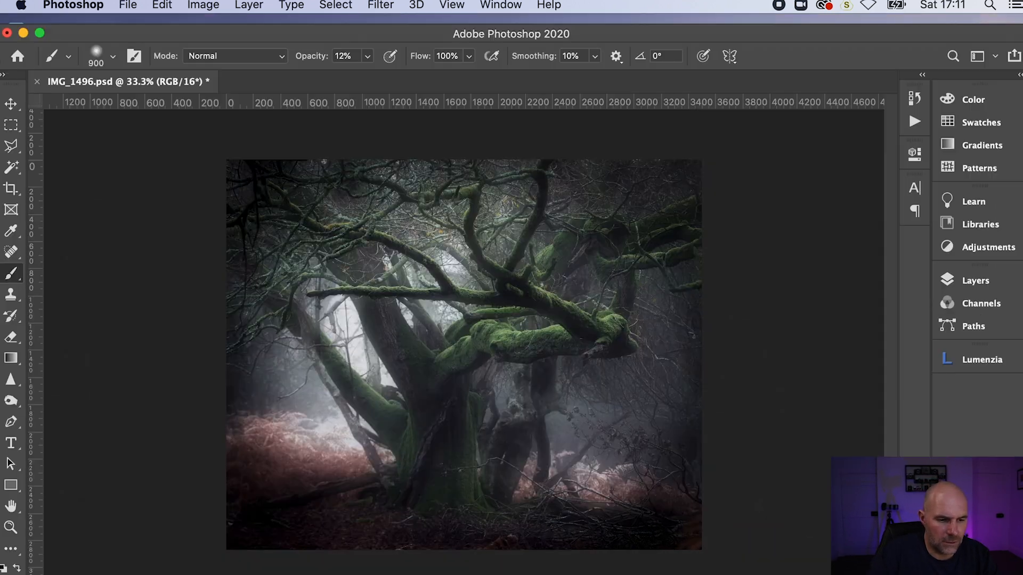
# - Apply a Color Balance adjustment to the highlights with Cyan/Red at +3 and Yellow/Blue at -6
pyautogui.press('super+b')
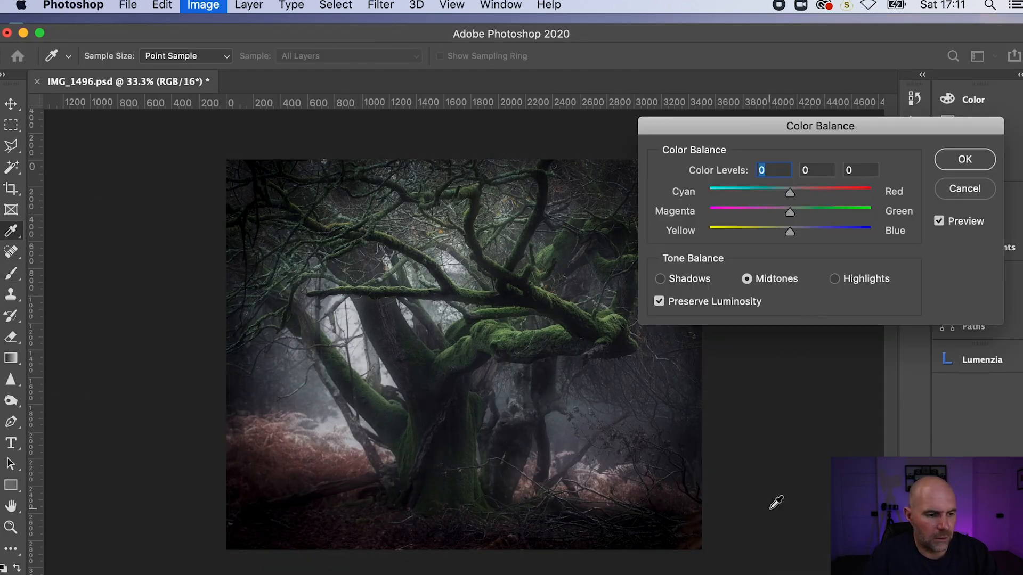
pyautogui.click(833, 279)
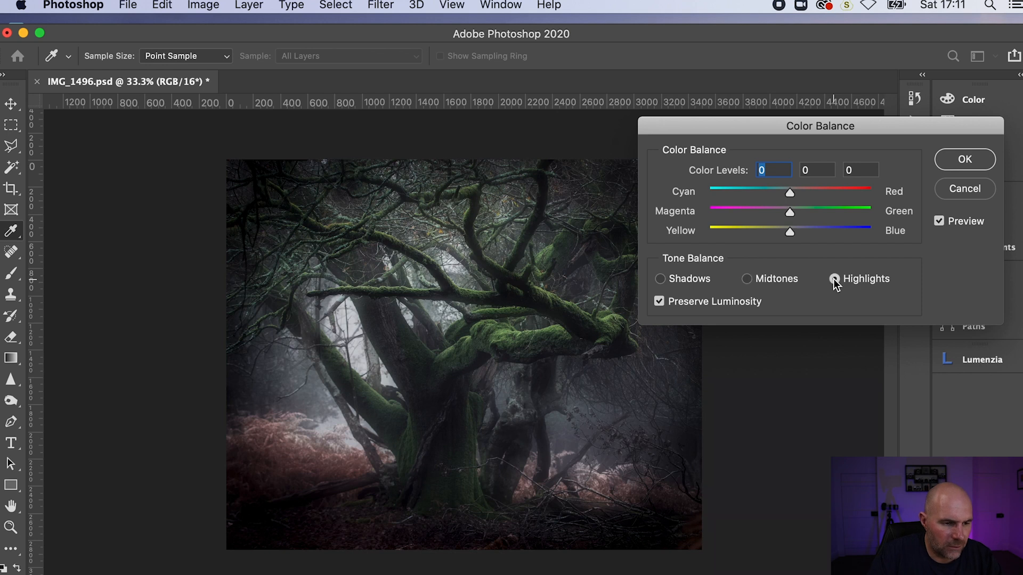
pyautogui.moveTo(788, 193); pyautogui.dragTo(792, 195)
pyautogui.moveTo(791, 233)
pyautogui.mouseDown()
pyautogui.moveTo(776, 233)
pyautogui.moveTo(785, 234)
pyautogui.mouseUp()
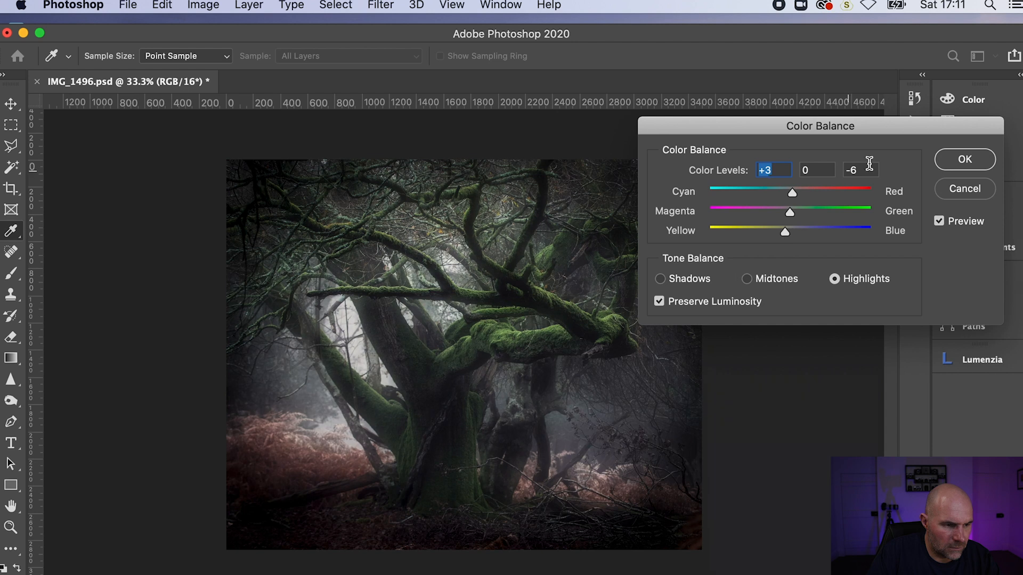
pyautogui.click(965, 159)
pyautogui.press('b')
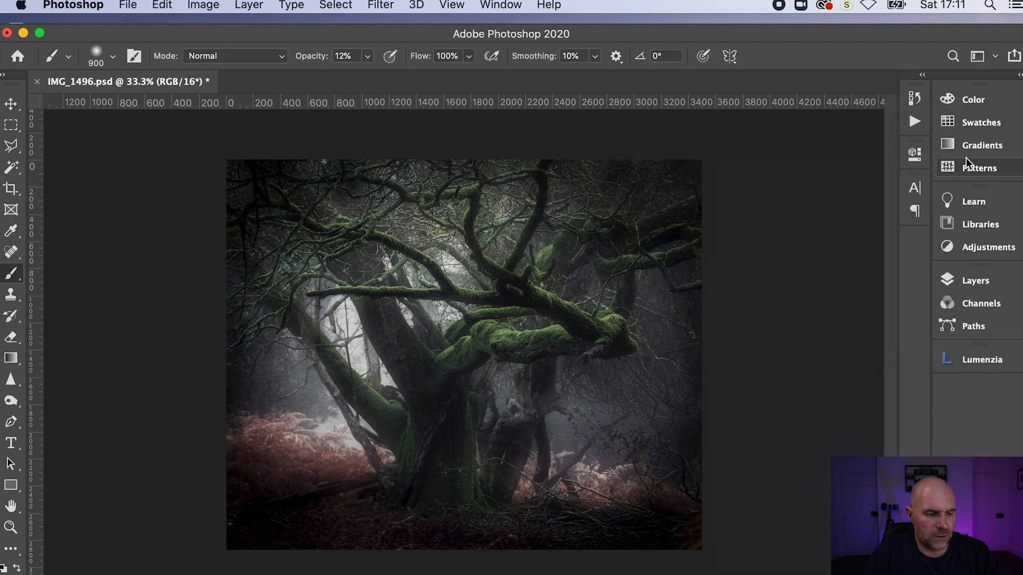
# - Apply a Hue/Saturation adjustment that slightly lowers the Master saturation of the whole image
pyautogui.press('super+u')
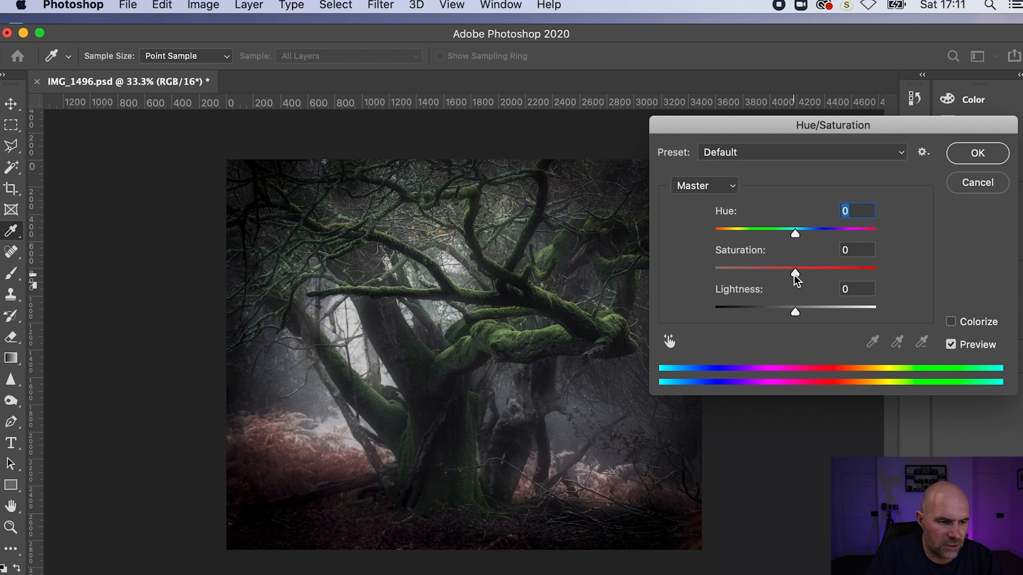
pyautogui.moveTo(794, 273)
pyautogui.mouseDown()
pyautogui.moveTo(756, 274)
pyautogui.moveTo(785, 274)
pyautogui.mouseUp()
pyautogui.click(978, 153)
pyautogui.press('b')
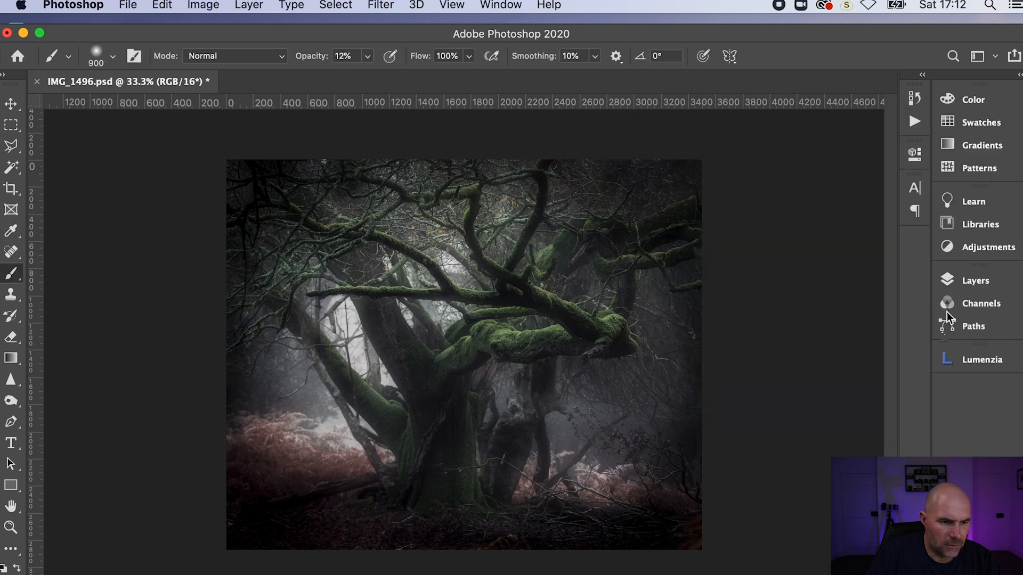
# - Apply a Brightness/Contrast adjustment with Brightness at 24, leaving Contrast at 0
pyautogui.click(204, 5)
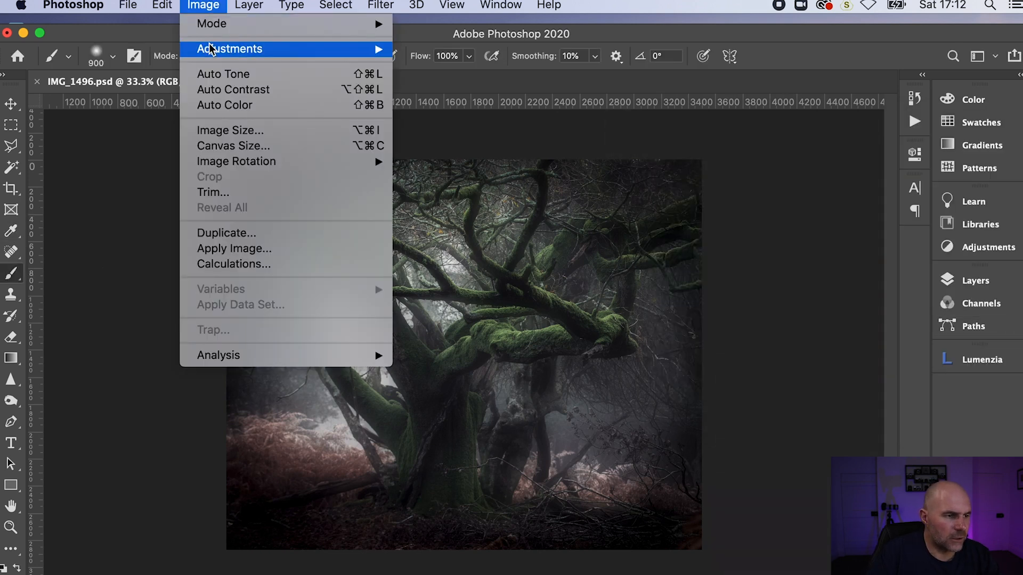
pyautogui.moveTo(229, 48)
pyautogui.click(418, 47)
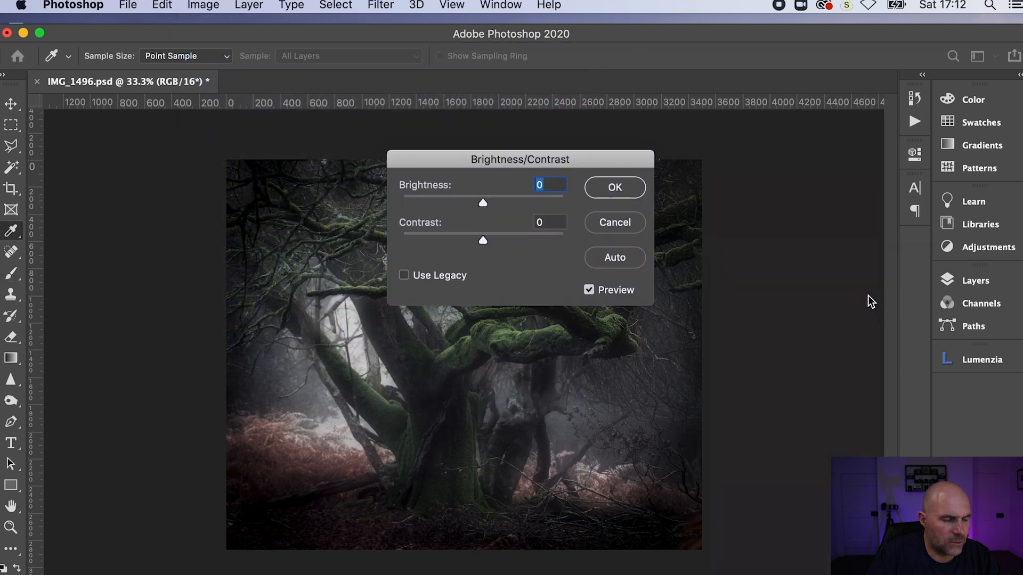
pyautogui.moveTo(592, 170); pyautogui.dragTo(920, 140)
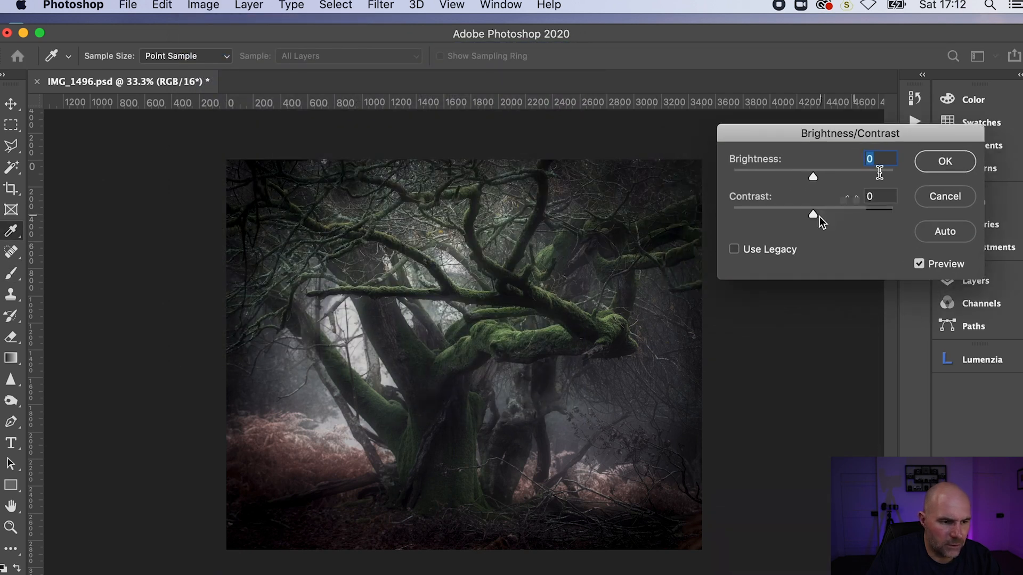
pyautogui.press('Tab')
pyautogui.moveTo(813, 177); pyautogui.dragTo(824, 177)
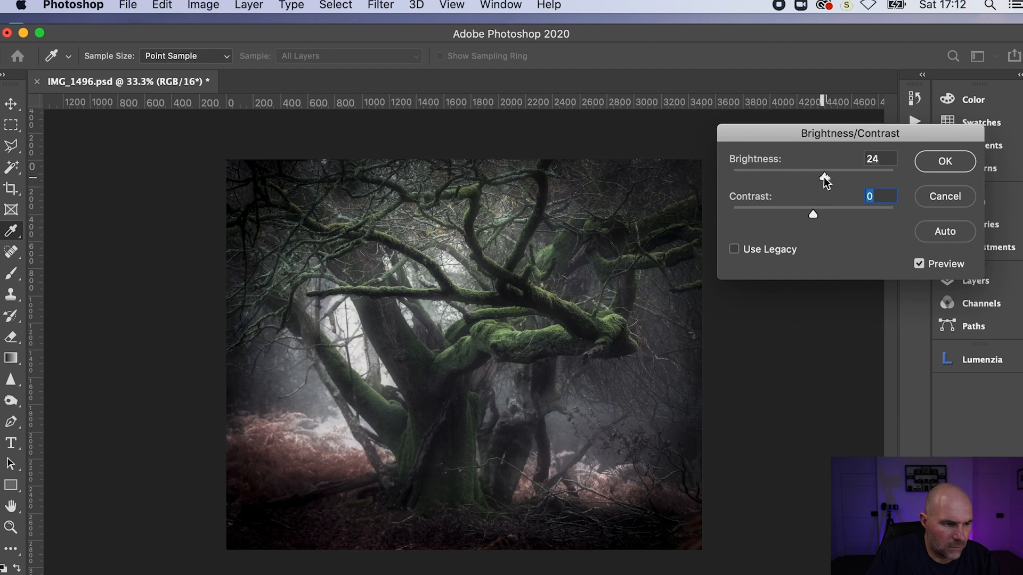
pyautogui.click(945, 161)
pyautogui.press('b')
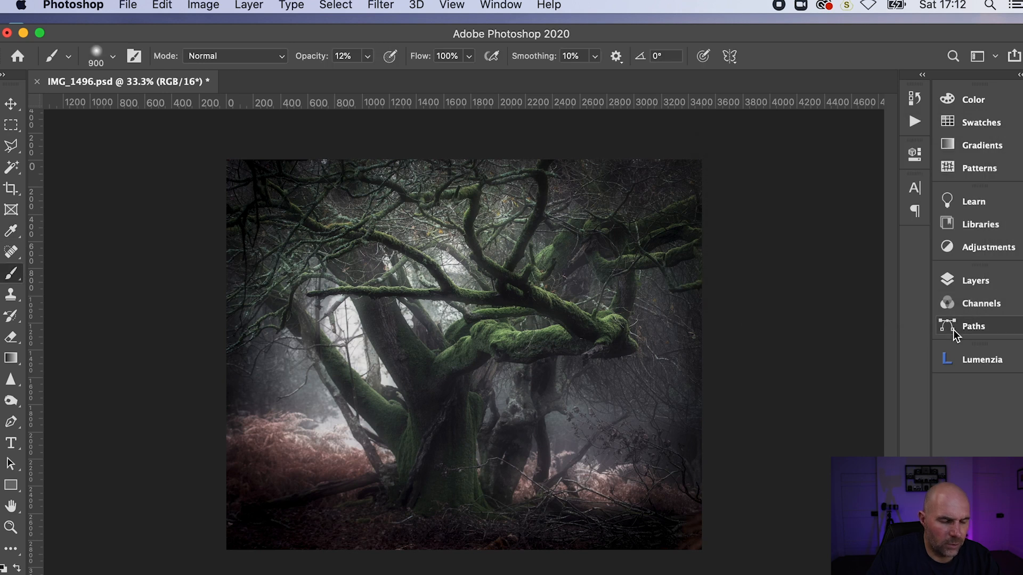
# - Apply a Levels adjustment to the RGB channel with the midtone input level at 0.92
pyautogui.hotkey('ctrl', 'l')
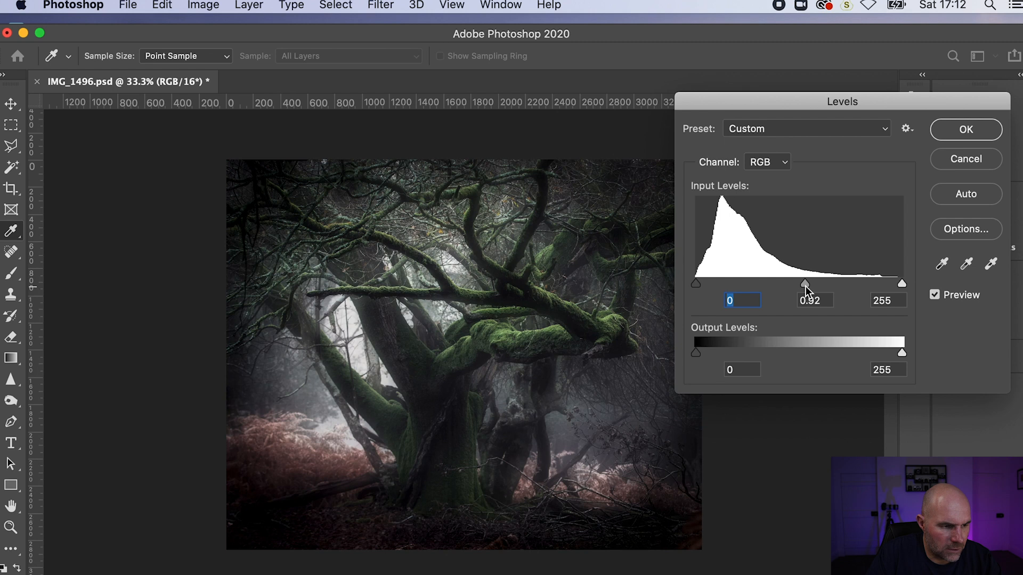
pyautogui.press('Tab')
pyautogui.click(965, 129)
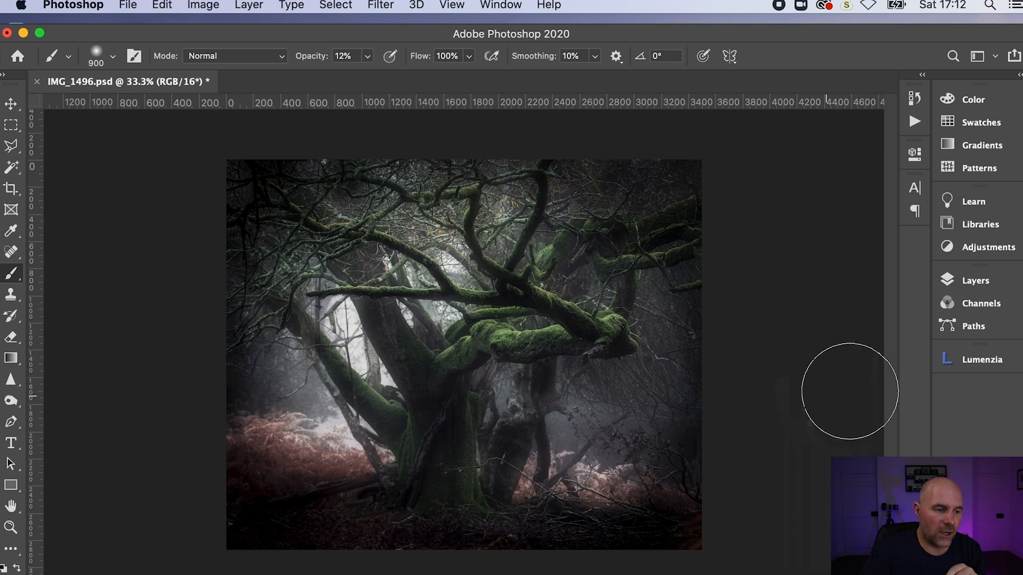
# - Create a Lumenzia Dodge / Burn layer from the D mask, using 50% gray pixels, all tones and the default Soft Light mode
pyautogui.click(944, 363)
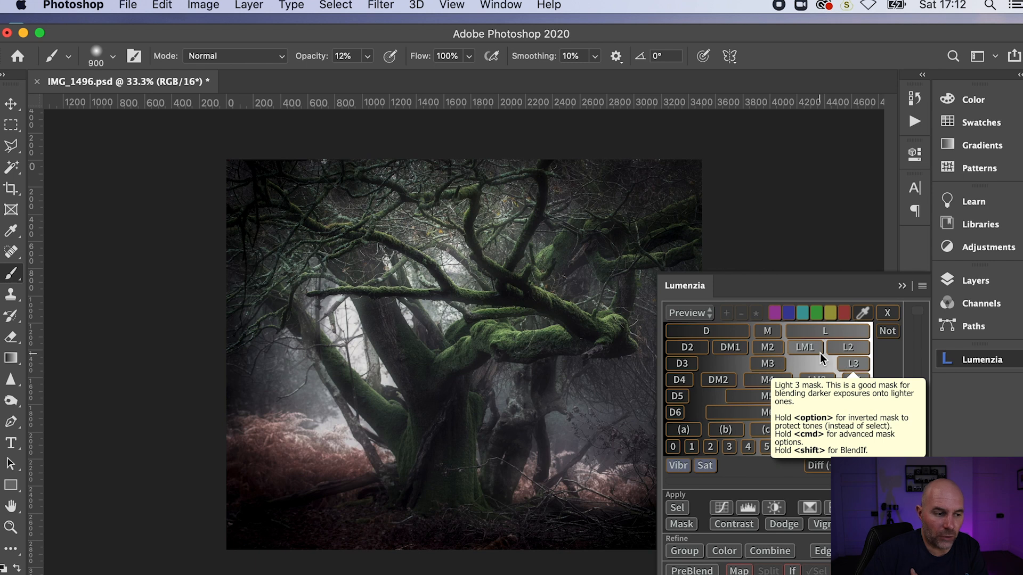
pyautogui.click(692, 350)
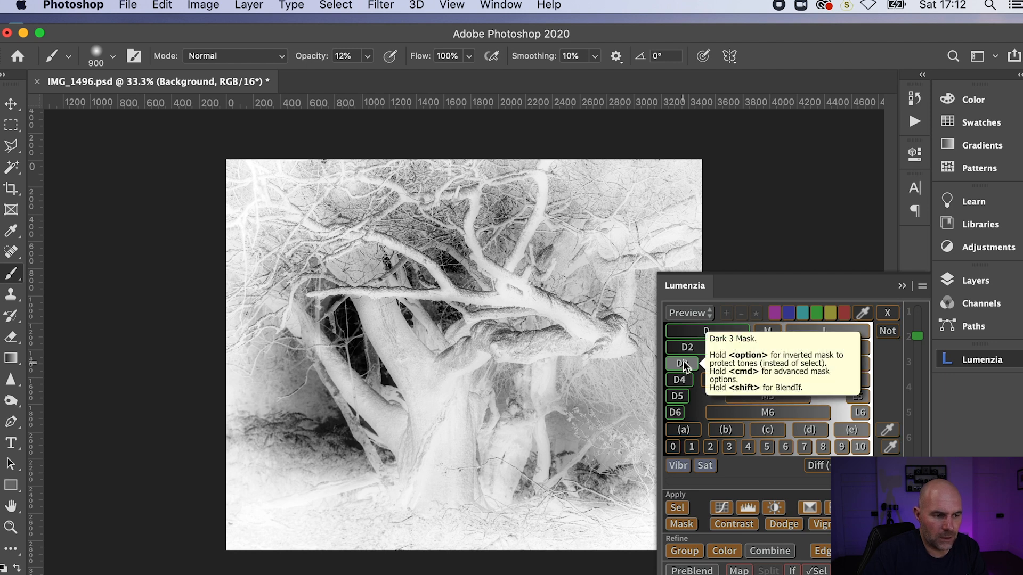
pyautogui.click(688, 330)
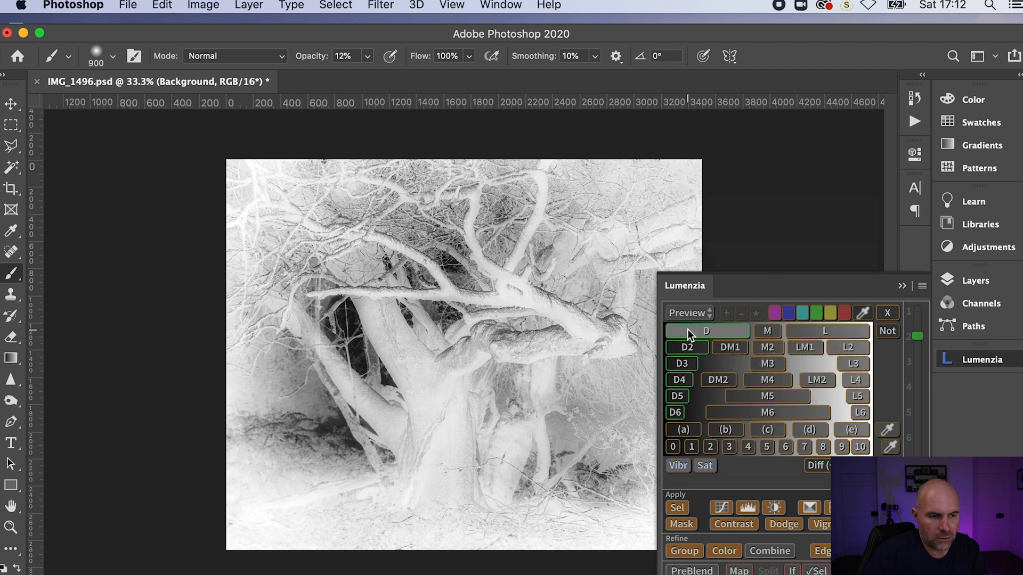
pyautogui.click(785, 525)
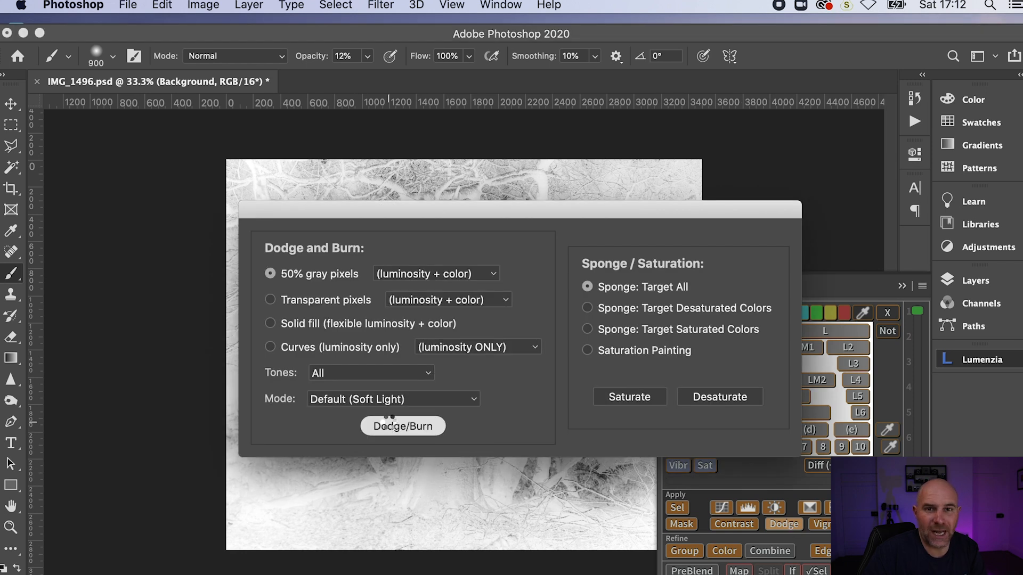
pyautogui.click(388, 424)
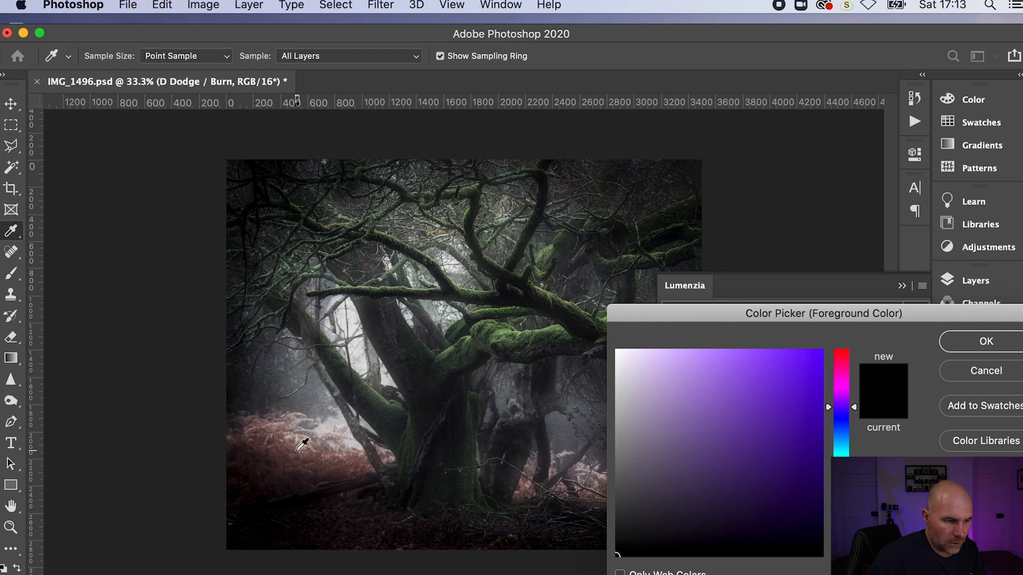
# - Sample the reddish ferns beside the trunk and set a slightly lighter muted red as the foreground colour
pyautogui.click(301, 442)
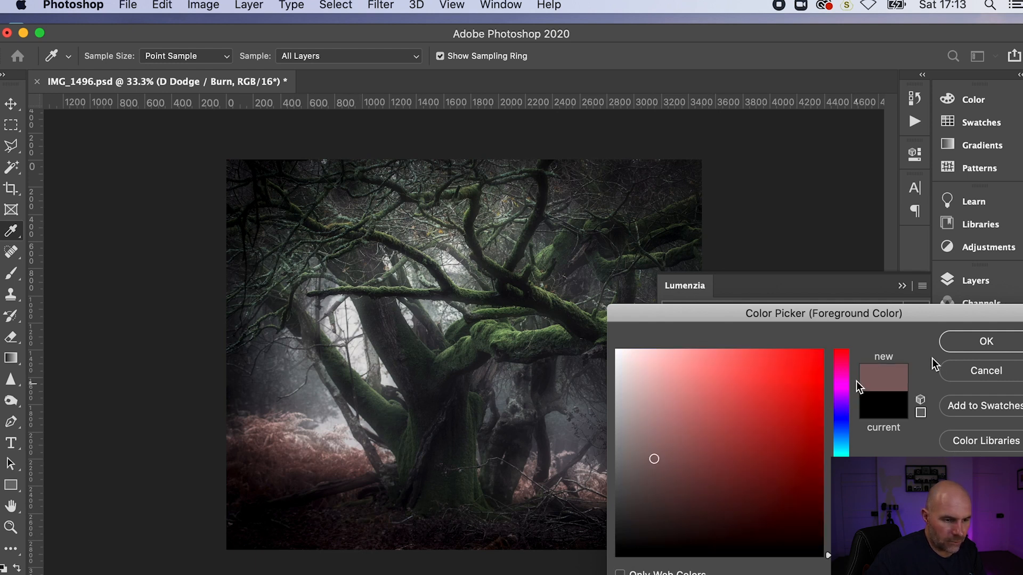
pyautogui.click(666, 447)
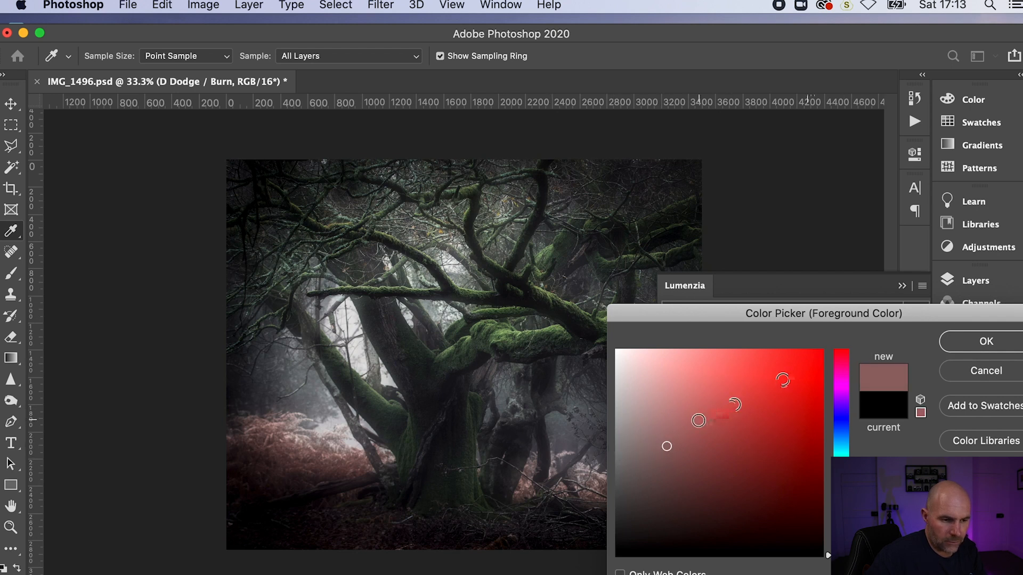
pyautogui.click(669, 435)
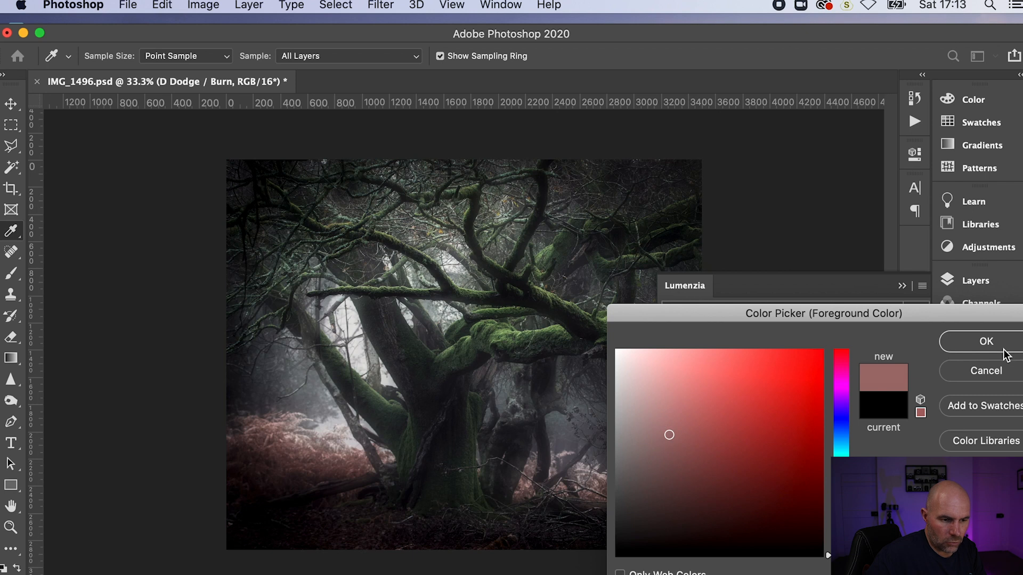
pyautogui.click(1019, 345)
# - Reduce the brush to 400 pixels and paint the D Dodge / Burn layer over the ferns on both sides of the trunk
pyautogui.press('[')
pyautogui.press('[')
pyautogui.press('[')
pyautogui.press('[')
pyautogui.press('[')
pyautogui.moveTo(257, 447); pyautogui.dragTo(365, 472)
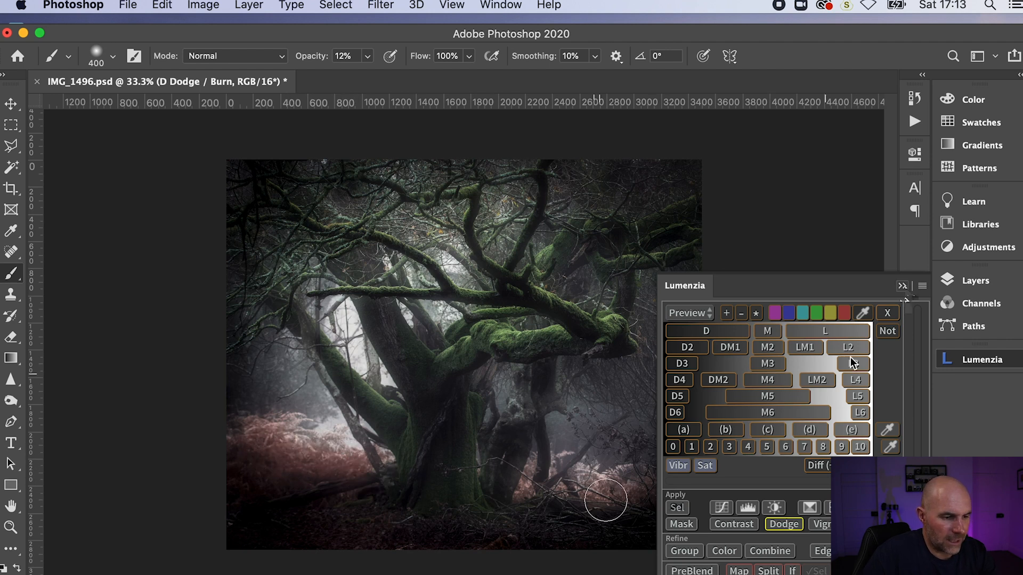
pyautogui.click(735, 427)
pyautogui.moveTo(661, 497); pyautogui.dragTo(531, 483)
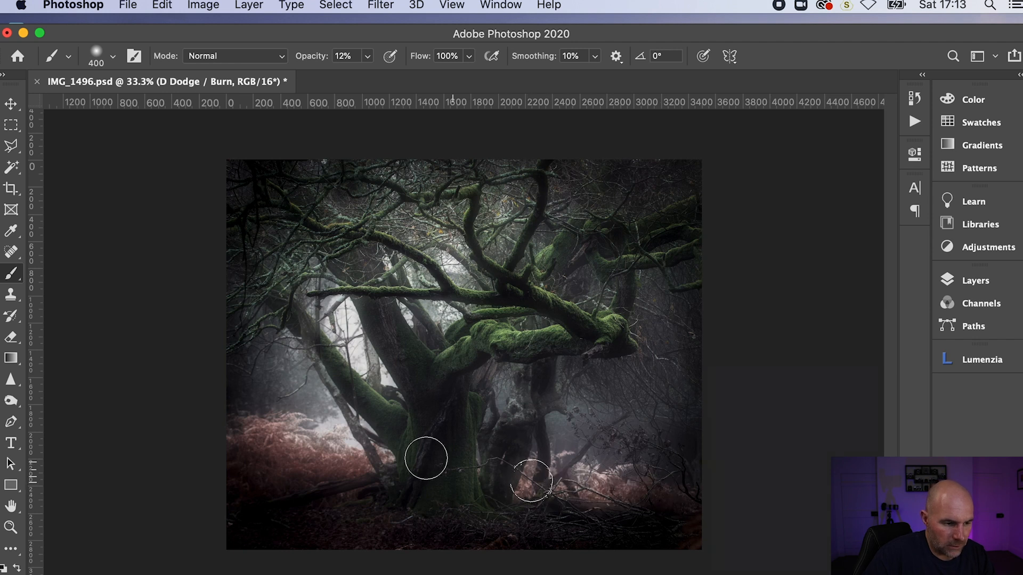
pyautogui.moveTo(276, 452)
pyautogui.mouseDown()
pyautogui.moveTo(335, 478)
pyautogui.moveTo(302, 476)
pyautogui.moveTo(355, 479)
pyautogui.mouseUp()
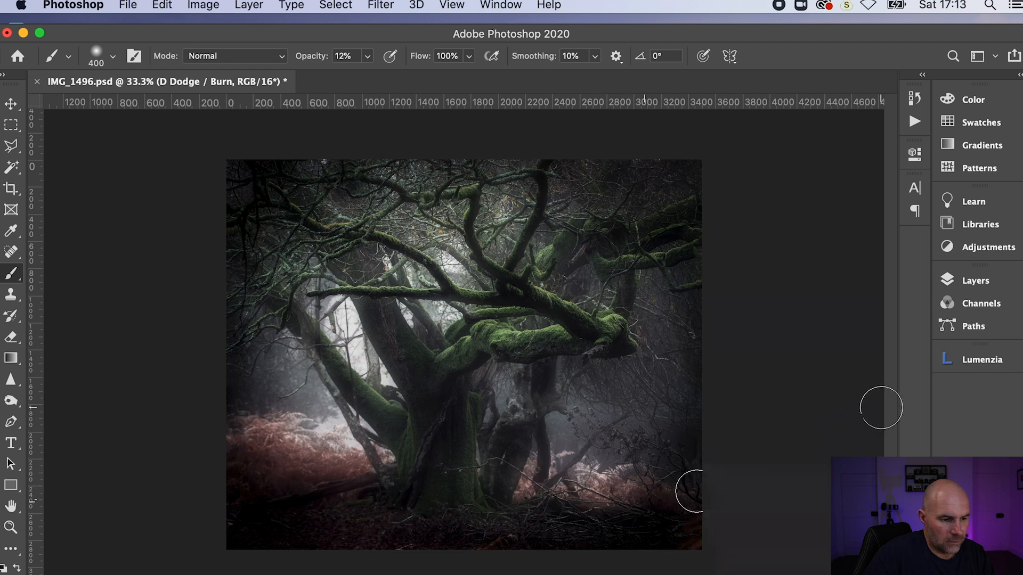
# - Toggle the D Dodge / Burn layer's visibility to compare the ferns with and without the painting
pyautogui.click(948, 282)
pyautogui.click(751, 374)
pyautogui.click(751, 374)
pyautogui.click(750, 377)
pyautogui.click(751, 376)
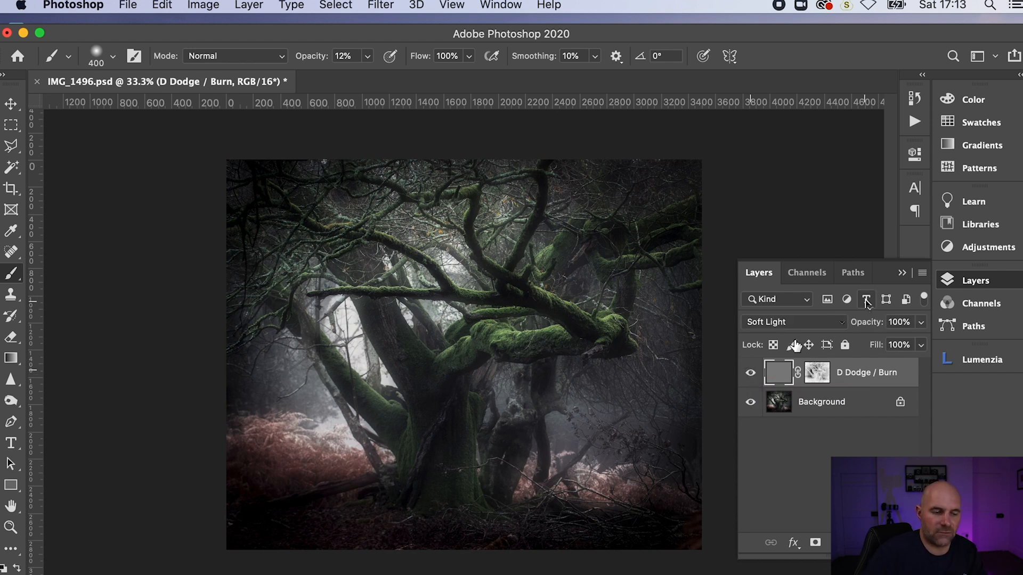
# - Create another Lumenzia Dodge / Burn layer from the LM1 mask
pyautogui.click(946, 358)
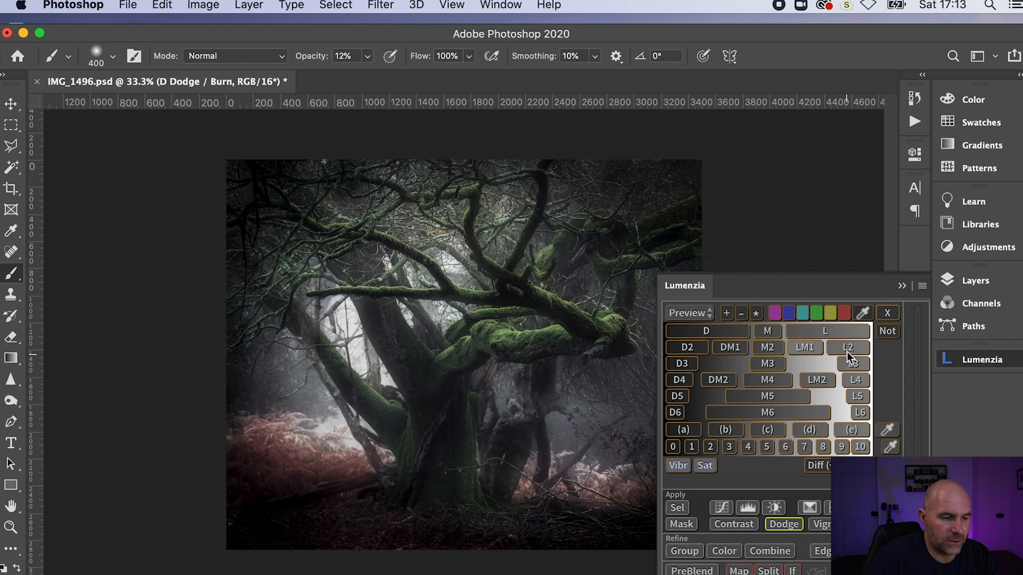
pyautogui.click(805, 347)
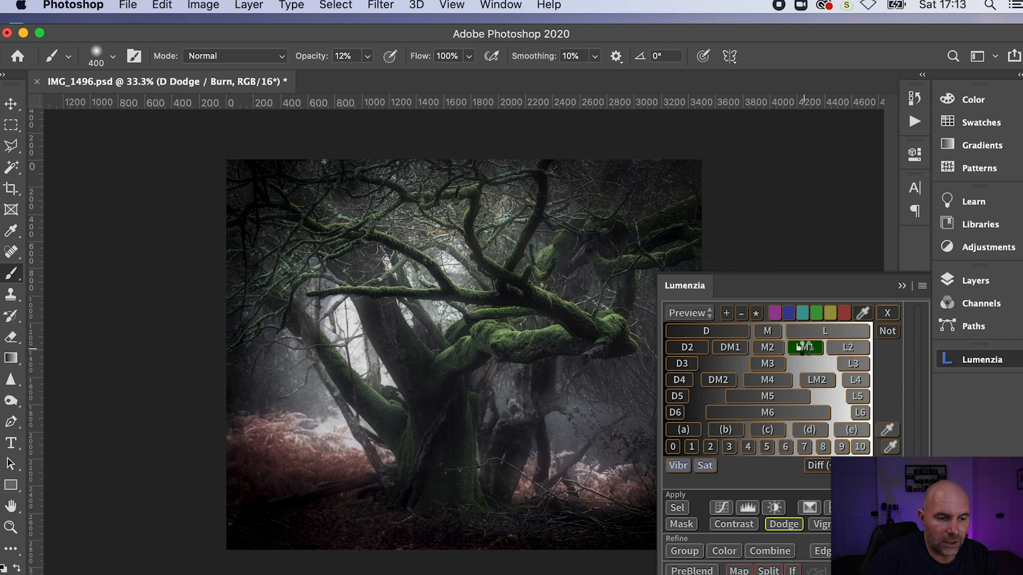
pyautogui.click(793, 527)
pyautogui.click(328, 426)
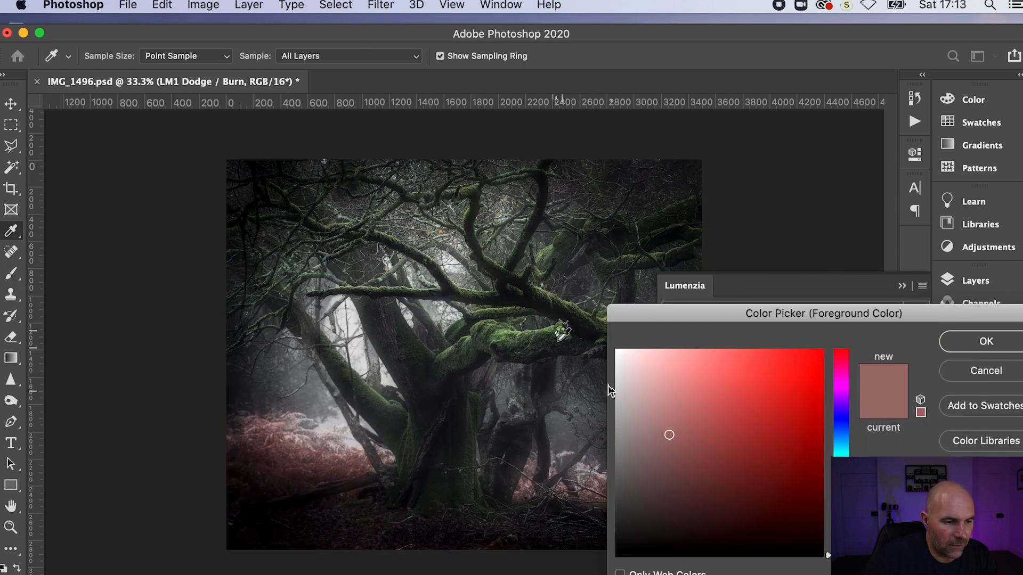
# - Sample the mossy green on the lower branch and set a light yellowish green as the foreground colour
pyautogui.click(557, 329)
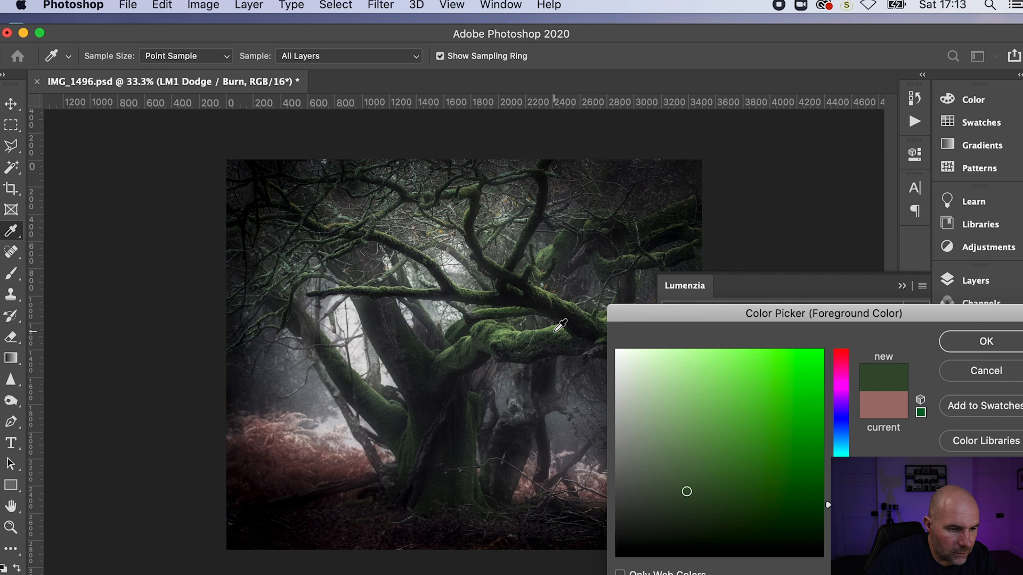
pyautogui.click(556, 325)
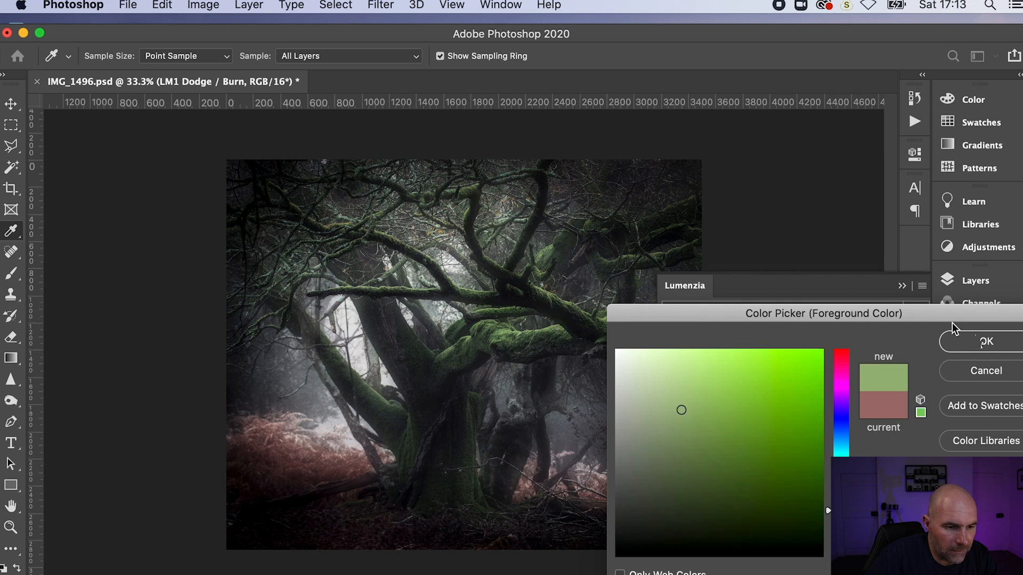
pyautogui.click(984, 341)
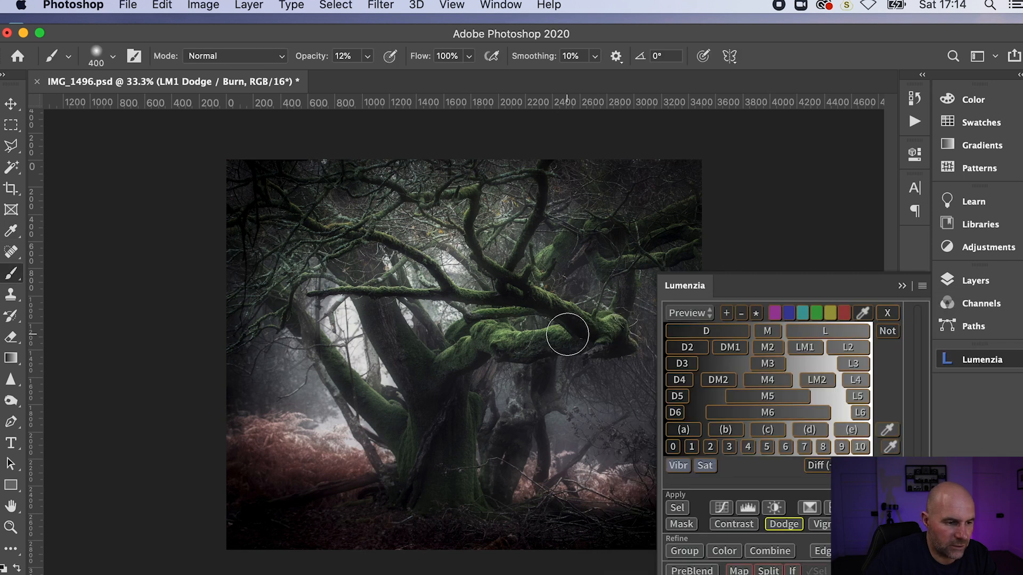
# - Reduce the brush to 175 pixels and paint the LM1 Dodge / Burn layer along the thick lower mossy branch
pyautogui.press('[')
pyautogui.press('[')
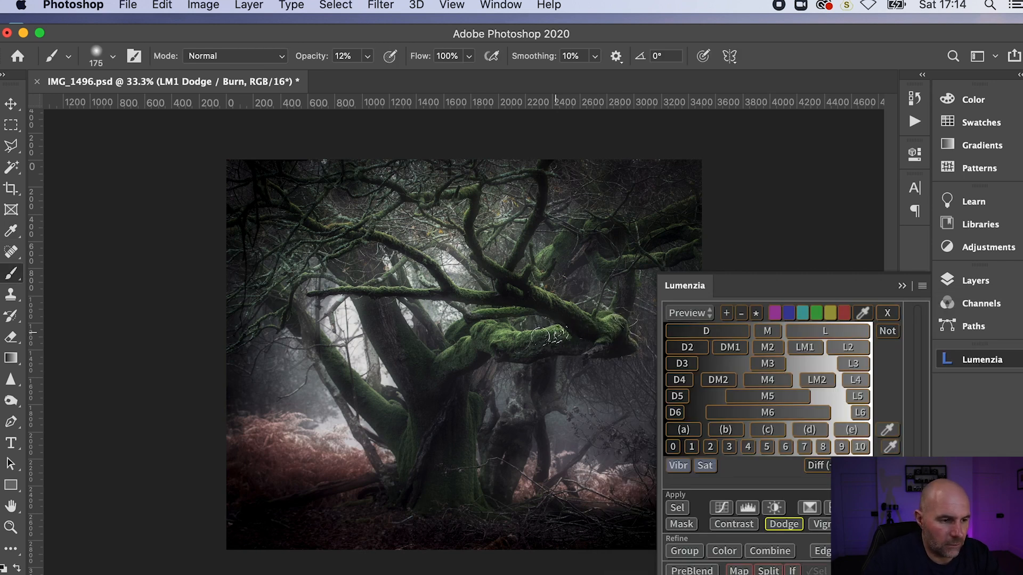
pyautogui.moveTo(478, 334)
pyautogui.mouseDown()
pyautogui.moveTo(442, 362)
pyautogui.moveTo(482, 332)
pyautogui.moveTo(535, 340)
pyautogui.moveTo(603, 329)
pyautogui.mouseUp()
# - Raise the brush opacity to 53% and paint over the moss on the lower branch again
pyautogui.click(368, 56)
pyautogui.moveTo(392, 80); pyautogui.dragTo(399, 76)
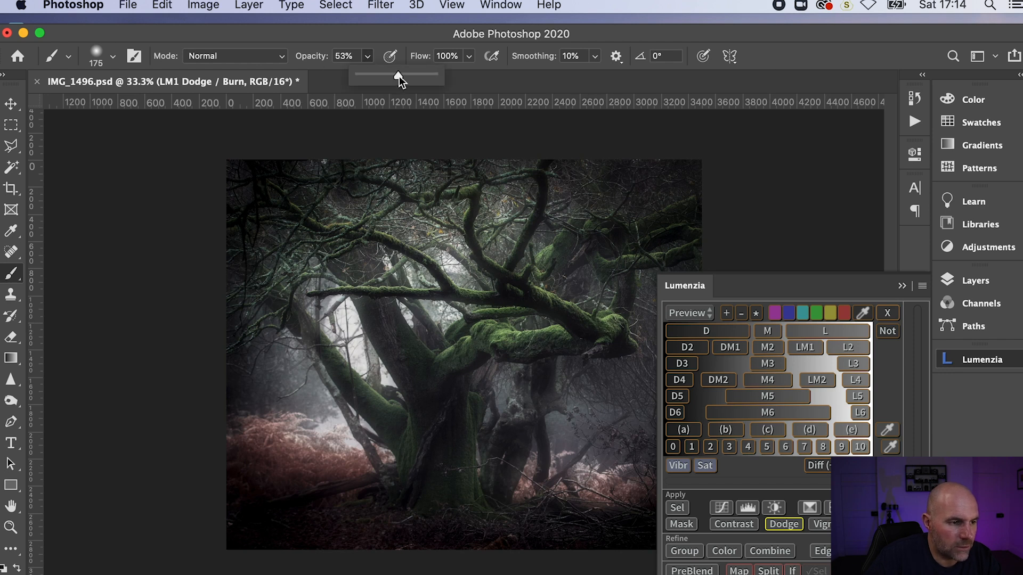
pyautogui.click(557, 333)
pyautogui.moveTo(560, 331)
pyautogui.mouseDown()
pyautogui.moveTo(497, 332)
pyautogui.moveTo(444, 362)
pyautogui.moveTo(470, 333)
pyautogui.moveTo(518, 311)
pyautogui.mouseUp()
# - Paint green over the moss at the branch's end and along the long horizontal branch with a 125-pixel brush, and reduce the brush to 90 pixels
pyautogui.press('[')
pyautogui.press('[')
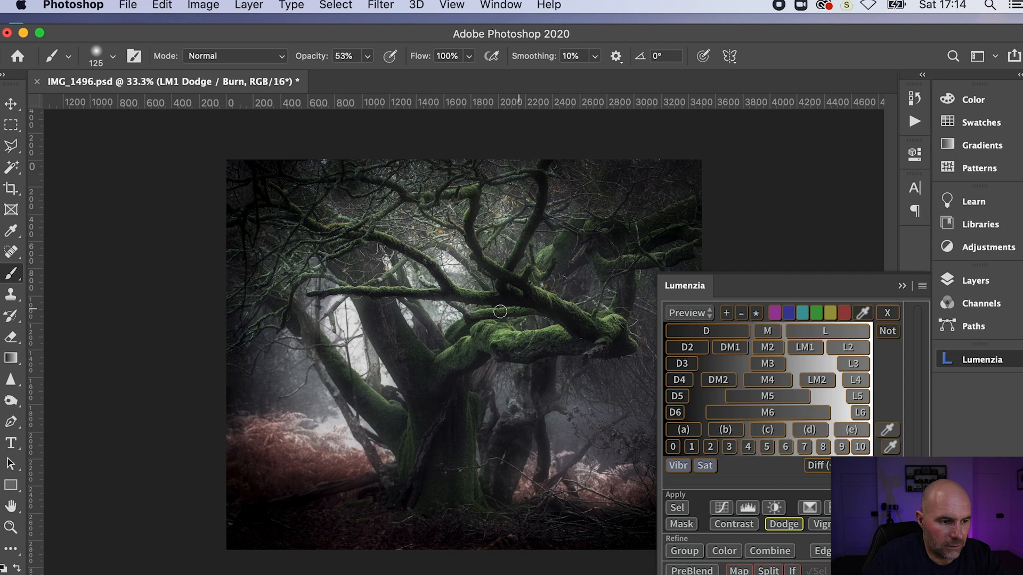
pyautogui.moveTo(621, 327); pyautogui.dragTo(601, 328)
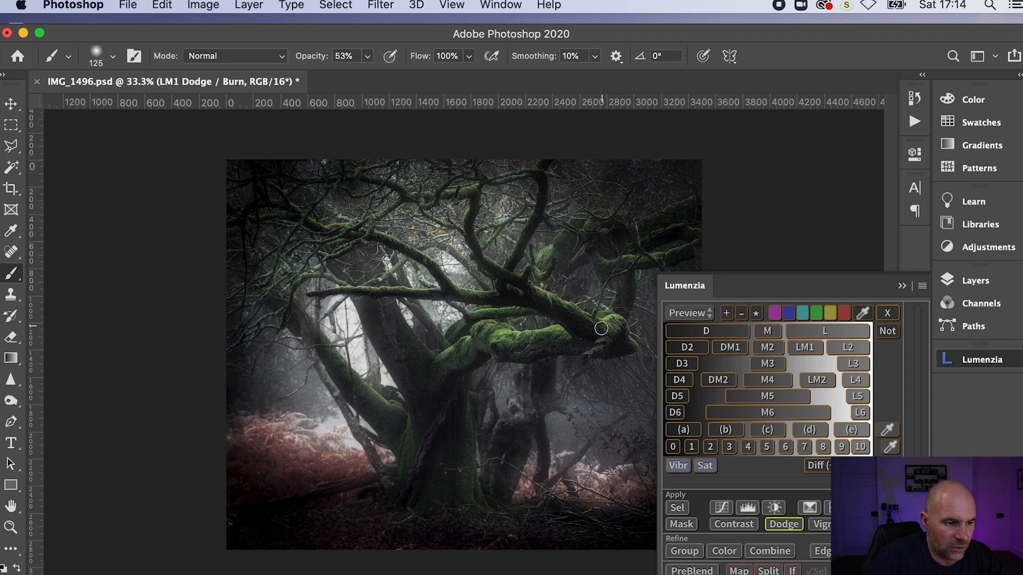
pyautogui.moveTo(534, 294); pyautogui.dragTo(467, 297)
pyautogui.moveTo(467, 296); pyautogui.dragTo(523, 294)
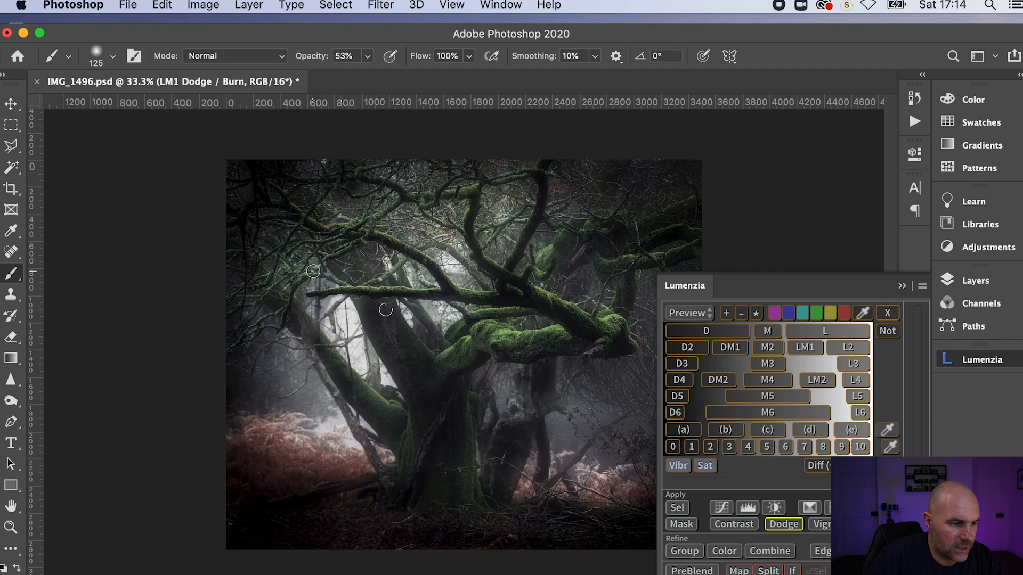
pyautogui.press('[')
pyautogui.press('[')
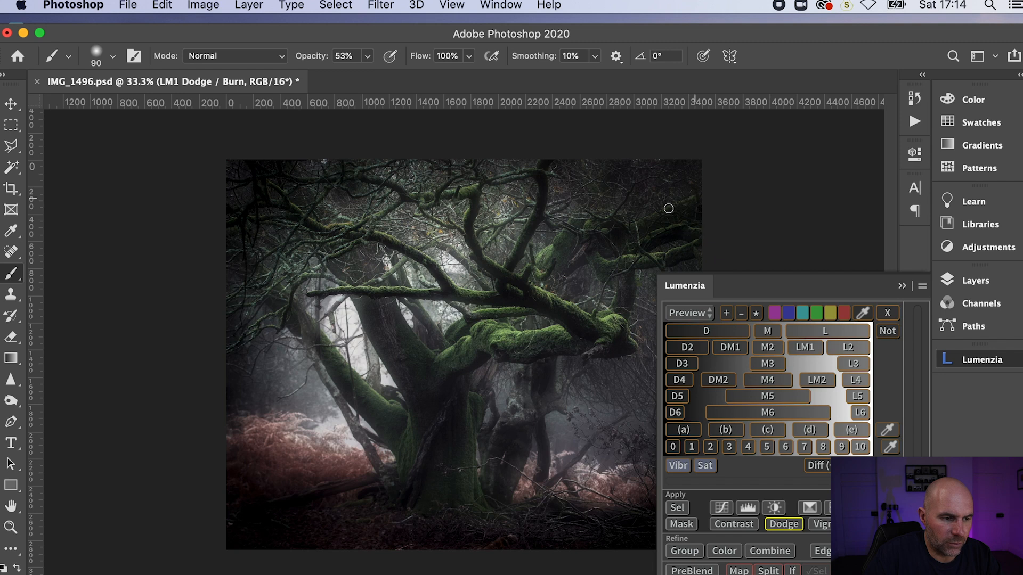
# - Toggle the LM1 Dodge / Burn layer's visibility to compare the moss with and without the green painting
pyautogui.click(902, 286)
pyautogui.click(954, 281)
pyautogui.click(751, 375)
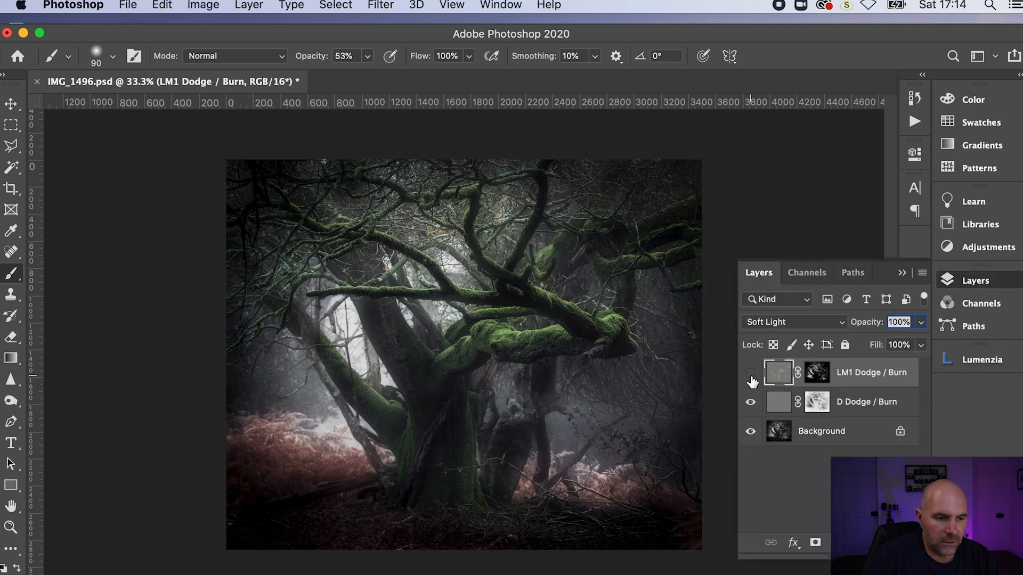
pyautogui.click(751, 375)
pyautogui.click(751, 375)
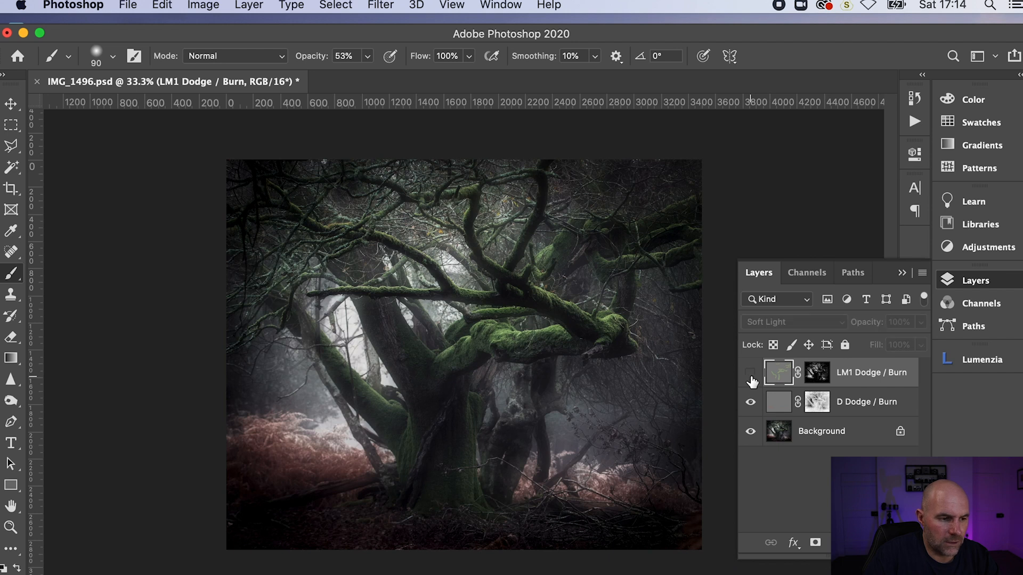
pyautogui.click(751, 376)
pyautogui.click(751, 375)
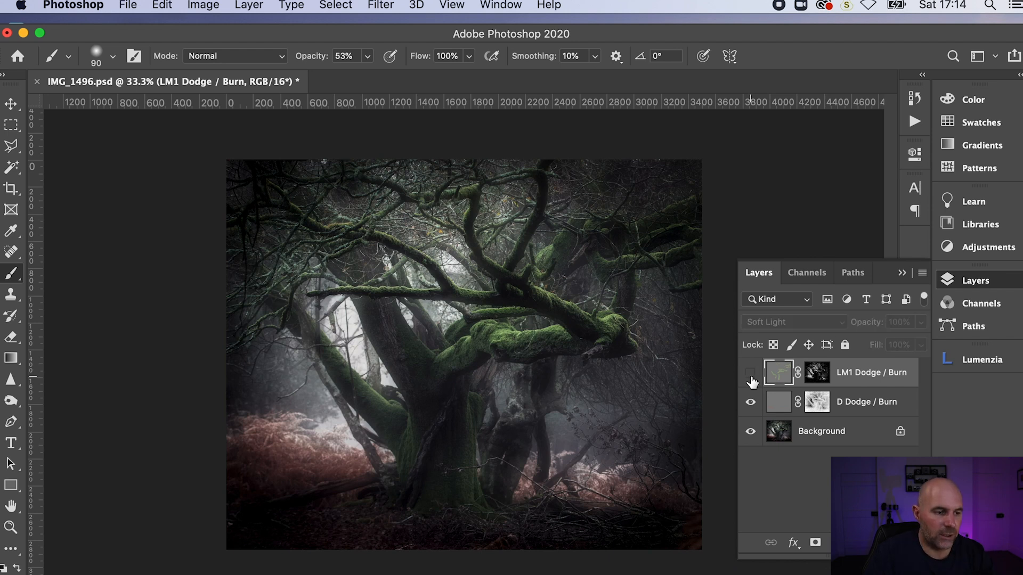
pyautogui.click(751, 375)
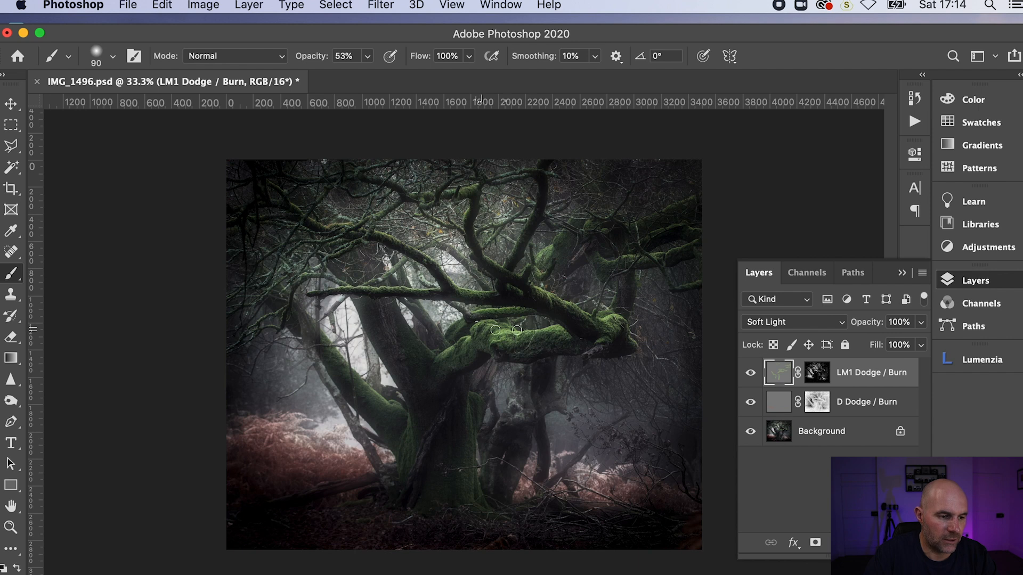
pyautogui.click(902, 272)
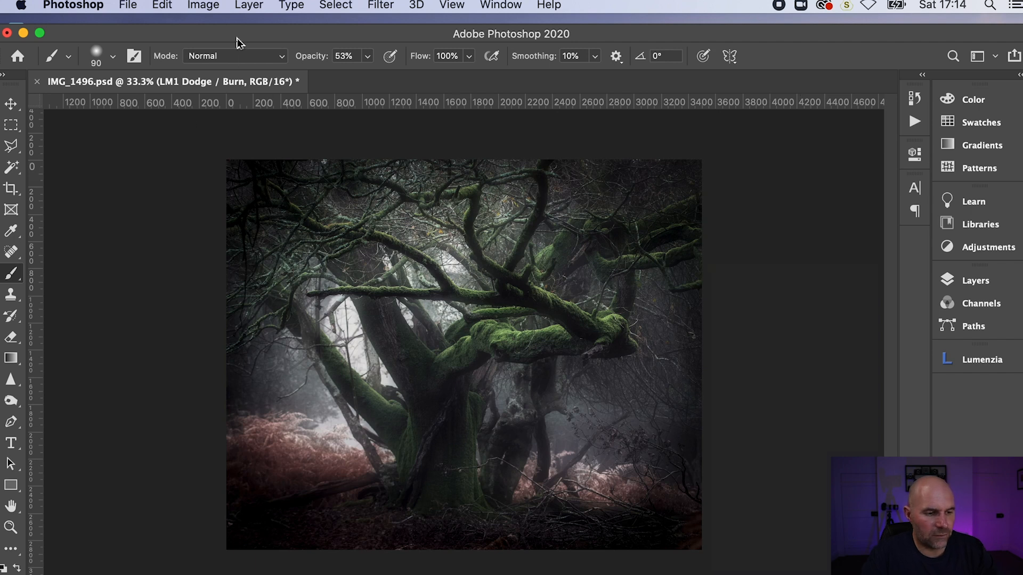
# - Flatten the image into a single layer
pyautogui.click(249, 5)
pyautogui.scroll(-1, 302, 209)
pyautogui.scroll(-3, 302, 209)
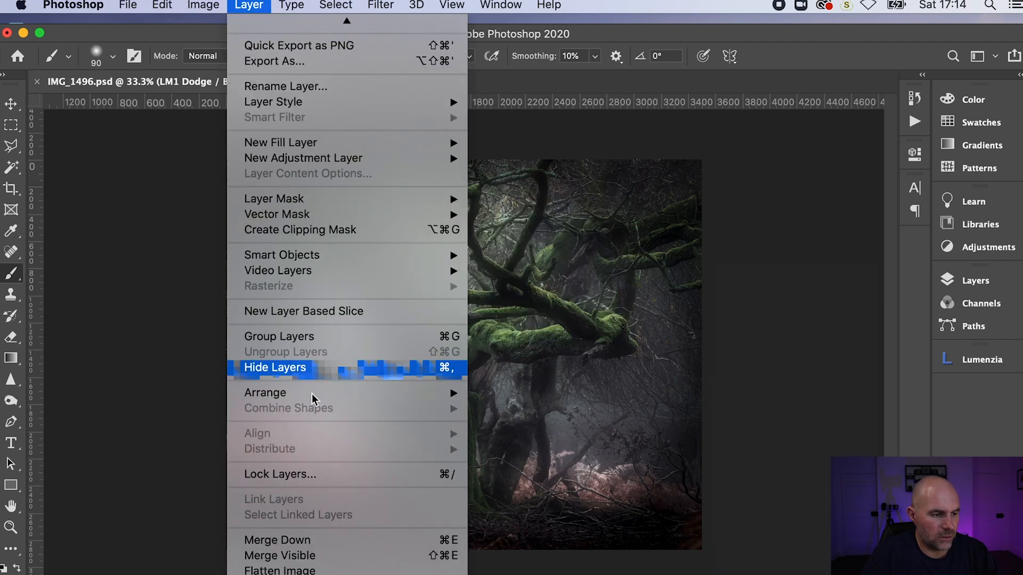
pyautogui.click(320, 571)
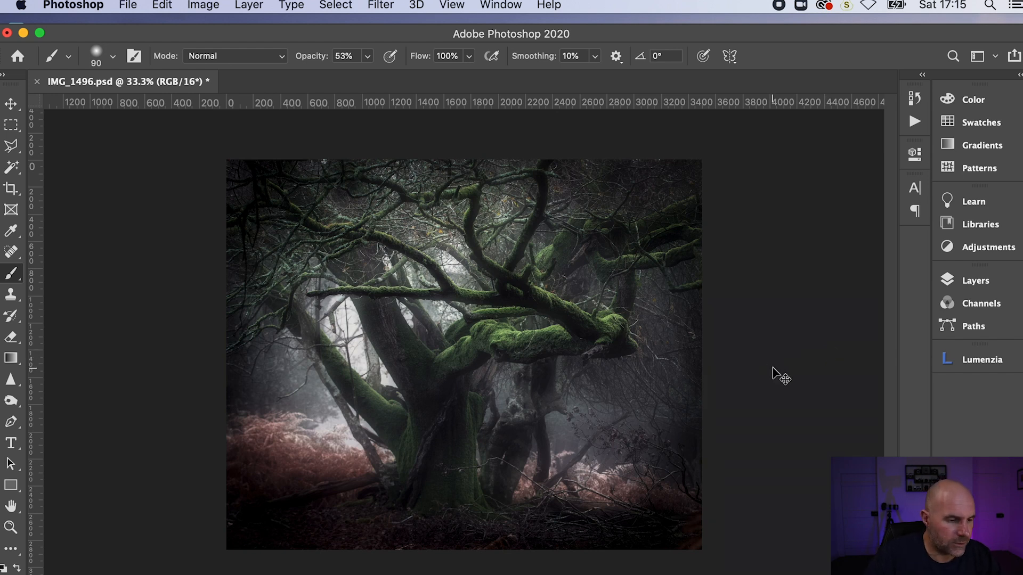
# - Shift the shadows towards blue with Color Balance at +6 and compare the image with and without the adjustment
pyautogui.press('super+l')
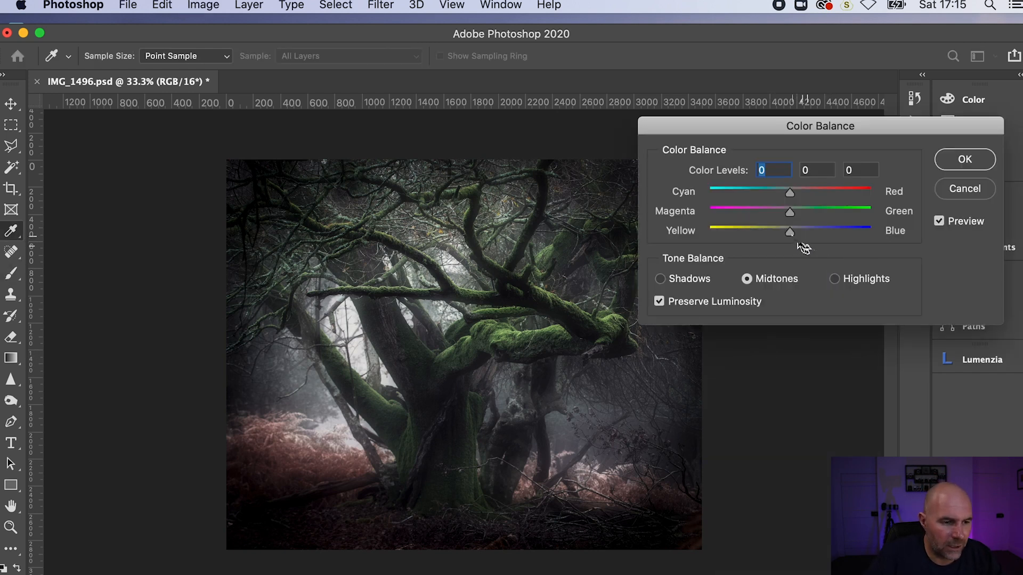
pyautogui.click(683, 269)
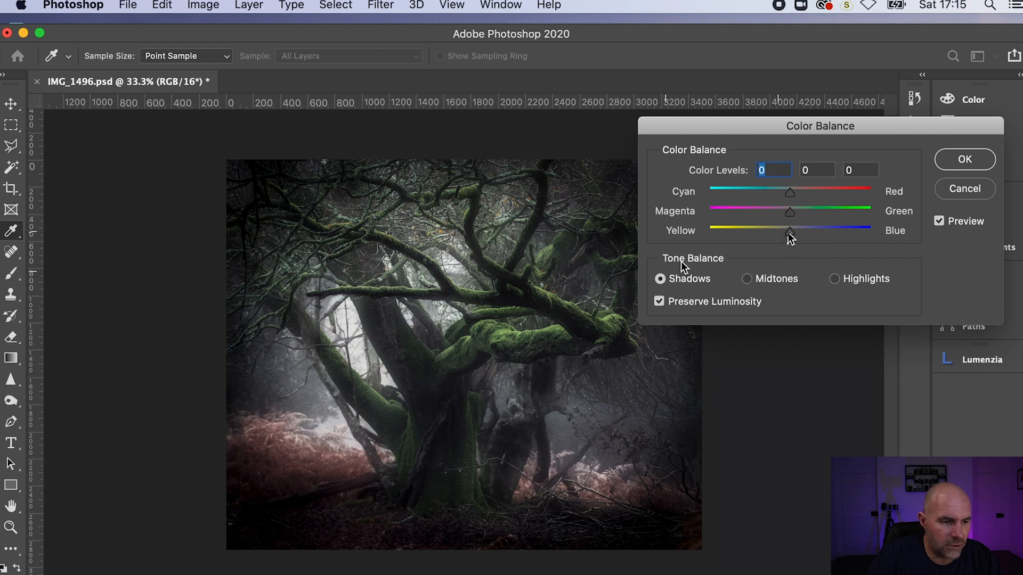
pyautogui.moveTo(790, 231); pyautogui.dragTo(795, 232)
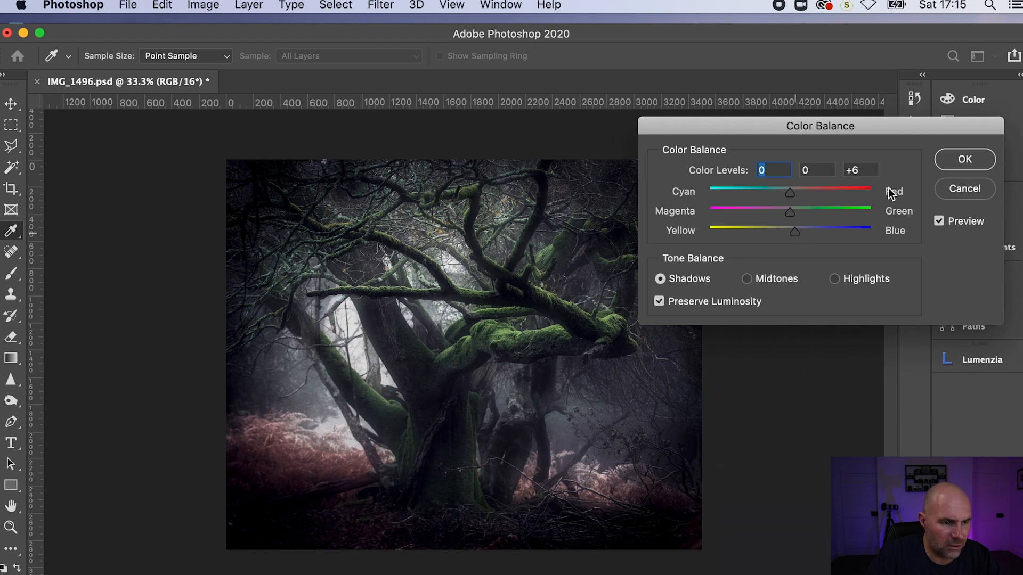
pyautogui.click(964, 160)
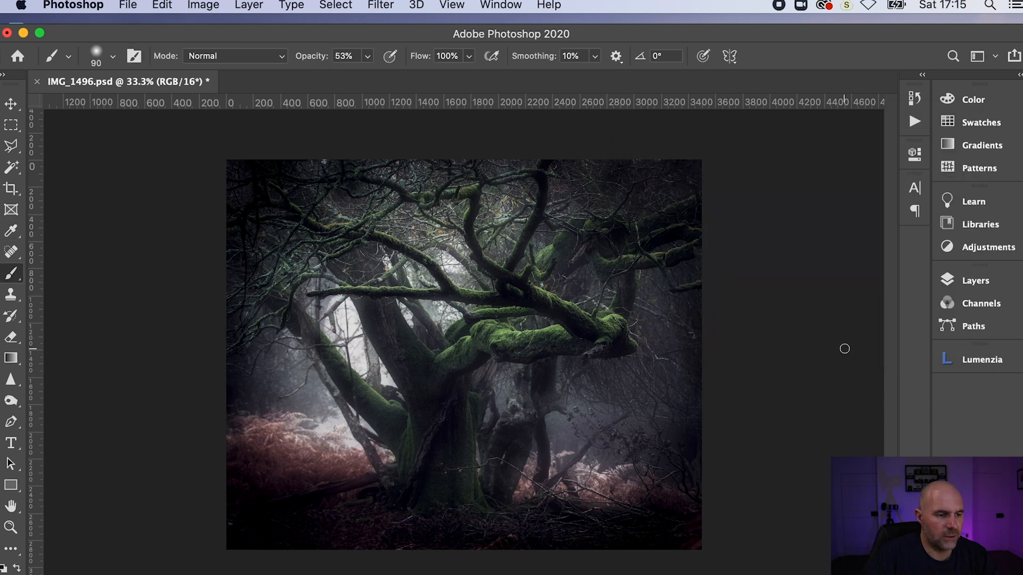
pyautogui.press('super+z')
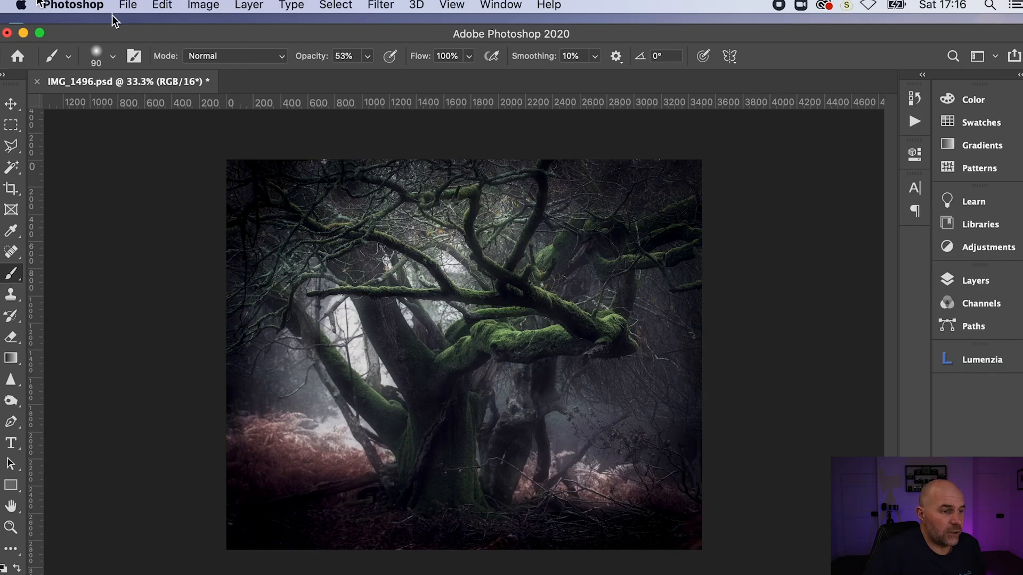
# - Save the image as IMG_1496.psd in the Desktop's Post Process/ps folder, replacing the existing file
pyautogui.click(127, 8)
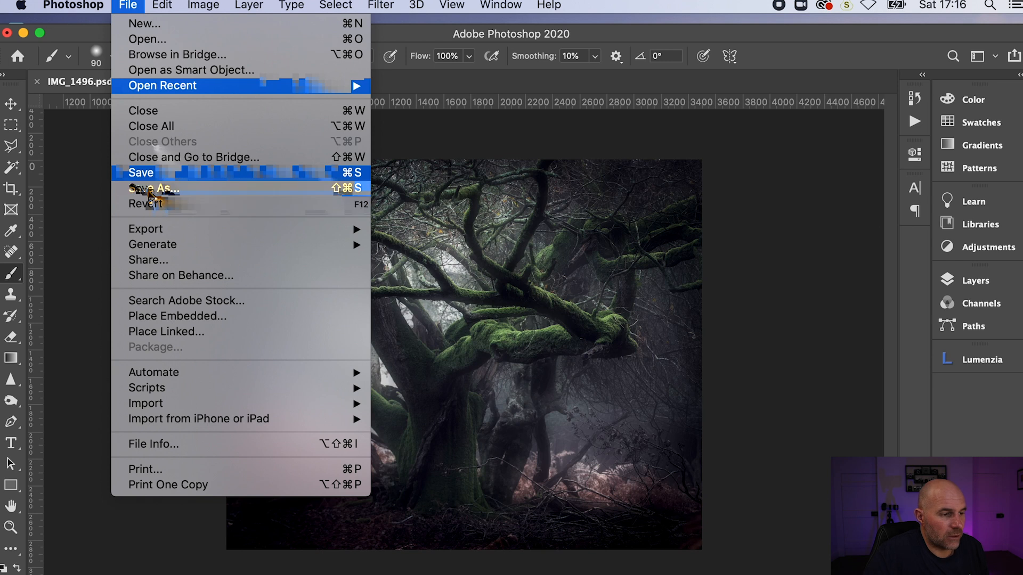
pyautogui.click(149, 190)
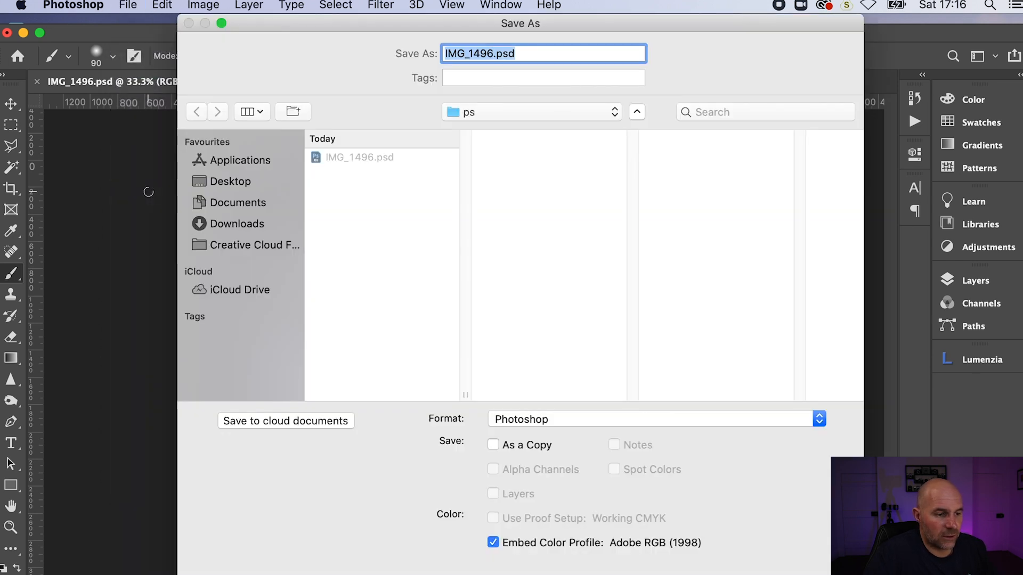
pyautogui.click(238, 183)
pyautogui.click(352, 173)
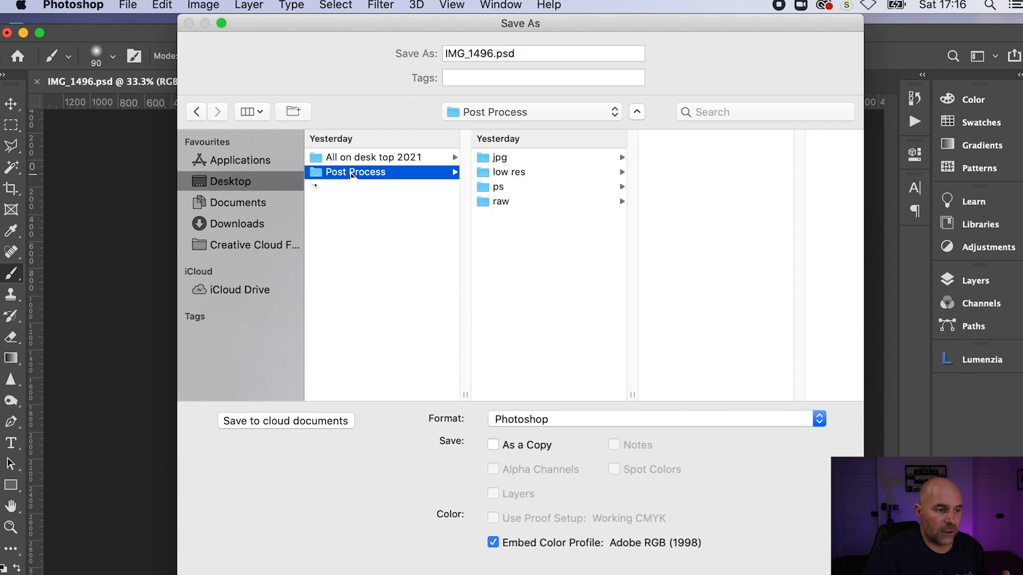
pyautogui.click(487, 188)
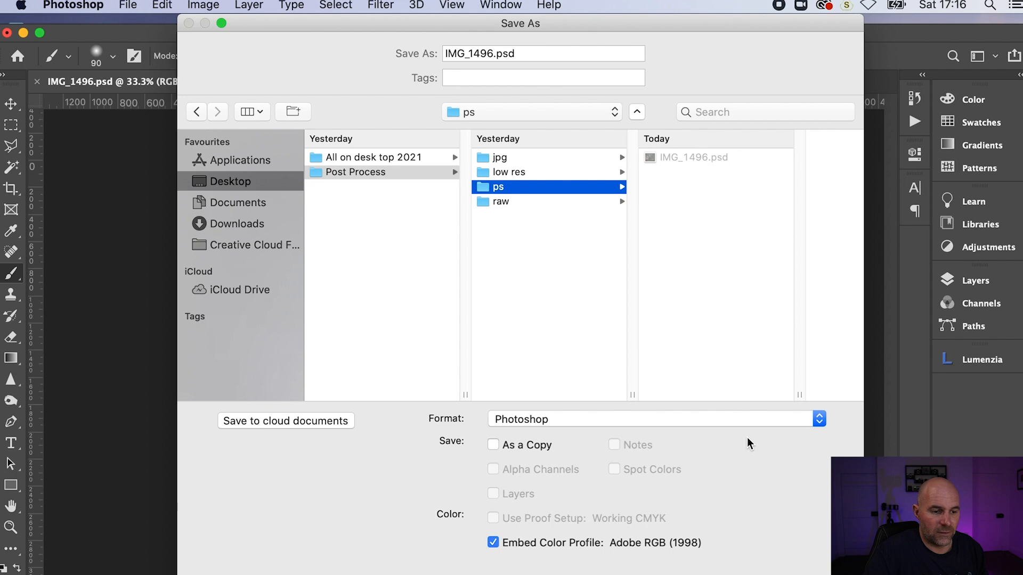
pyautogui.press('Return')
pyautogui.click(646, 128)
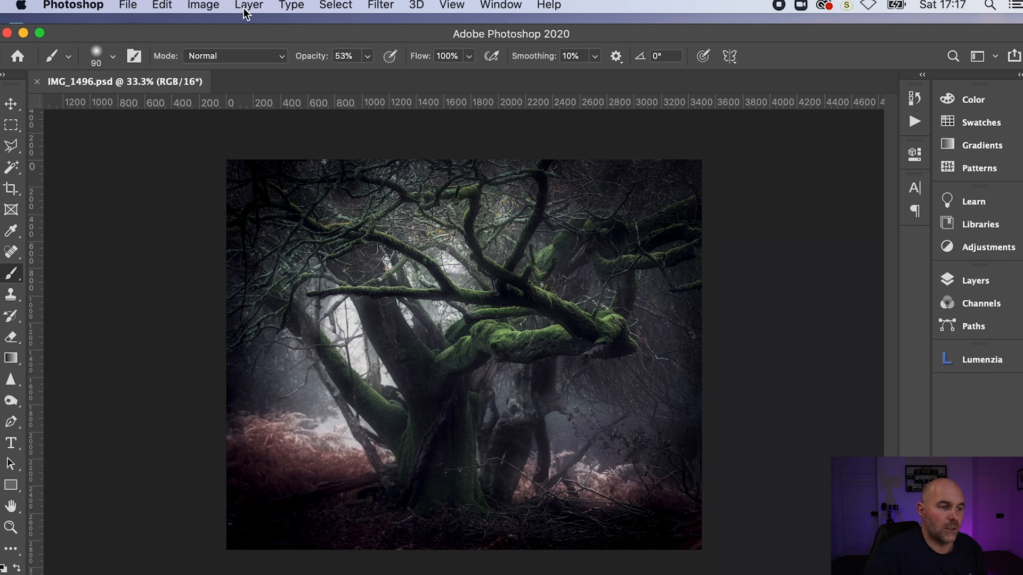
pyautogui.click(244, 8)
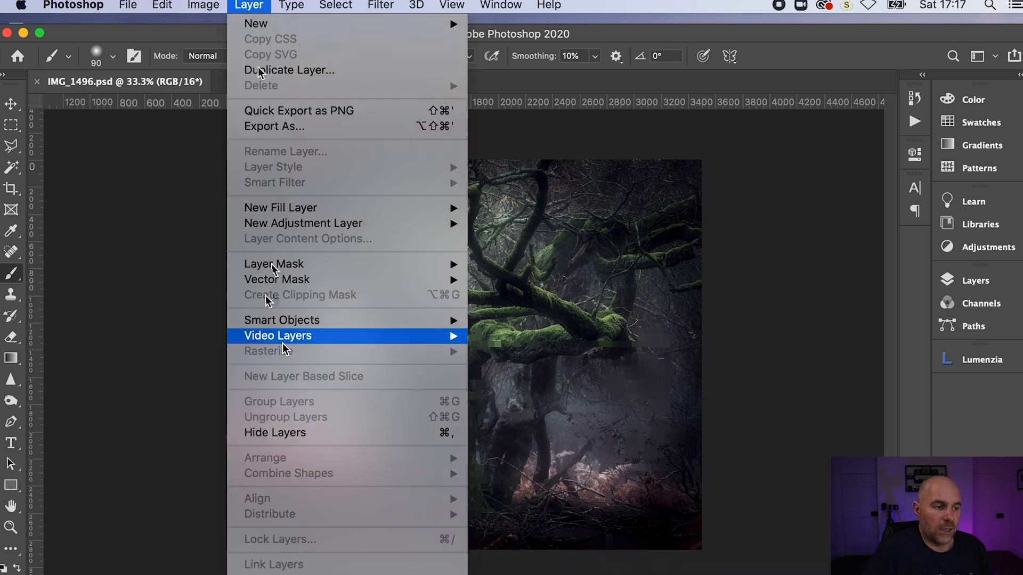
pyautogui.scroll(-1, 282, 347)
pyautogui.scroll(-3, 276, 480)
pyautogui.click(164, 421)
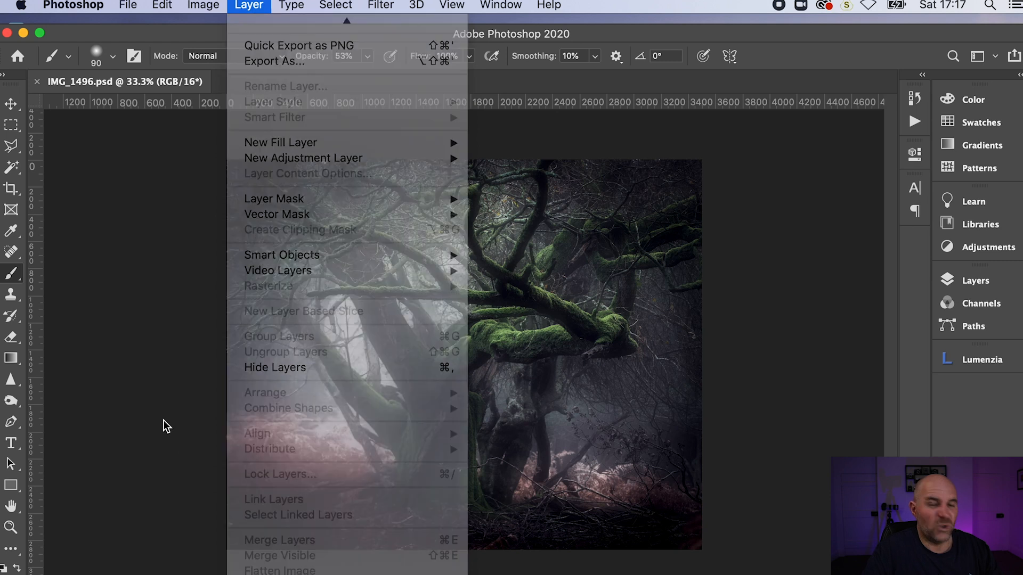
# - Save a further version as IMG_1496.psd in Photoshop format in the Desktop's Post Process/jpg folder
pyautogui.click(128, 7)
pyautogui.click(142, 192)
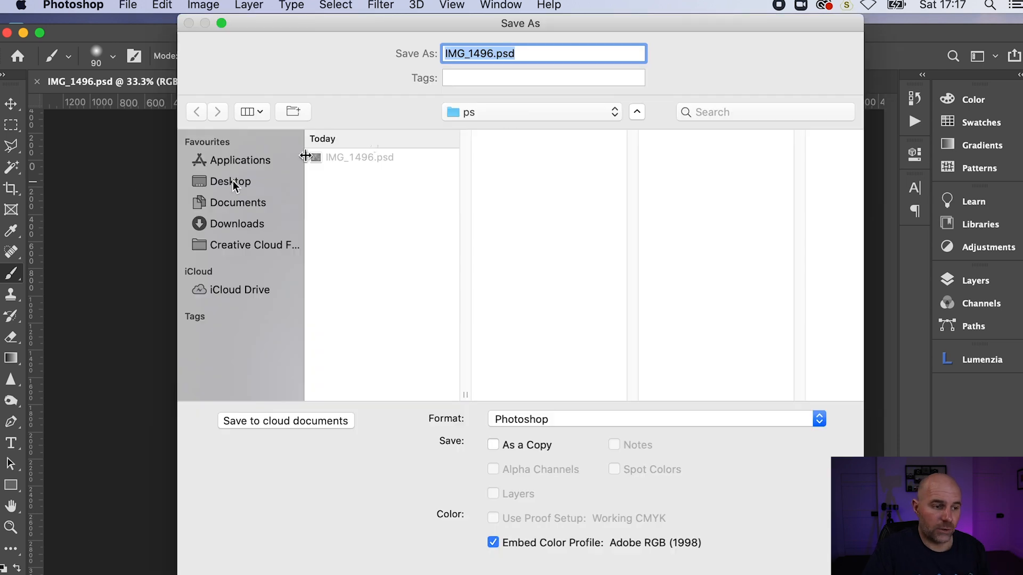
pyautogui.click(232, 181)
pyautogui.click(310, 174)
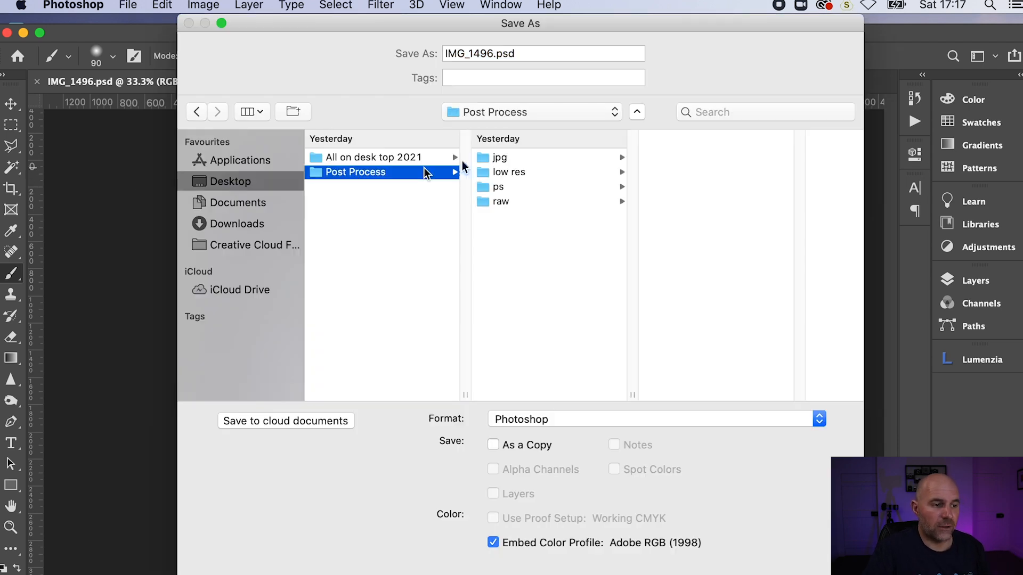
pyautogui.click(490, 158)
pyautogui.press('Return')
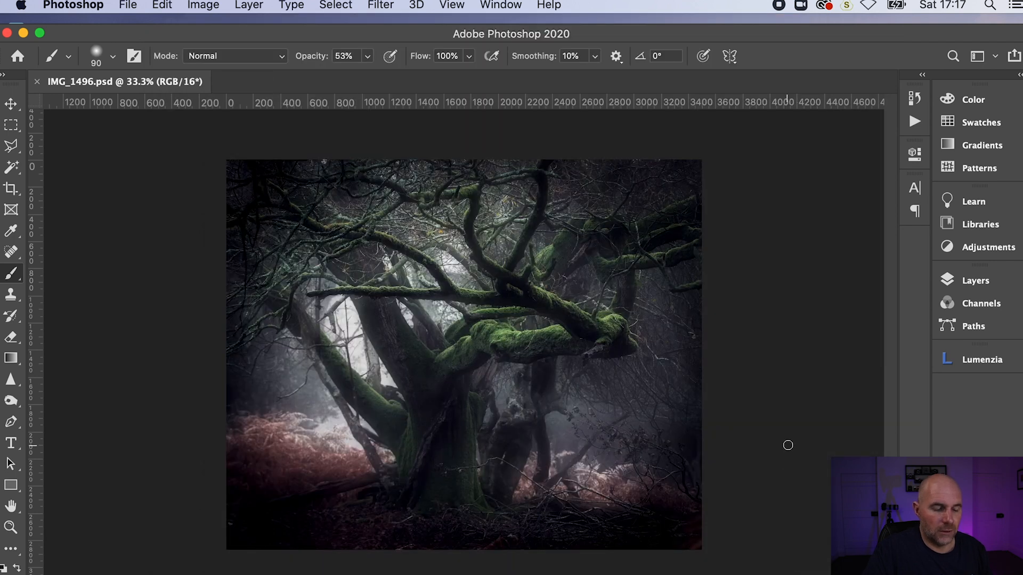
# - Save the full-size image as a JPEG in the Desktop's Post Process/jpg folder at Maximum quality 12, Baseline ("Standard")
pyautogui.click(127, 5)
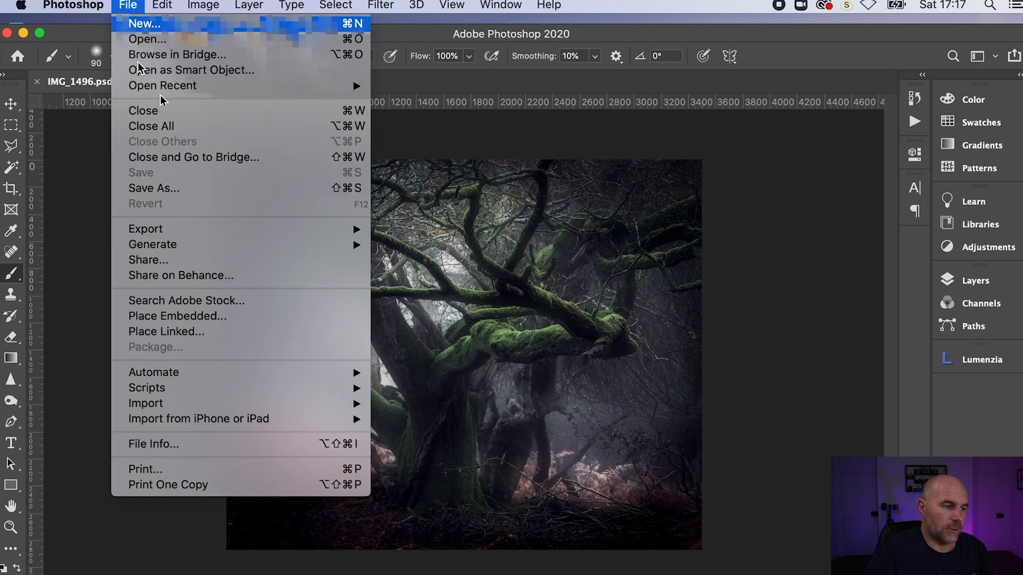
pyautogui.click(170, 187)
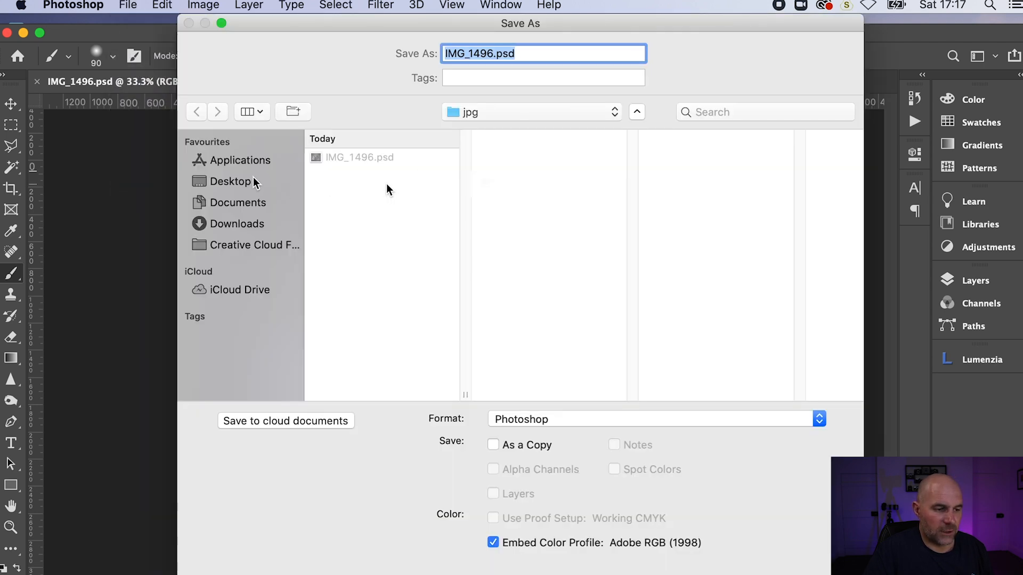
pyautogui.click(239, 181)
pyautogui.click(404, 174)
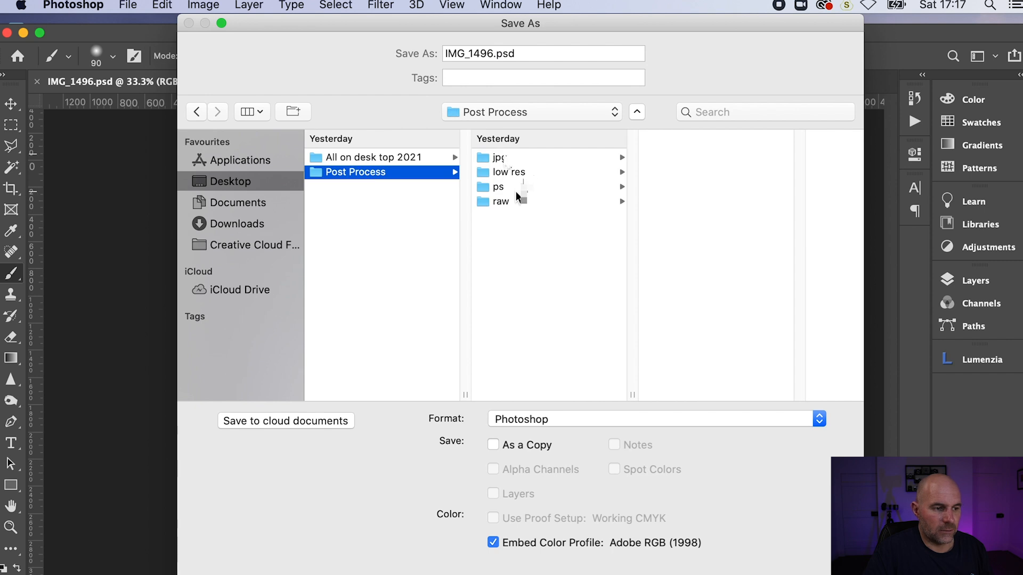
pyautogui.click(504, 157)
pyautogui.click(618, 418)
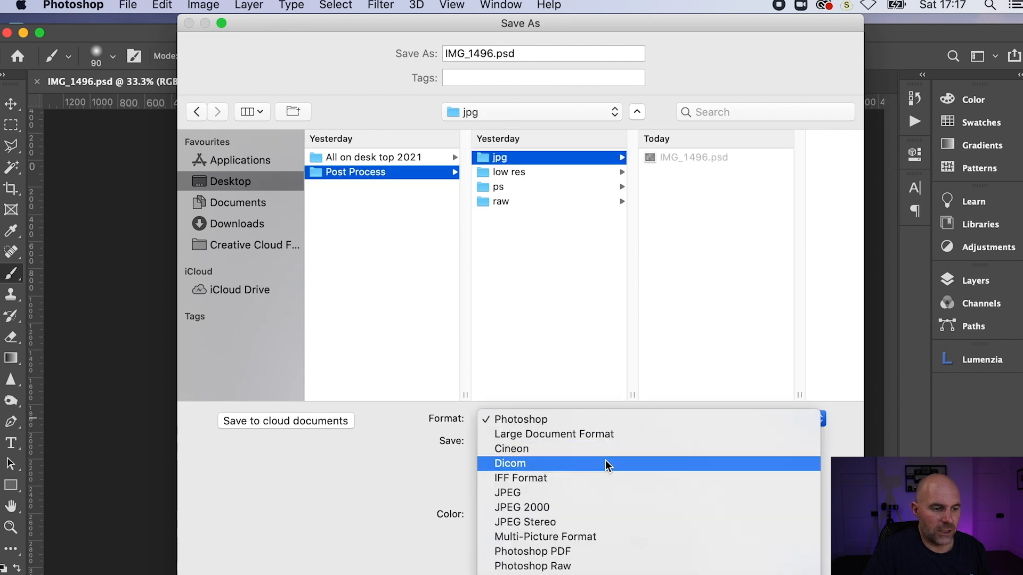
pyautogui.click(605, 493)
pyautogui.press('Return')
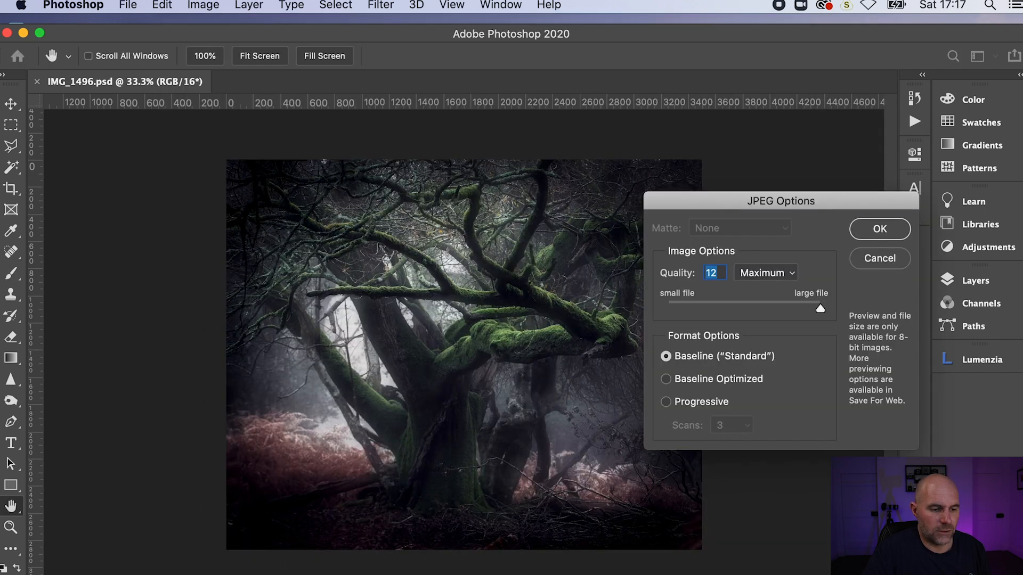
pyautogui.click(884, 236)
pyautogui.press('b')
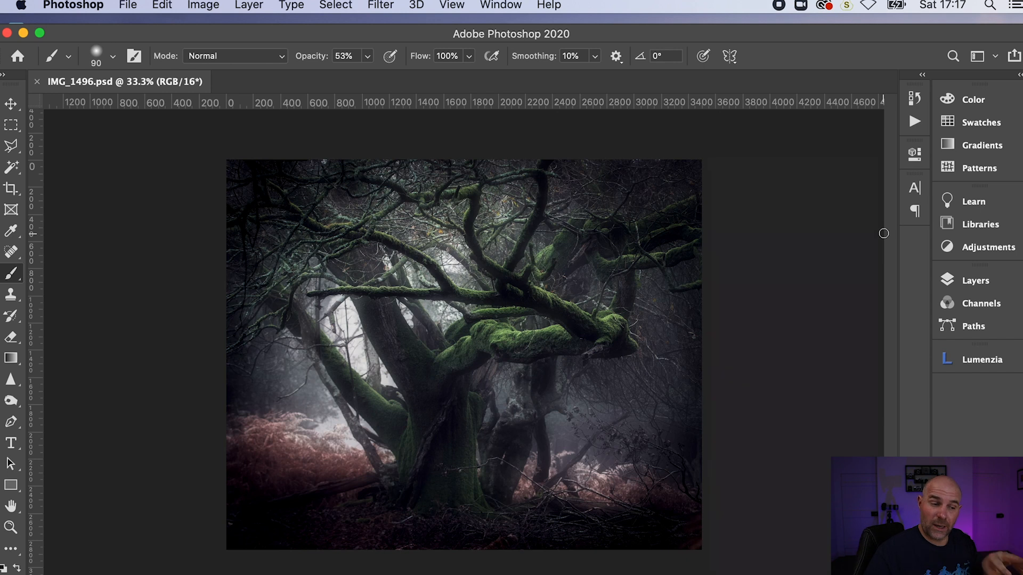
# - Resize the image to a width of 1350 pixels with the proportions linked
pyautogui.click(211, 7)
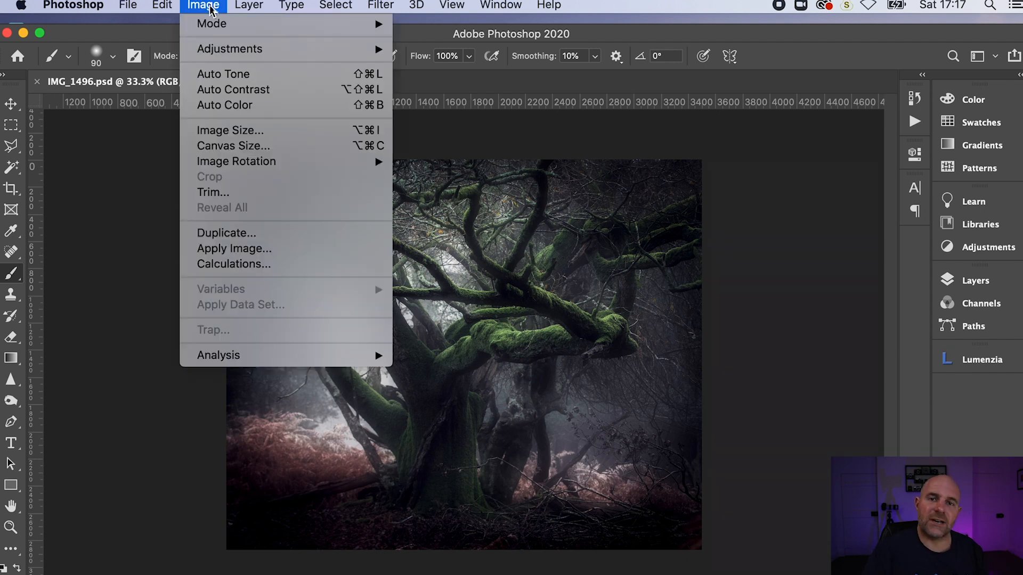
pyautogui.moveTo(220, 55)
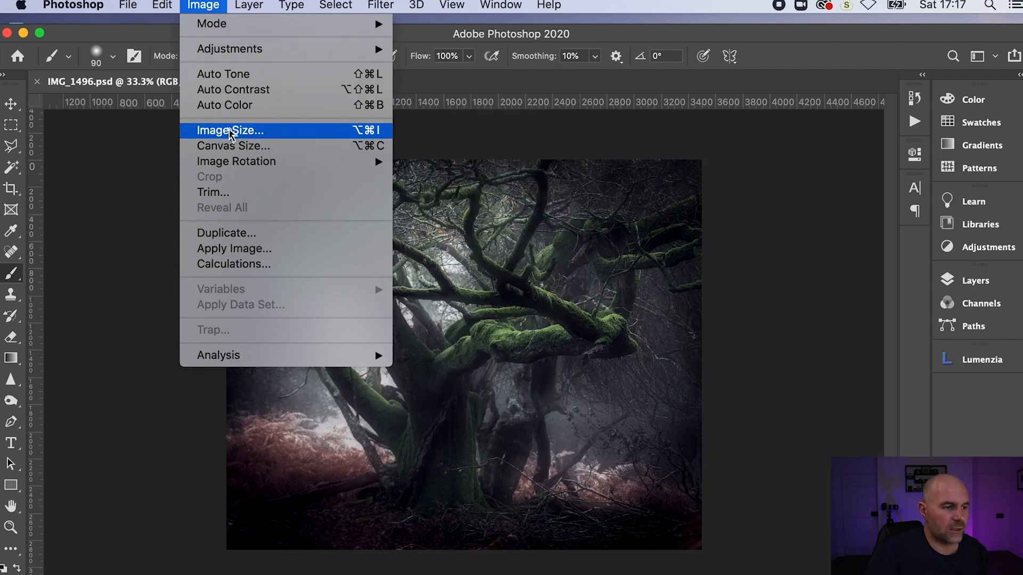
pyautogui.click(229, 130)
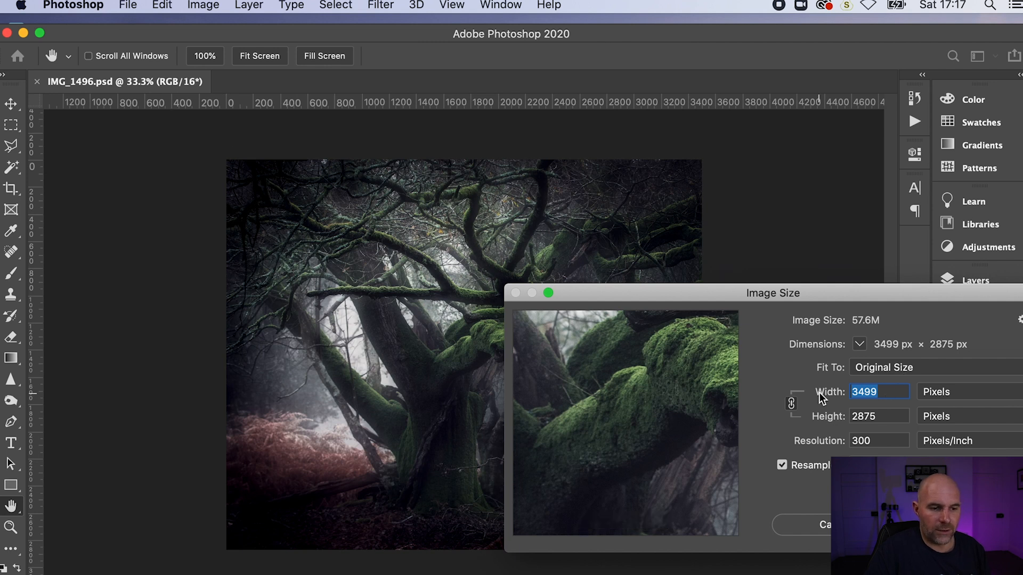
pyautogui.write('1350')
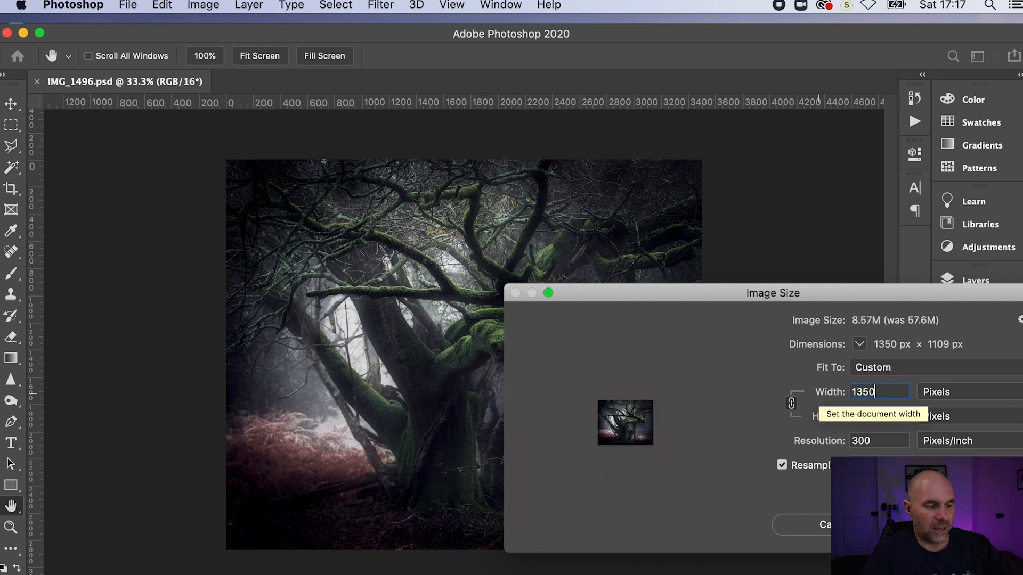
pyautogui.press('Return')
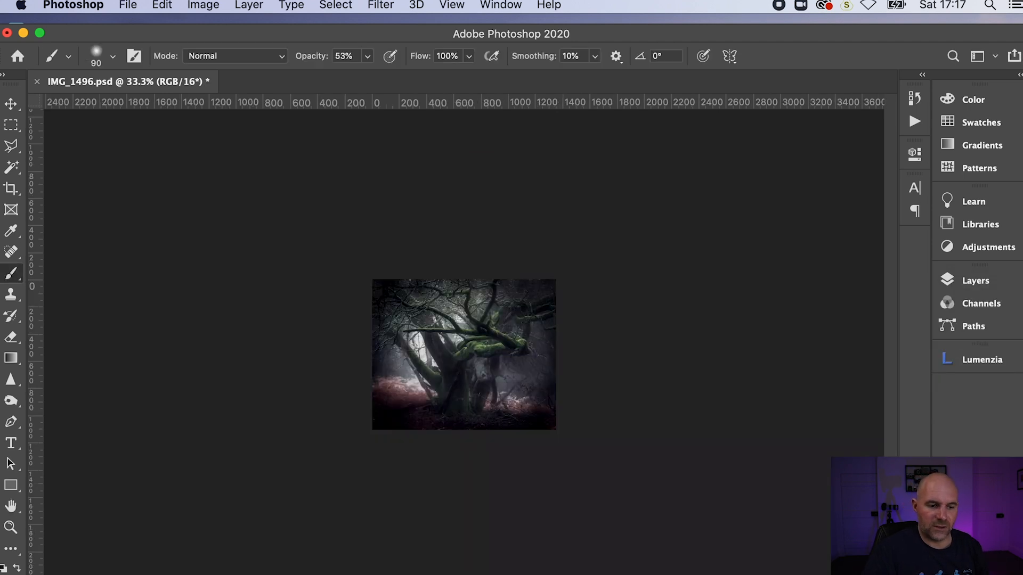
# - Save the reduced image as JPEG IMG_1496.jpg in the Desktop's Post Process/low res folder at Maximum quality 12
pyautogui.click(128, 5)
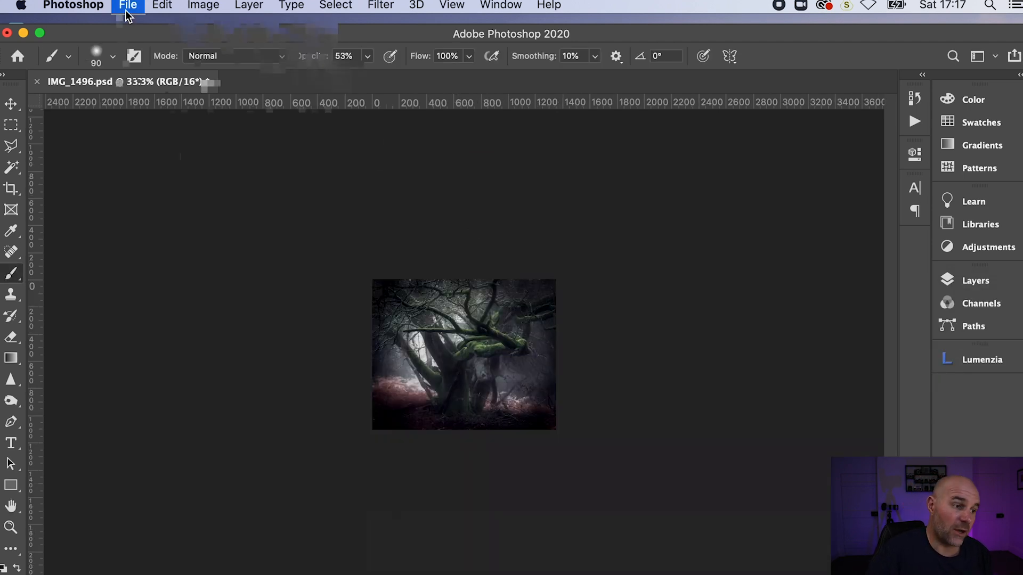
pyautogui.click(133, 188)
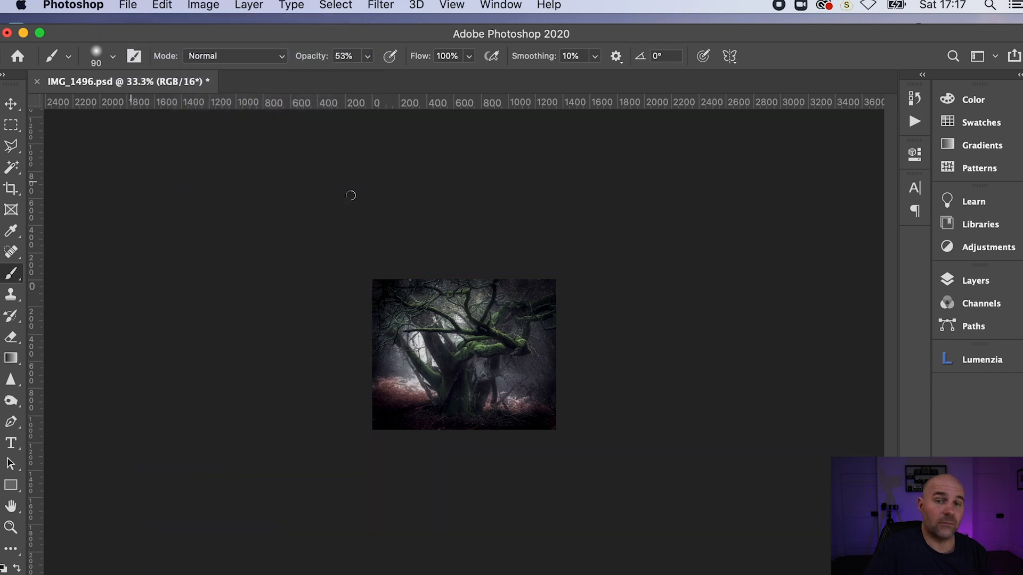
pyautogui.click(235, 184)
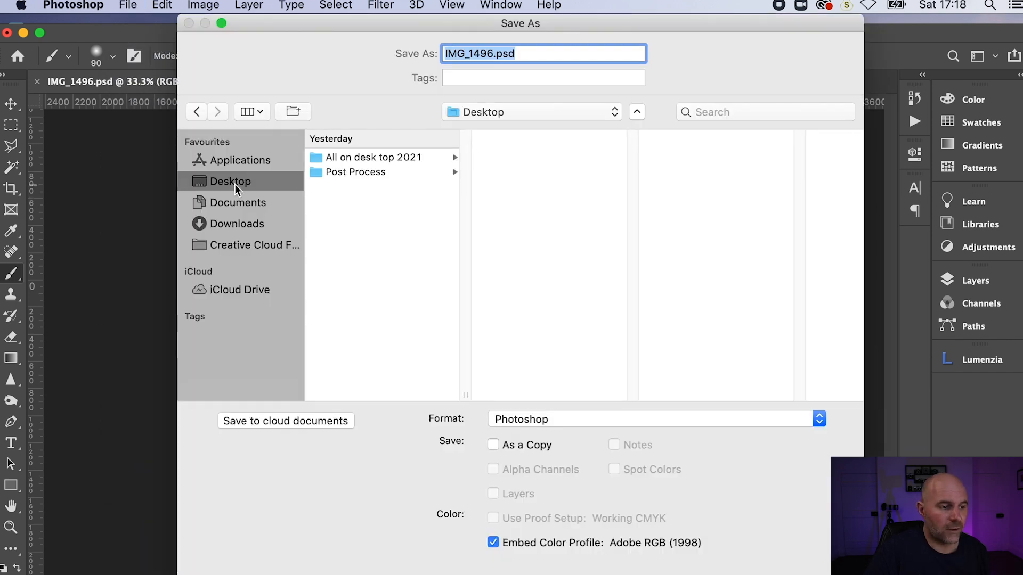
pyautogui.click(324, 171)
pyautogui.click(487, 171)
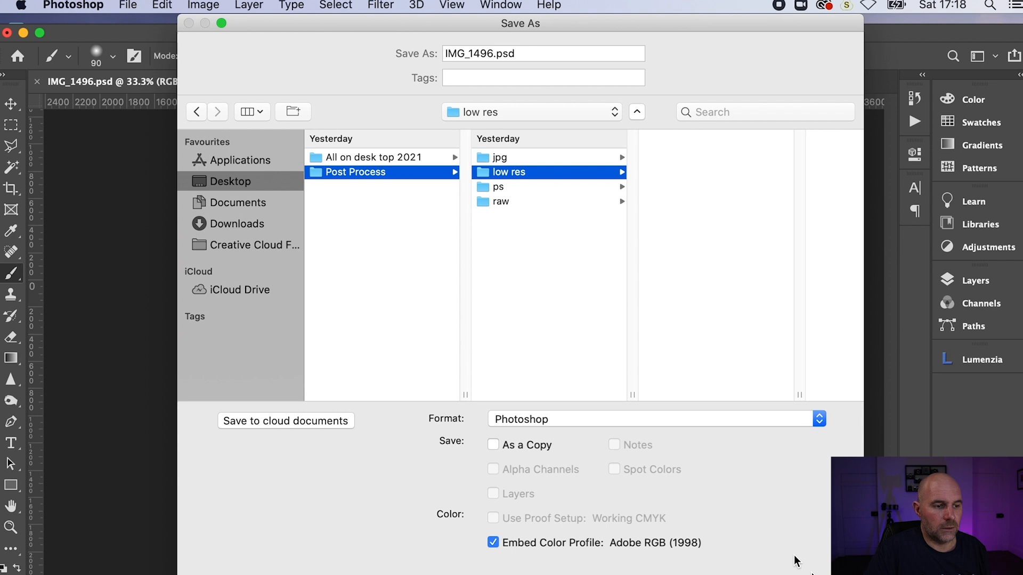
pyautogui.click(690, 421)
pyautogui.click(661, 499)
pyautogui.press('Return')
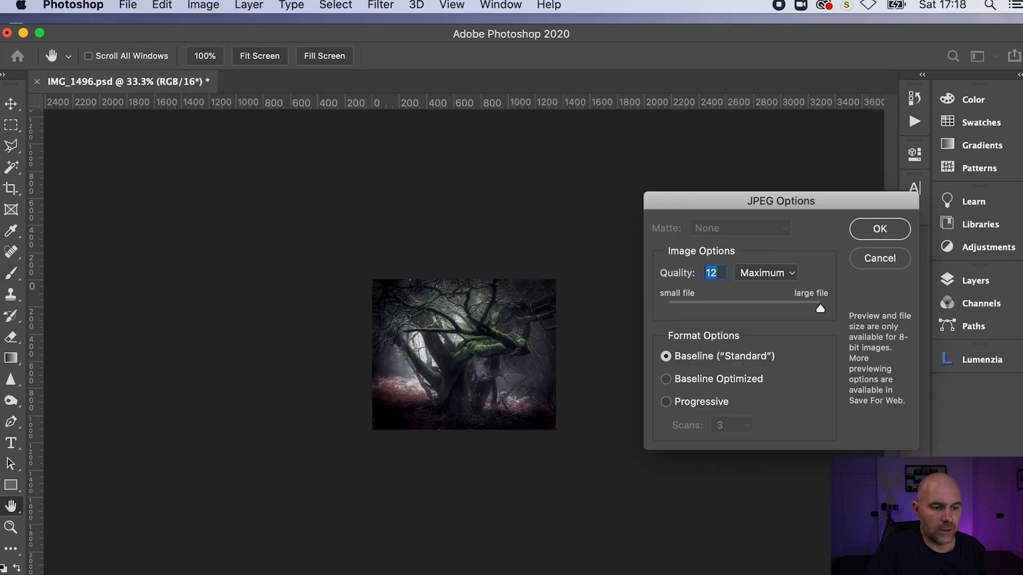
pyautogui.click(880, 231)
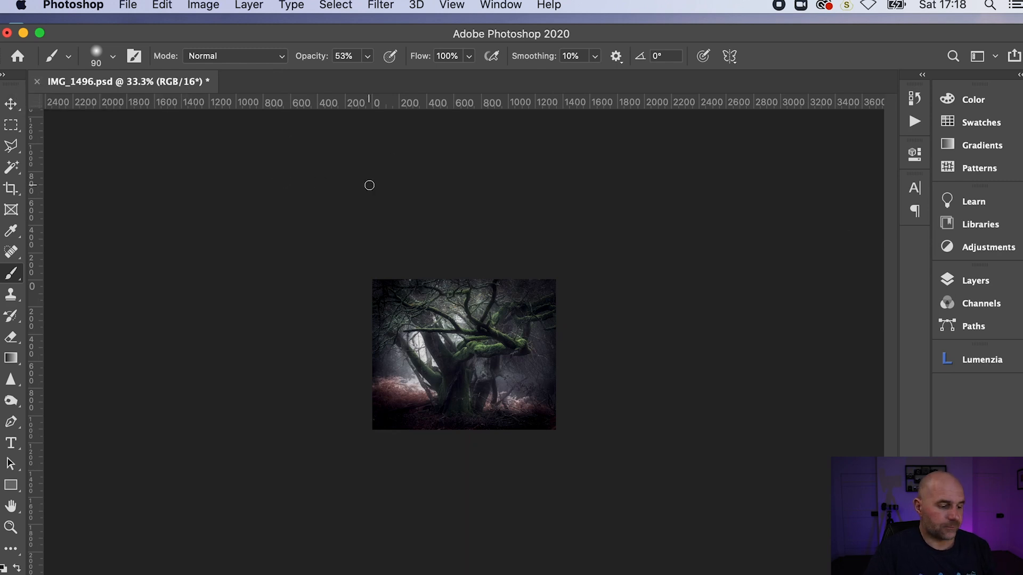
# - Inspect the reduced image at 100%, and undo the resize to restore the full-size version
pyautogui.press('super+equal')
pyautogui.press('super+equal')
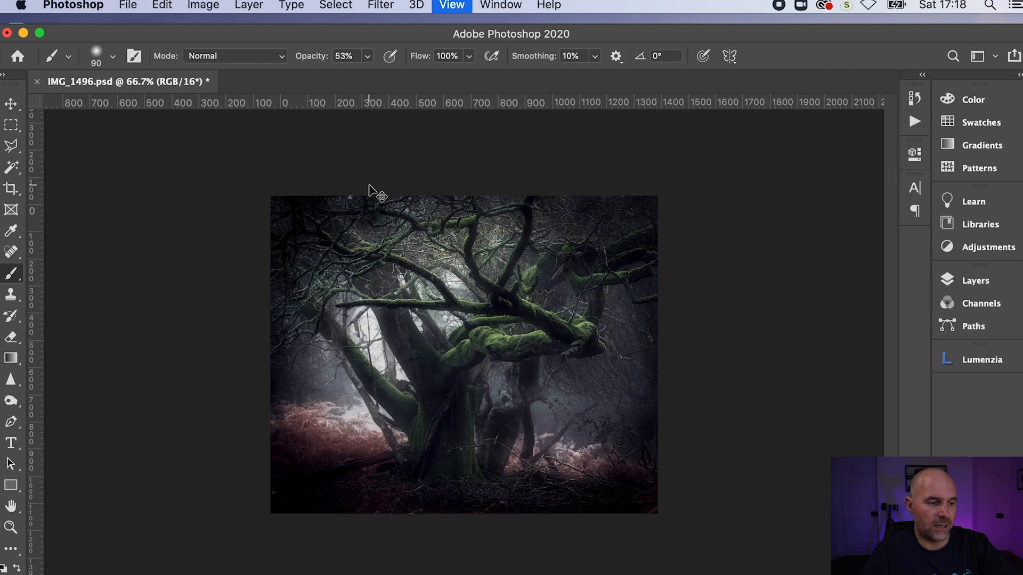
pyautogui.press('super+equal')
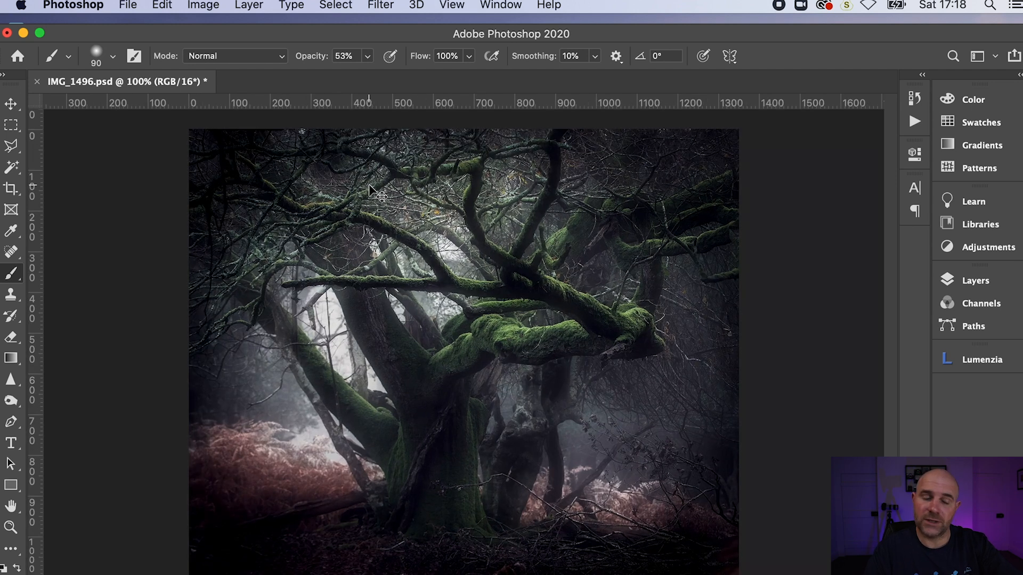
pyautogui.press('super+z')
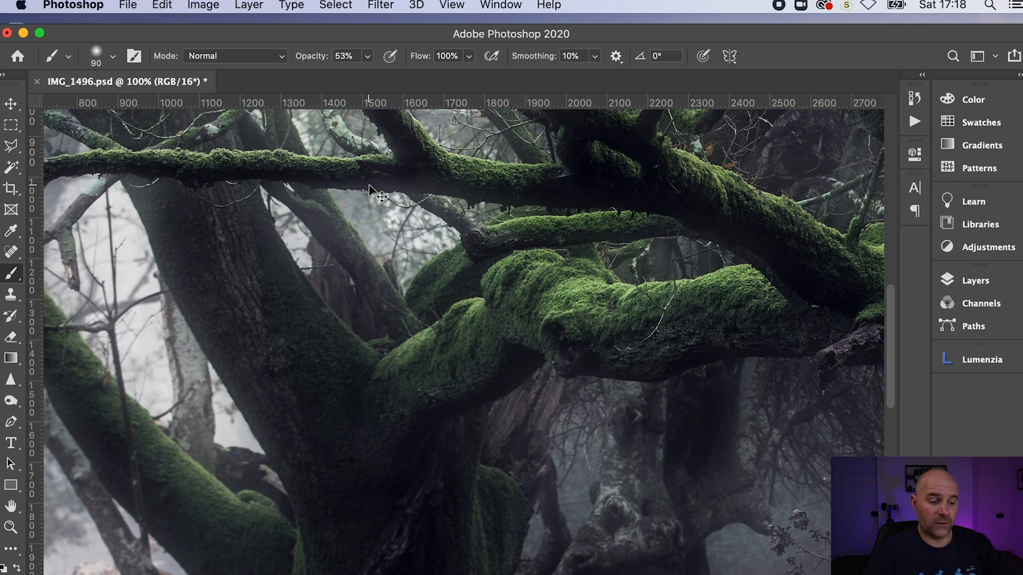
pyautogui.press('super+minus')
pyautogui.press('super+minus')
pyautogui.press('super+minus')
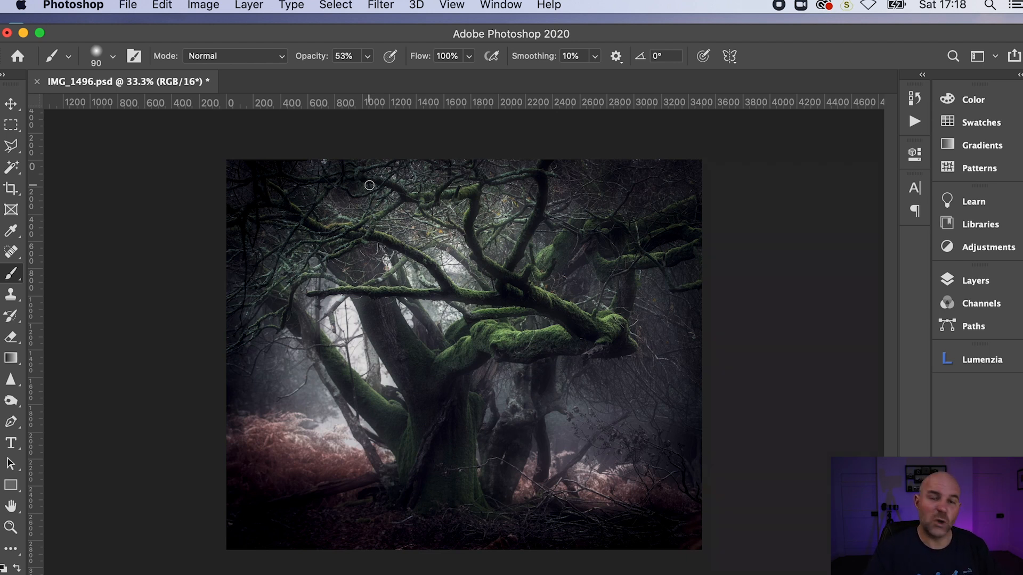
# - Open the original raw photo IMG_1496.CR2 from the Desktop's Post Process/raw folder
pyautogui.click(122, 9)
pyautogui.click(129, 41)
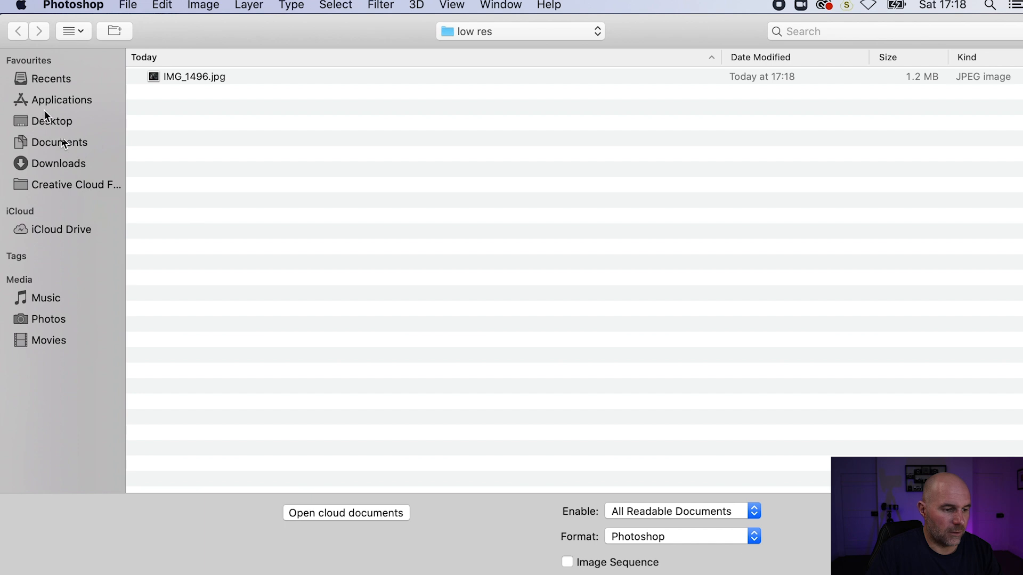
pyautogui.click(46, 120)
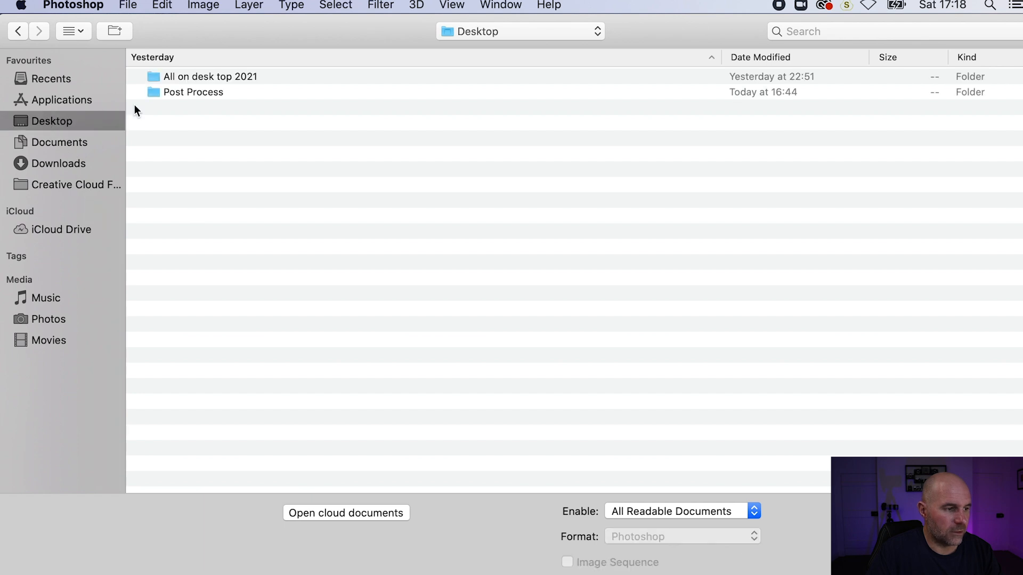
pyautogui.click(191, 93)
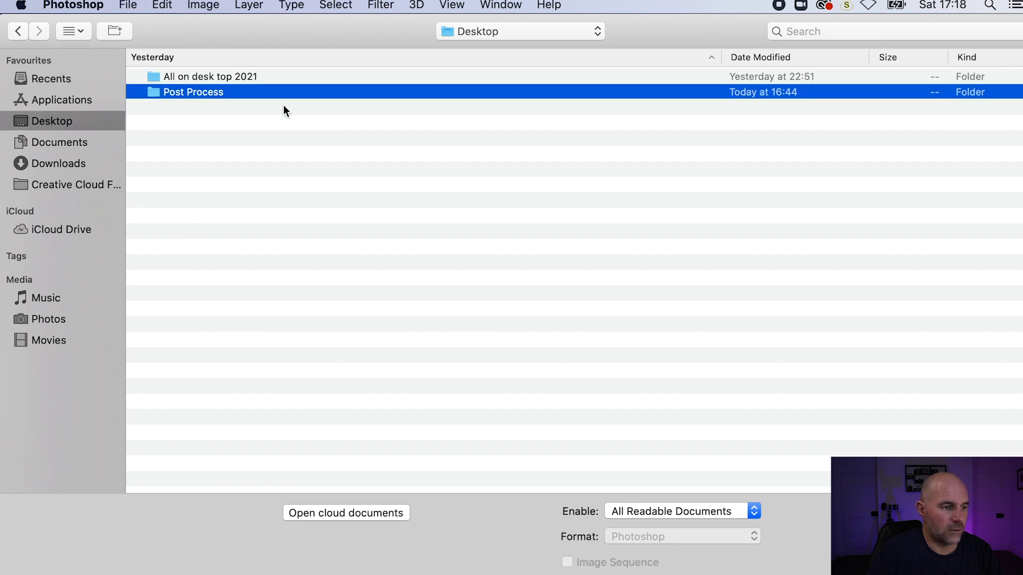
pyautogui.doubleClick(212, 92)
pyautogui.click(175, 127)
pyautogui.doubleClick(177, 127)
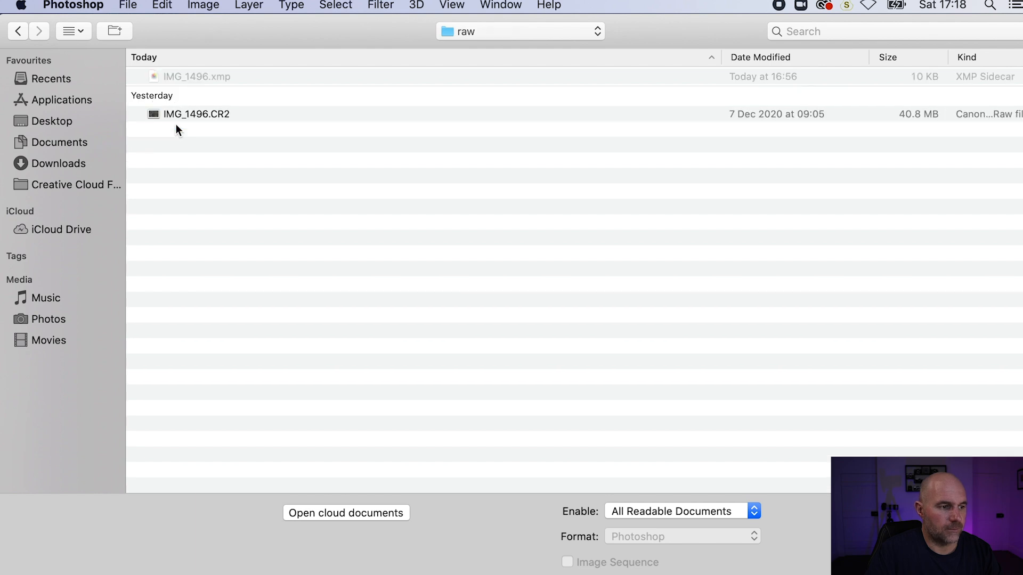
pyautogui.click(178, 116)
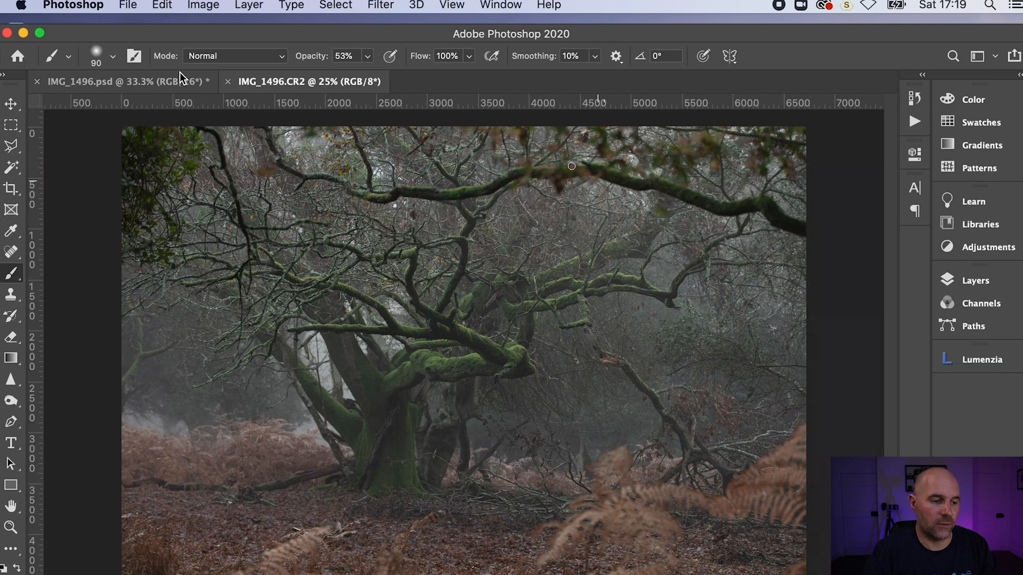
# - Compare the edited IMG_1496.psd with the original IMG_1496.CR2 by switching between the two documents
pyautogui.click(169, 83)
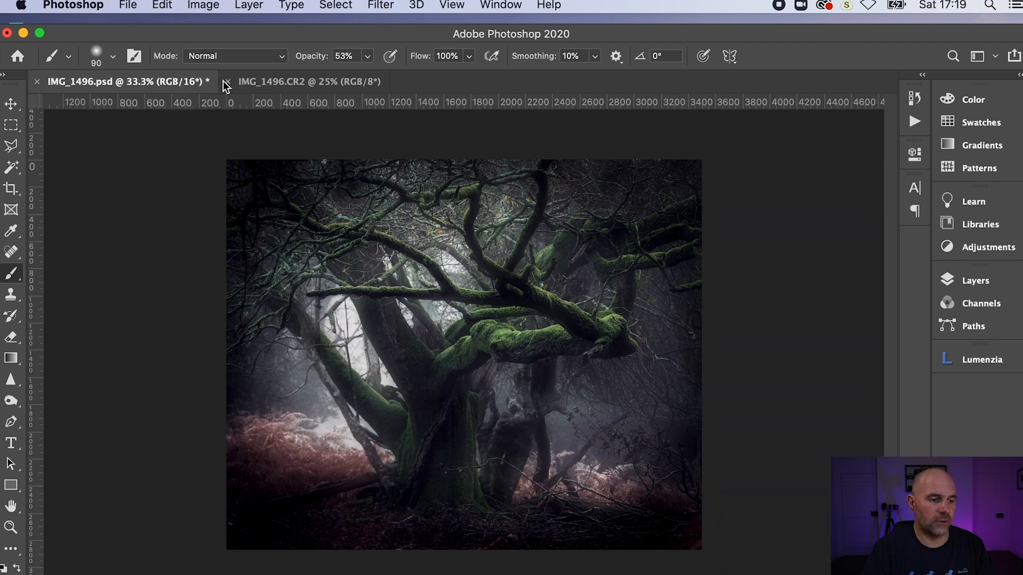
pyautogui.click(282, 81)
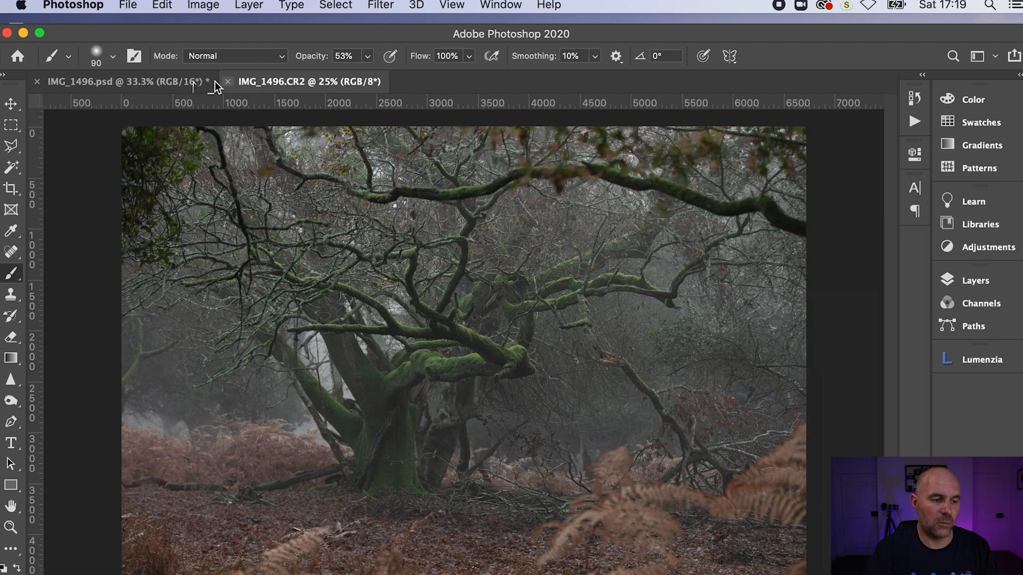
pyautogui.click(177, 84)
pyautogui.click(302, 83)
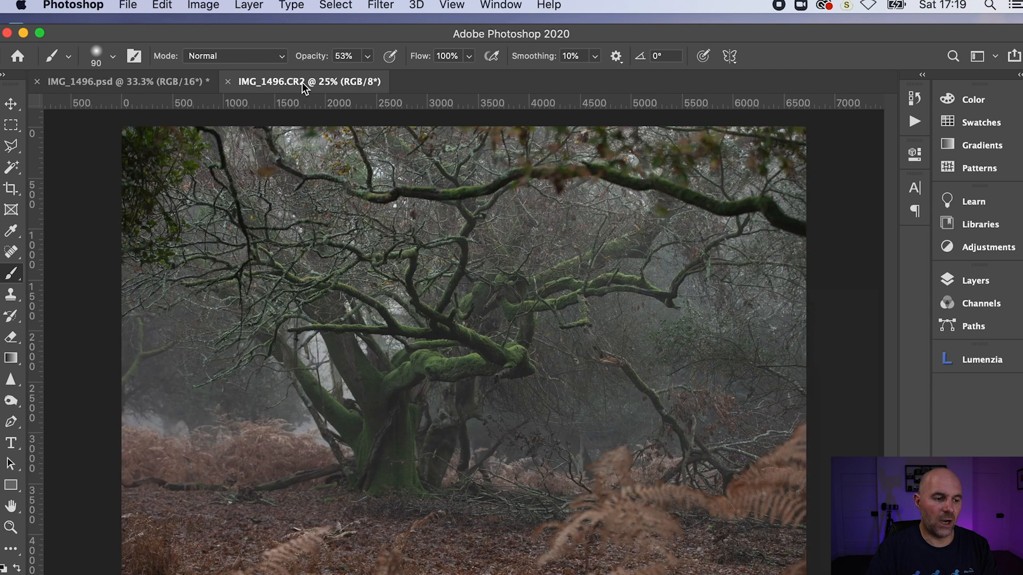
pyautogui.click(159, 85)
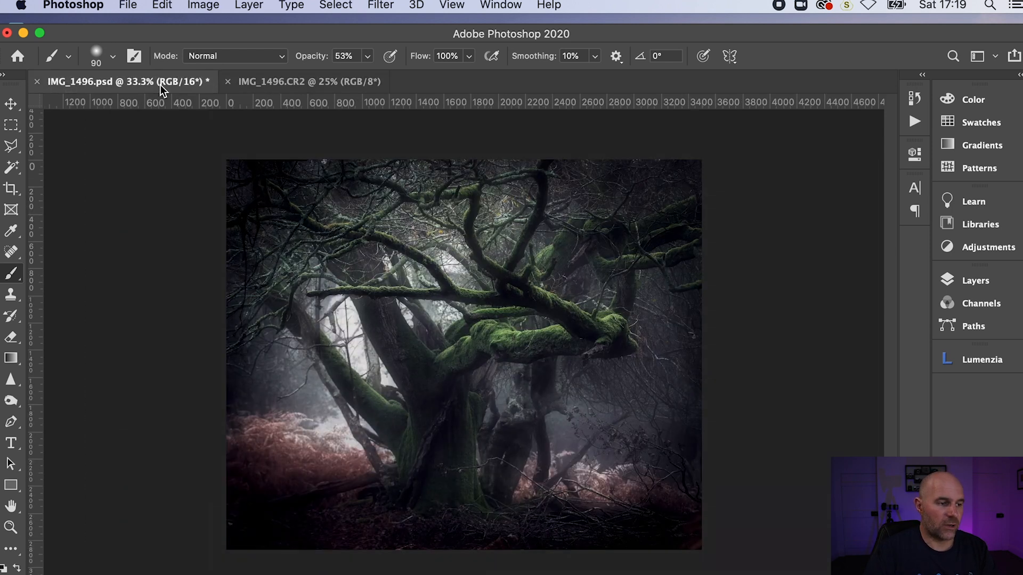